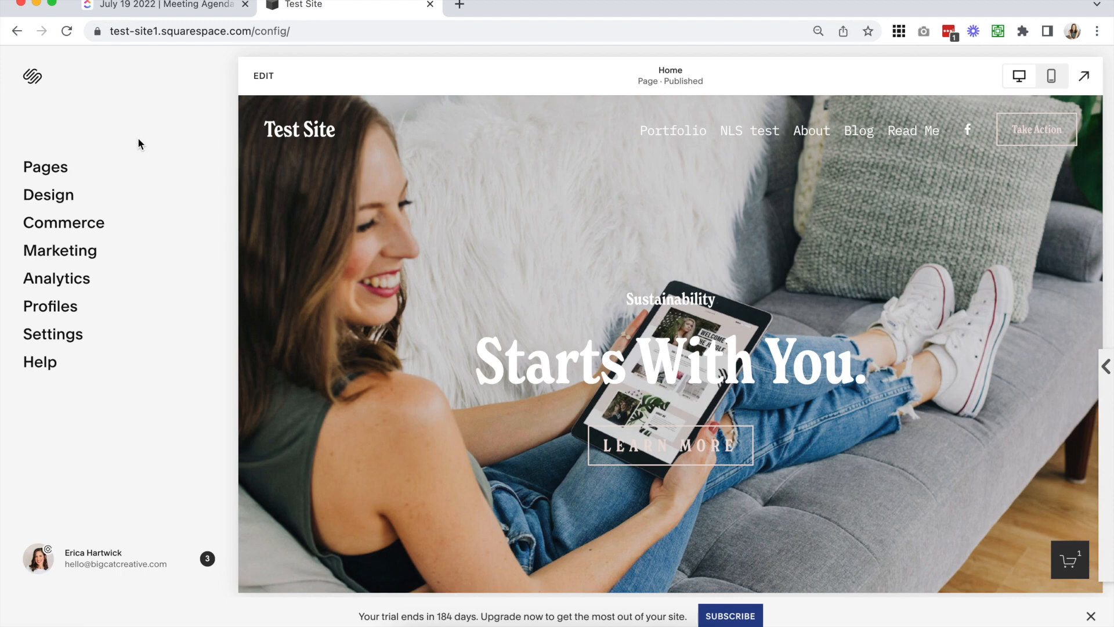
# Open the Home page for editing and go to the blank section below the hero banner
pyautogui.click(263, 75)
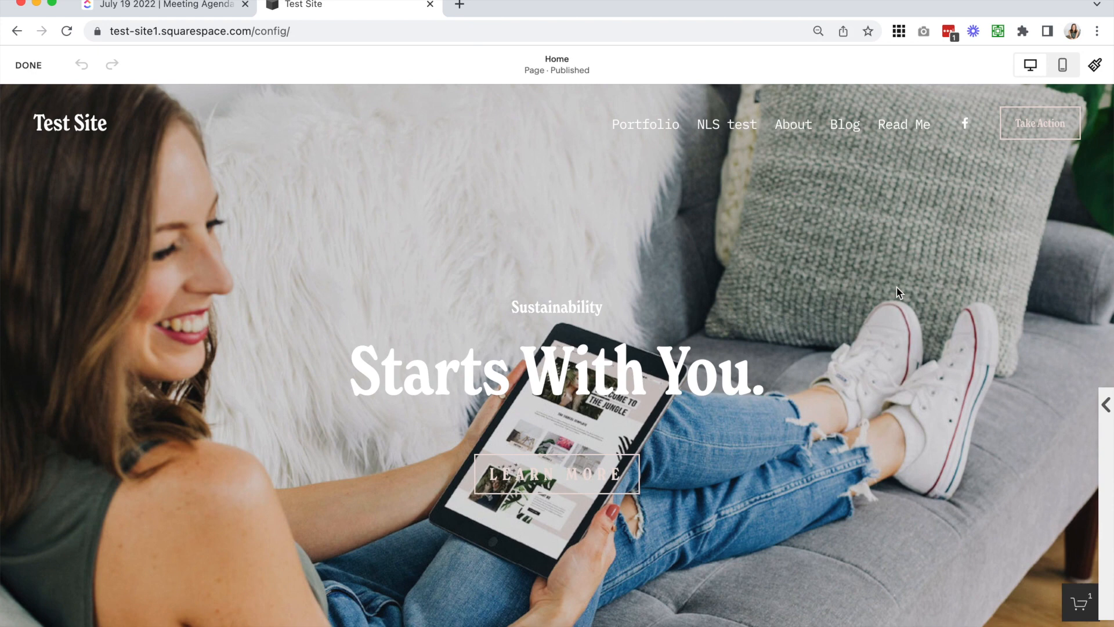
pyautogui.scroll(-1, 896, 288)
pyautogui.scroll(-2, 896, 287)
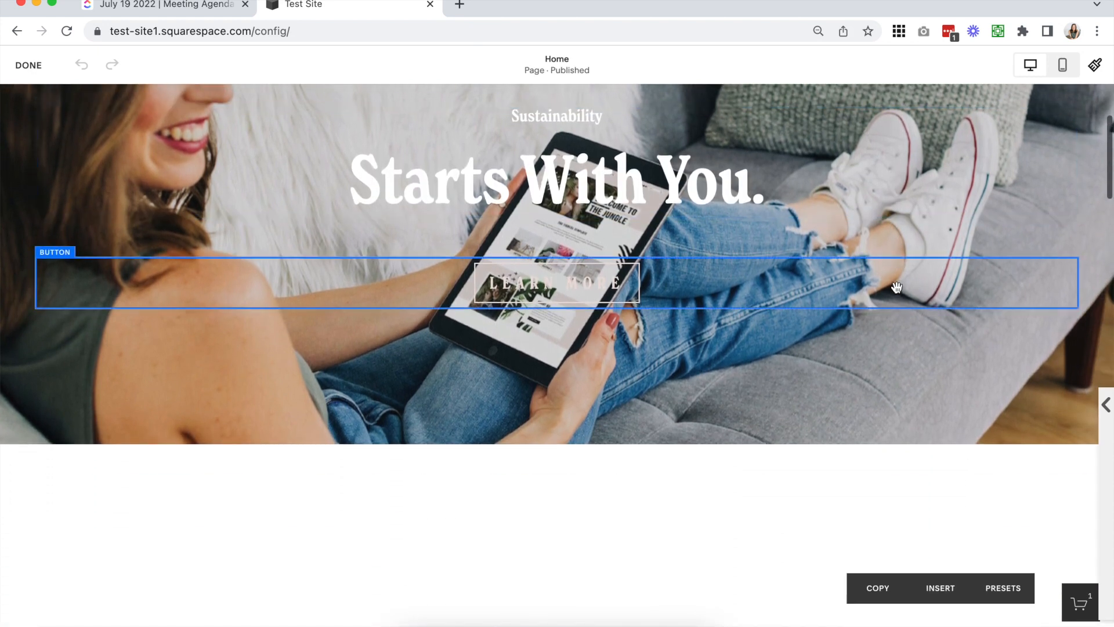
pyautogui.scroll(-6, 519, 284)
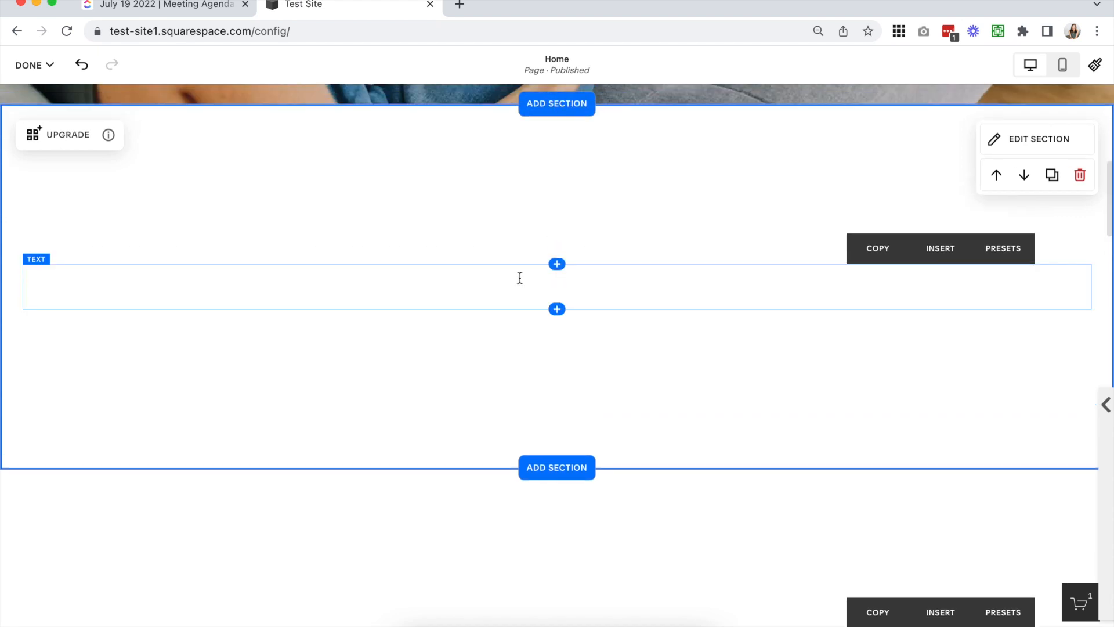
pyautogui.scroll(2, 519, 278)
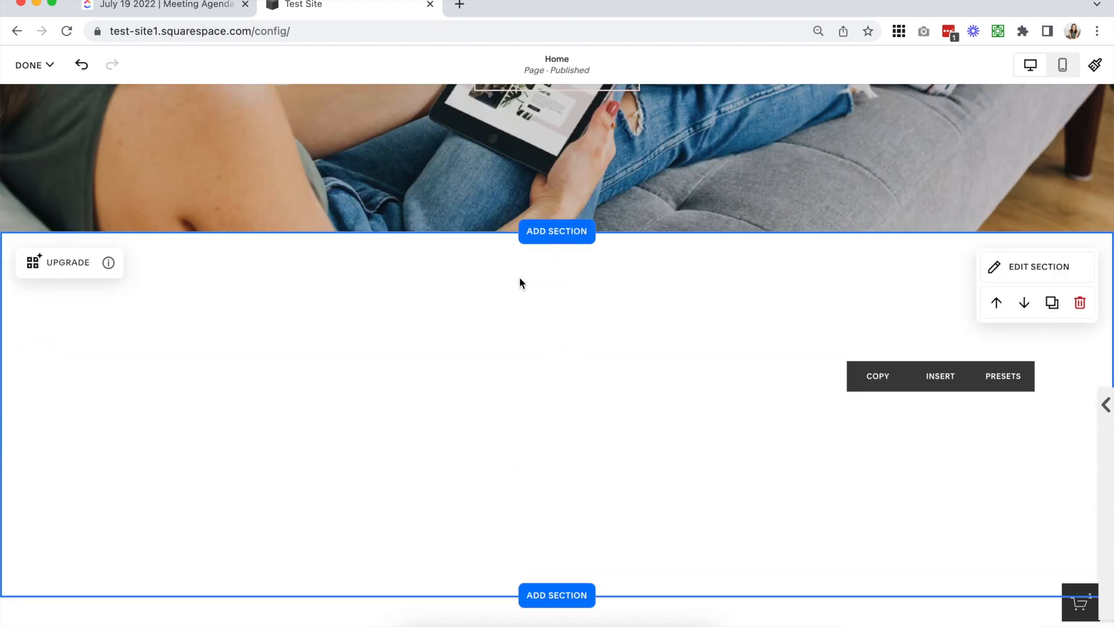
pyautogui.scroll(-2, 520, 278)
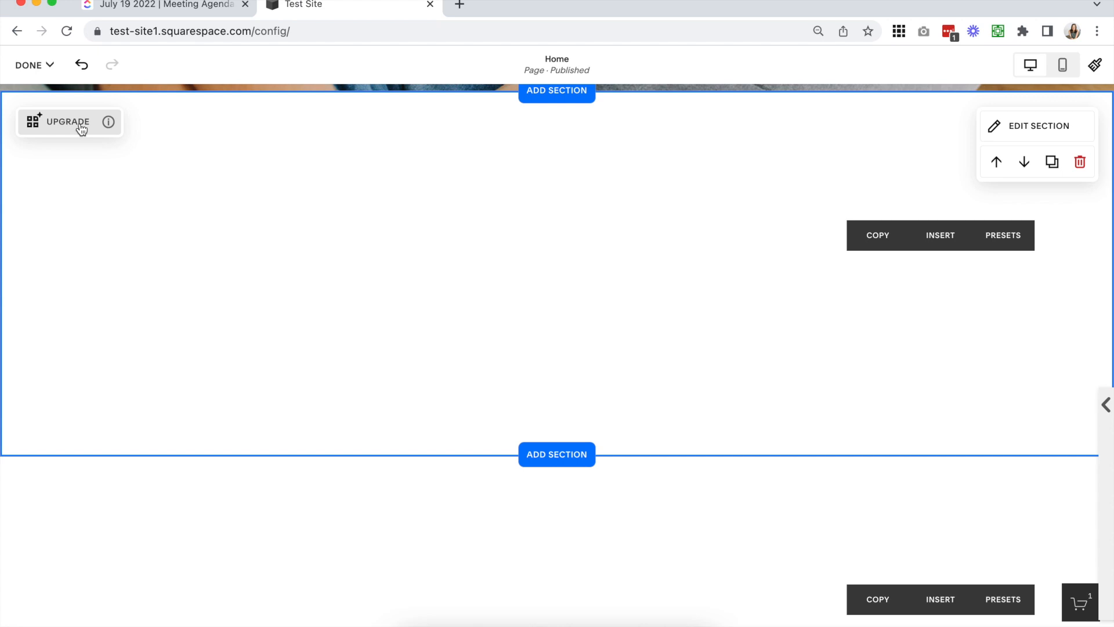
pyautogui.click(98, 131)
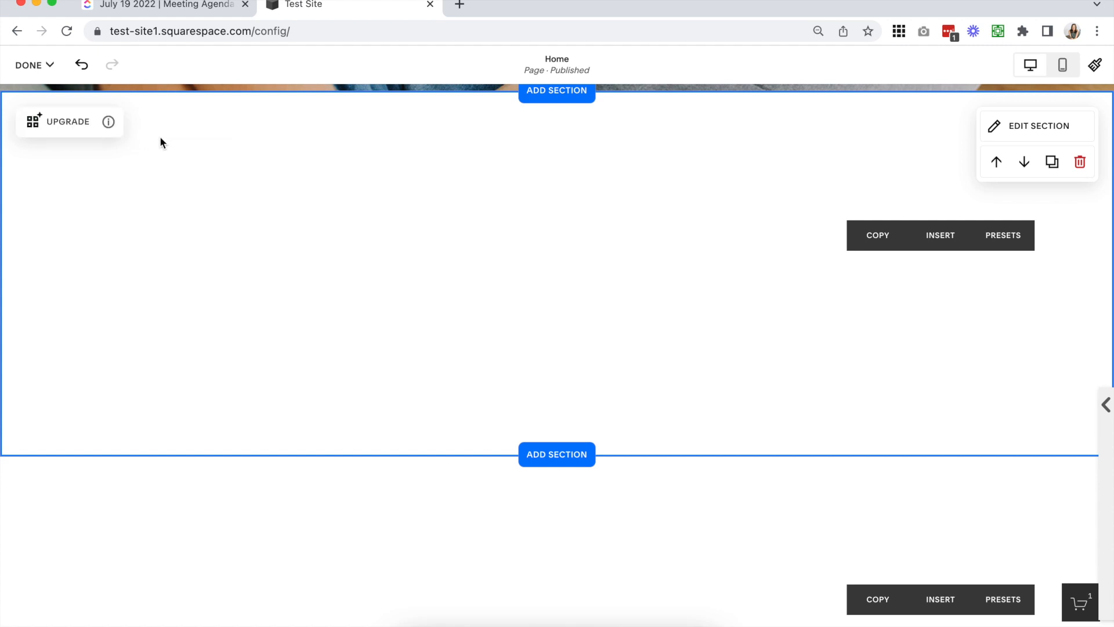
pyautogui.scroll(1, 405, 367)
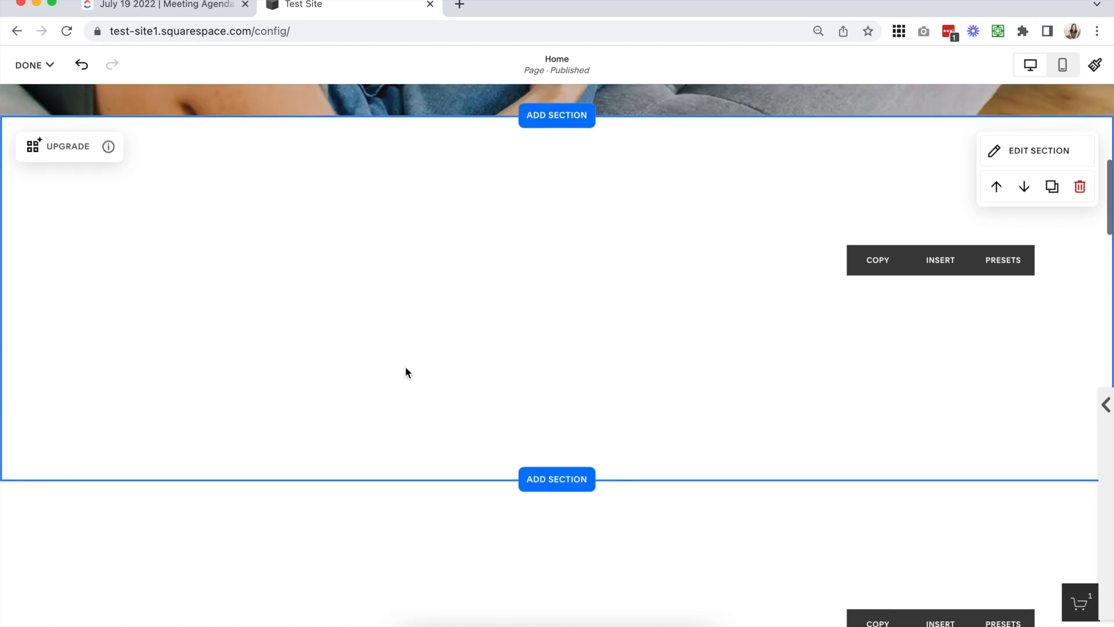
pyautogui.scroll(-2, 405, 366)
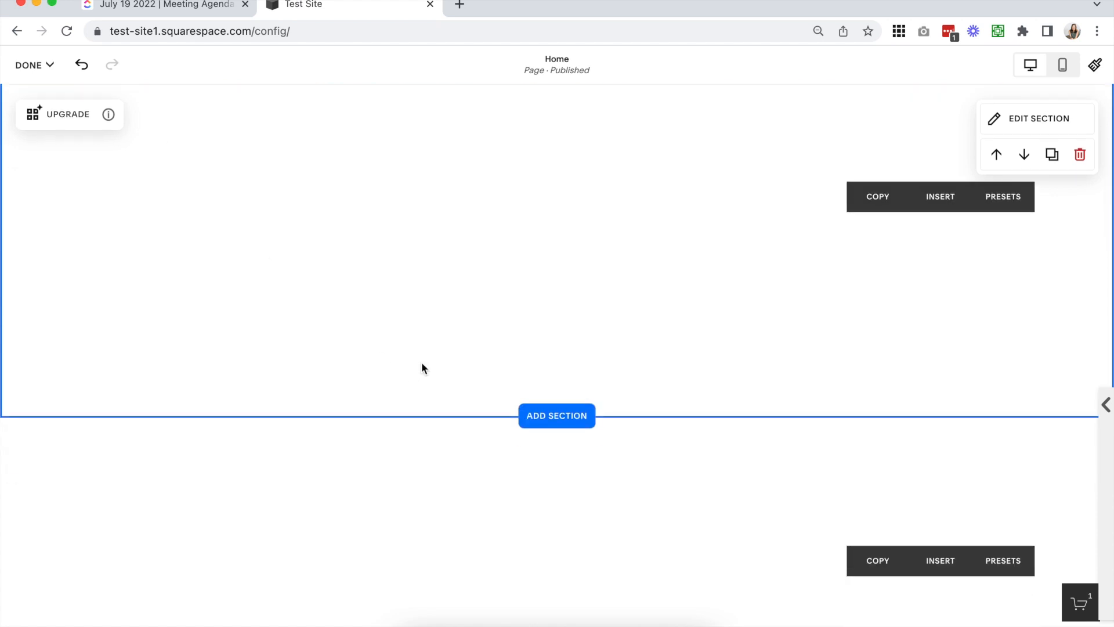
pyautogui.scroll(4, 422, 363)
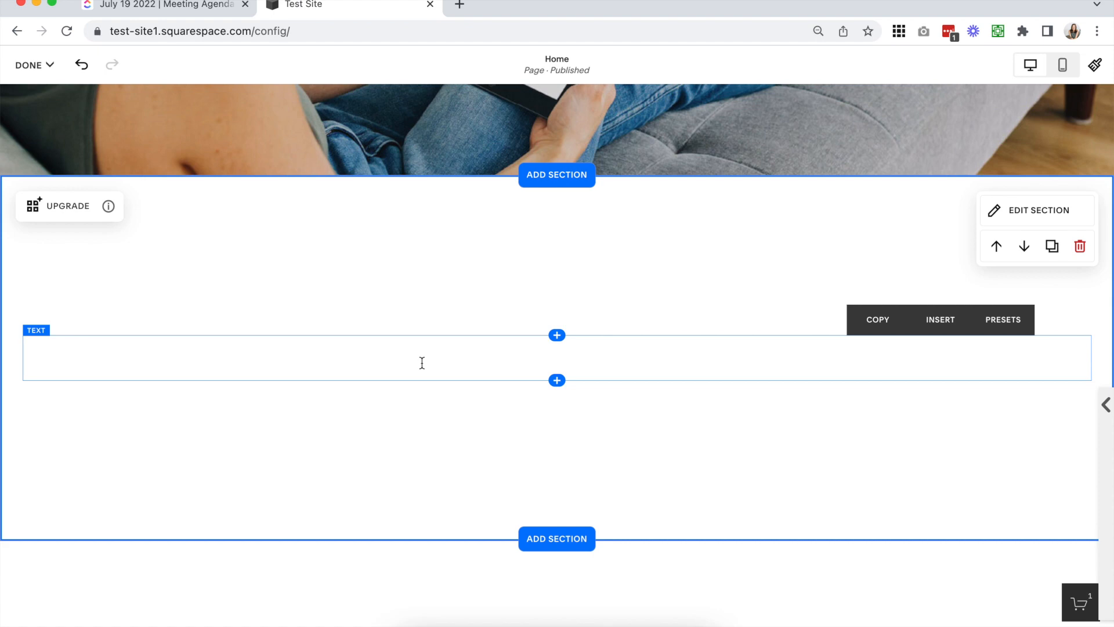
# Open the section library for the spot directly below the hero banner and browse the Headlines layouts
pyautogui.click(554, 175)
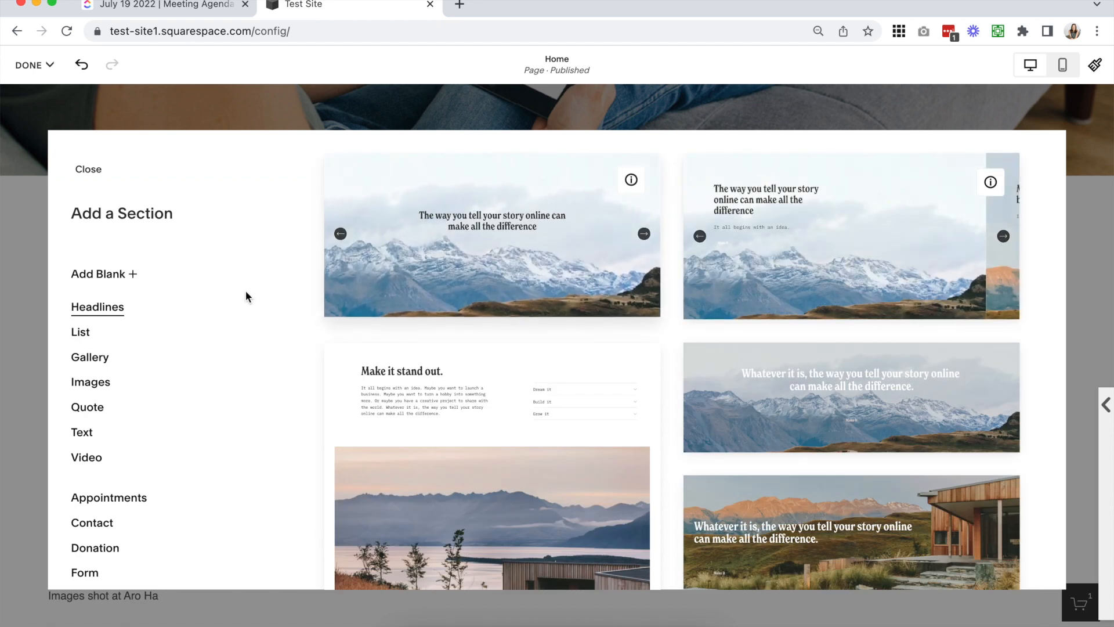
pyautogui.scroll(-10, 75, 367)
pyautogui.scroll(10, 76, 367)
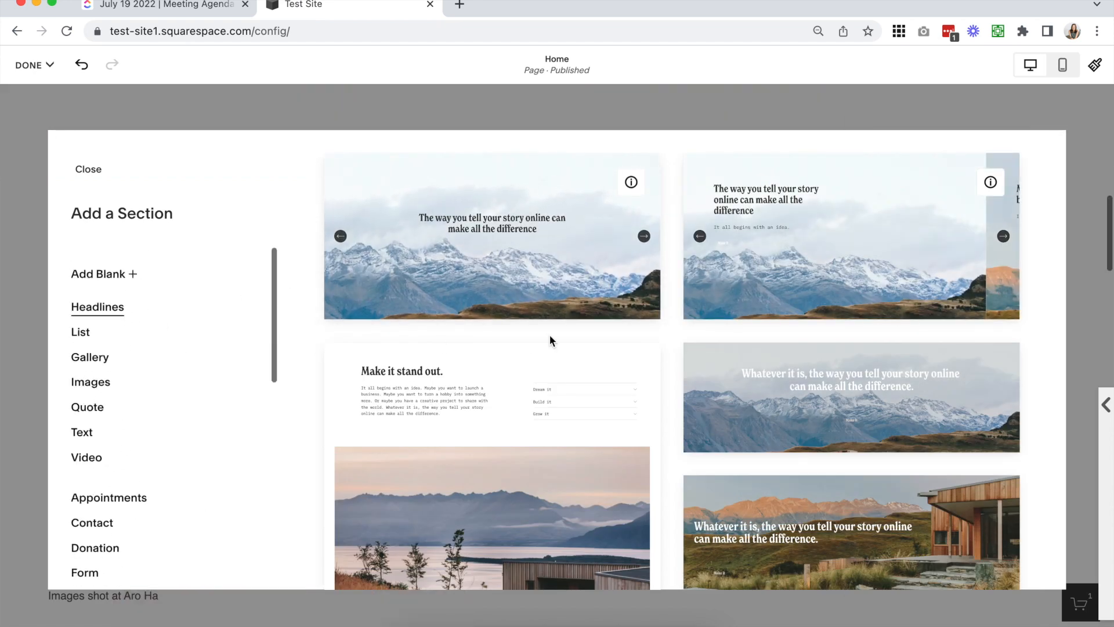
pyautogui.scroll(-2, 549, 335)
pyautogui.scroll(2, 549, 335)
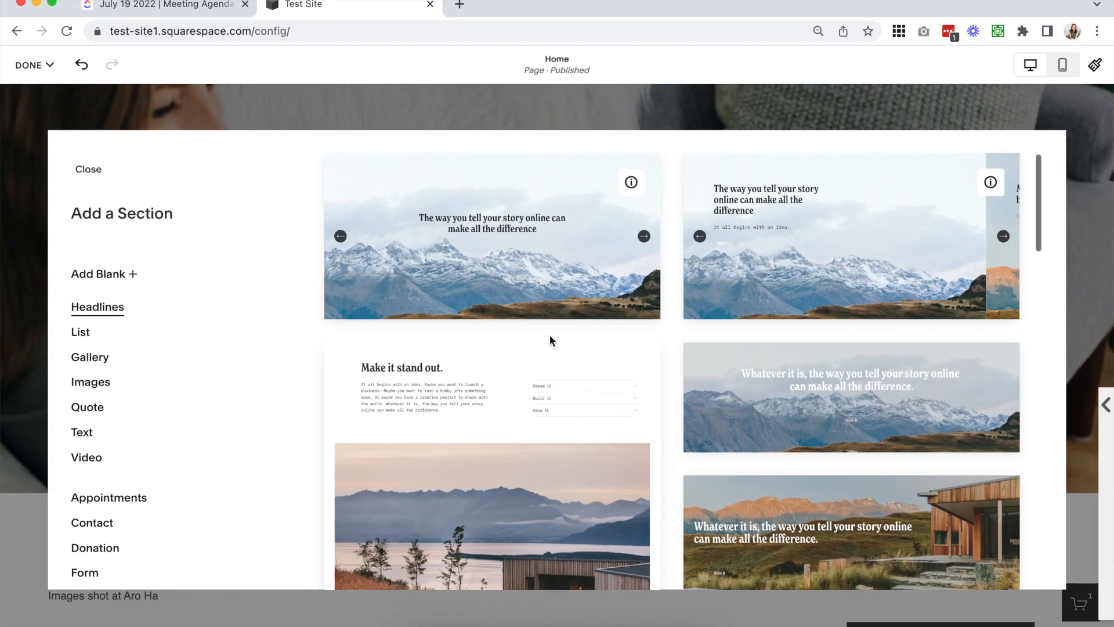
pyautogui.scroll(-10, 549, 335)
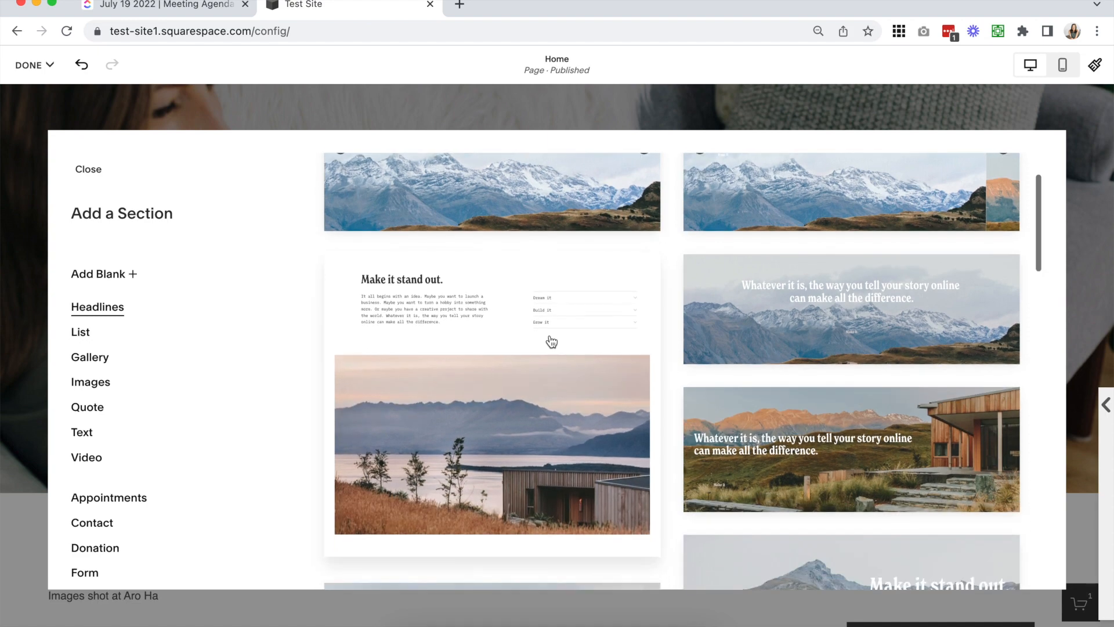
pyautogui.scroll(-5, 550, 340)
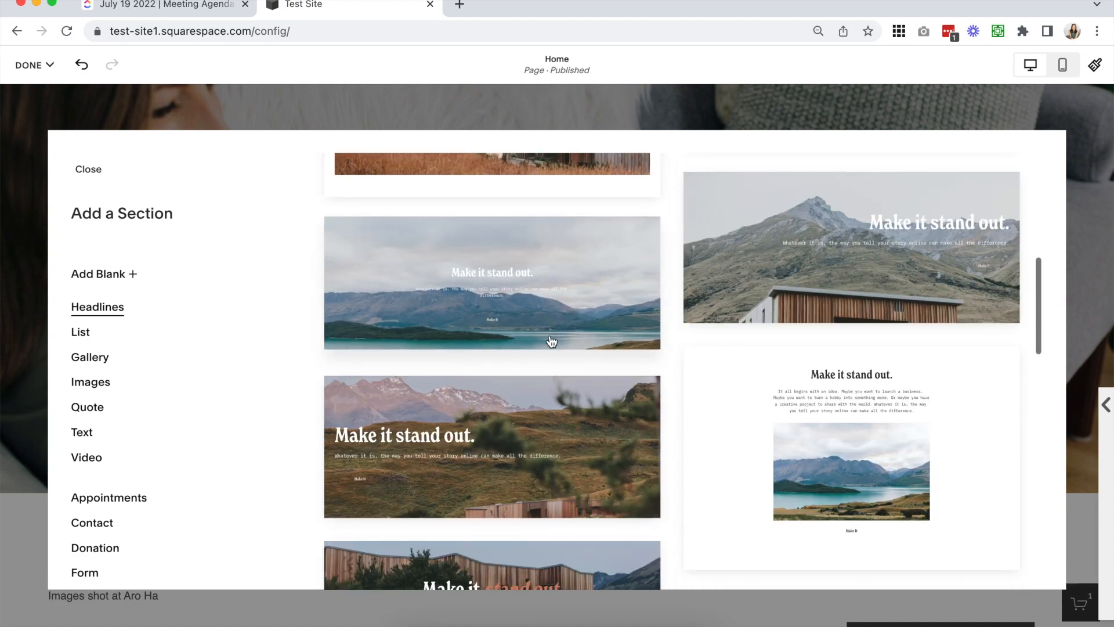
# Examine the List section layouts, including the information note on the first layout and the card and carousel designs
pyautogui.click(90, 337)
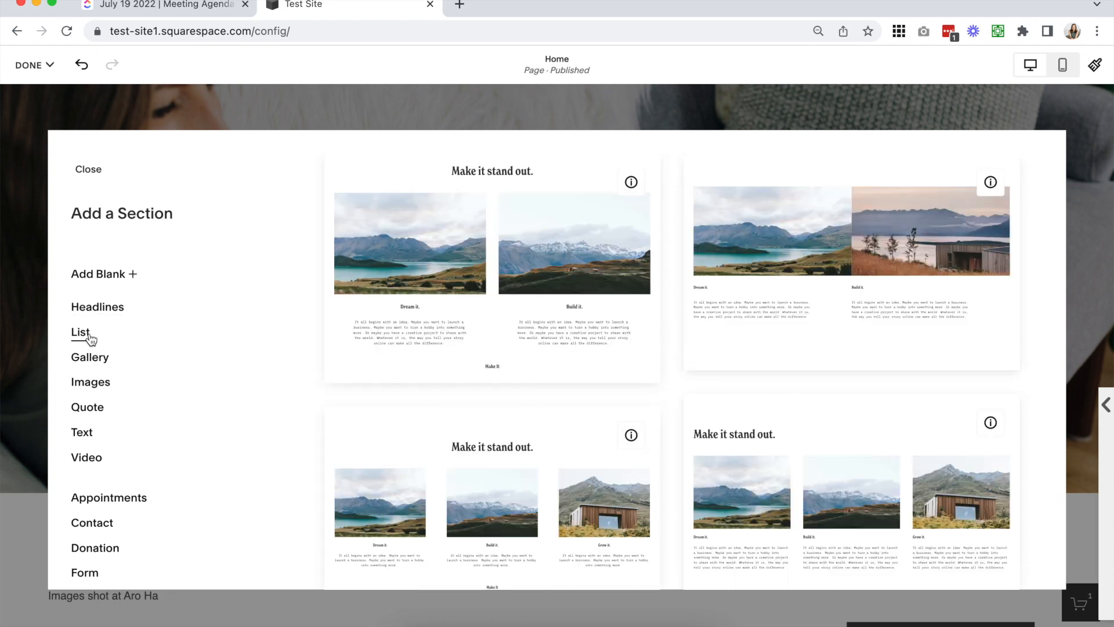
pyautogui.moveTo(630, 180)
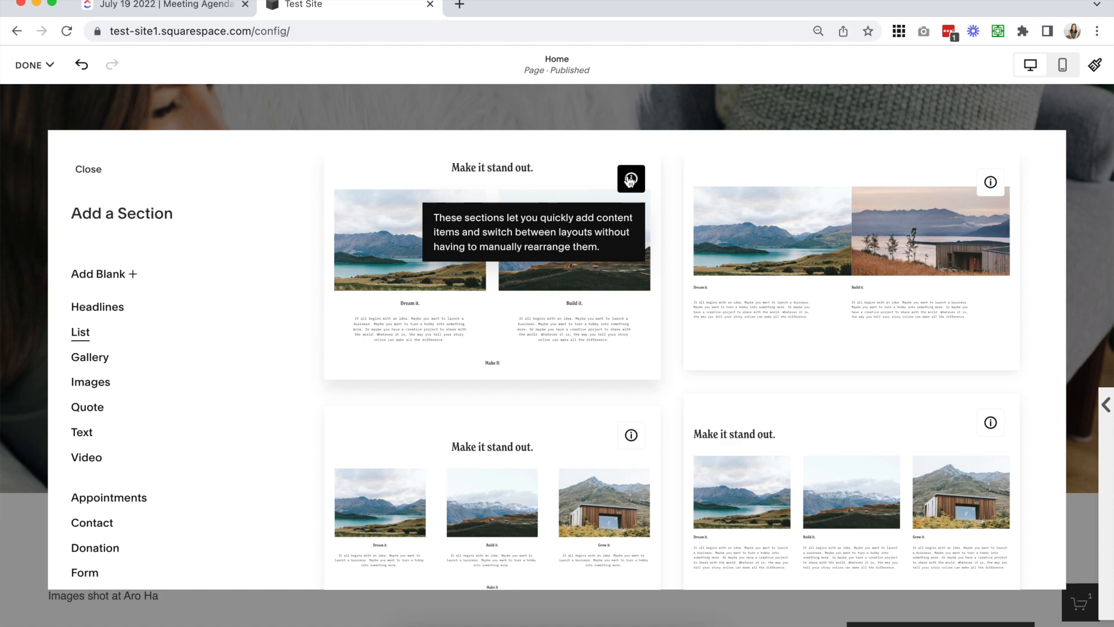
pyautogui.scroll(-3, 630, 181)
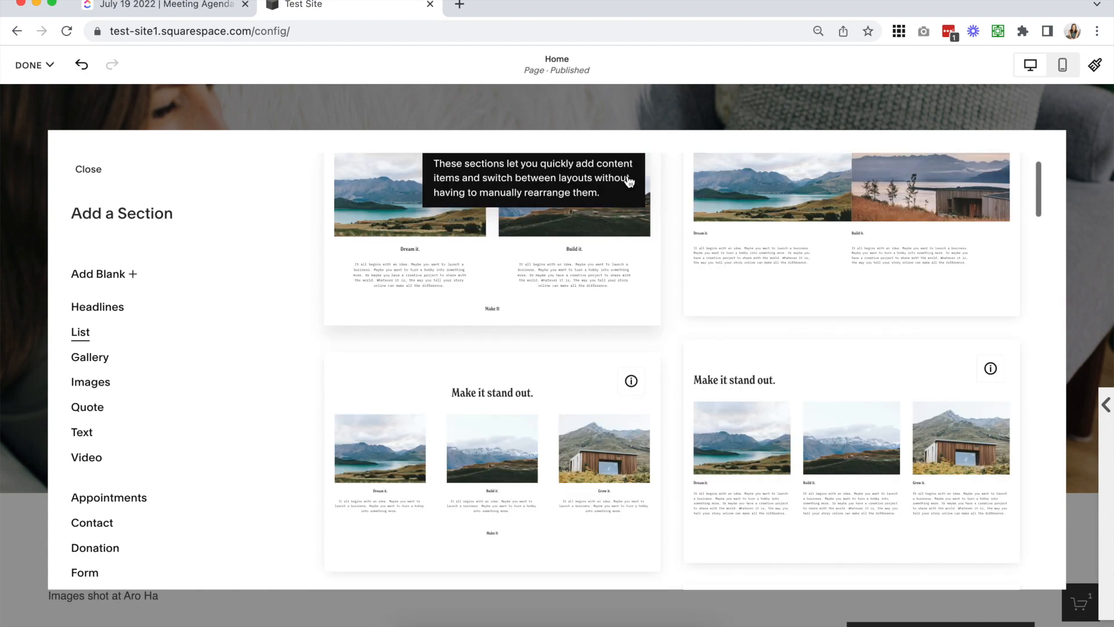
pyautogui.scroll(-4, 506, 427)
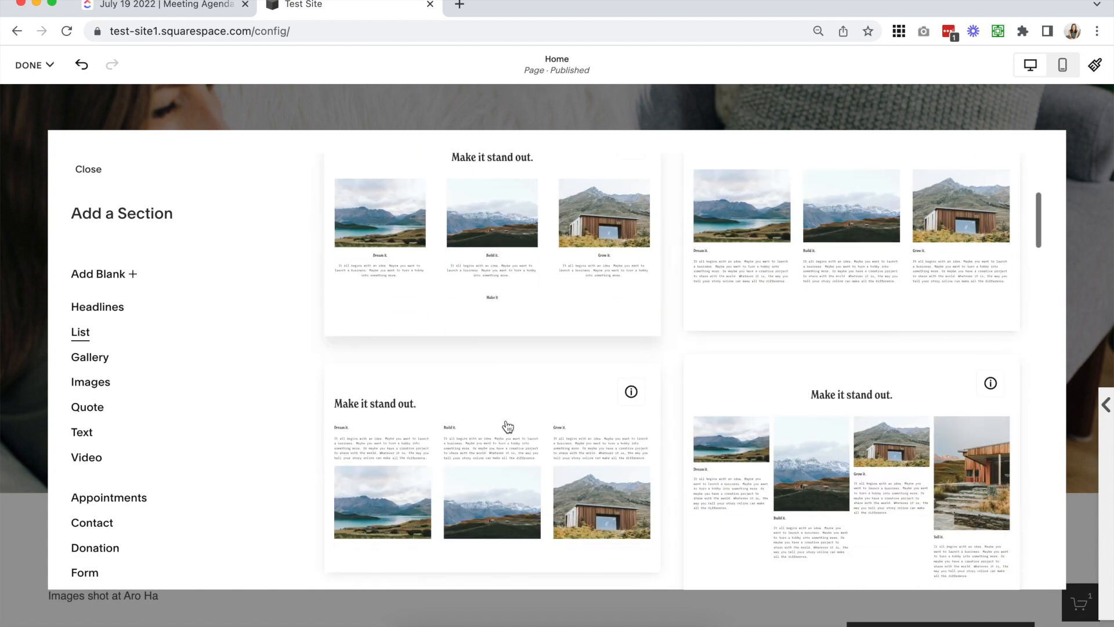
pyautogui.scroll(-5, 828, 515)
pyautogui.scroll(-1, 829, 515)
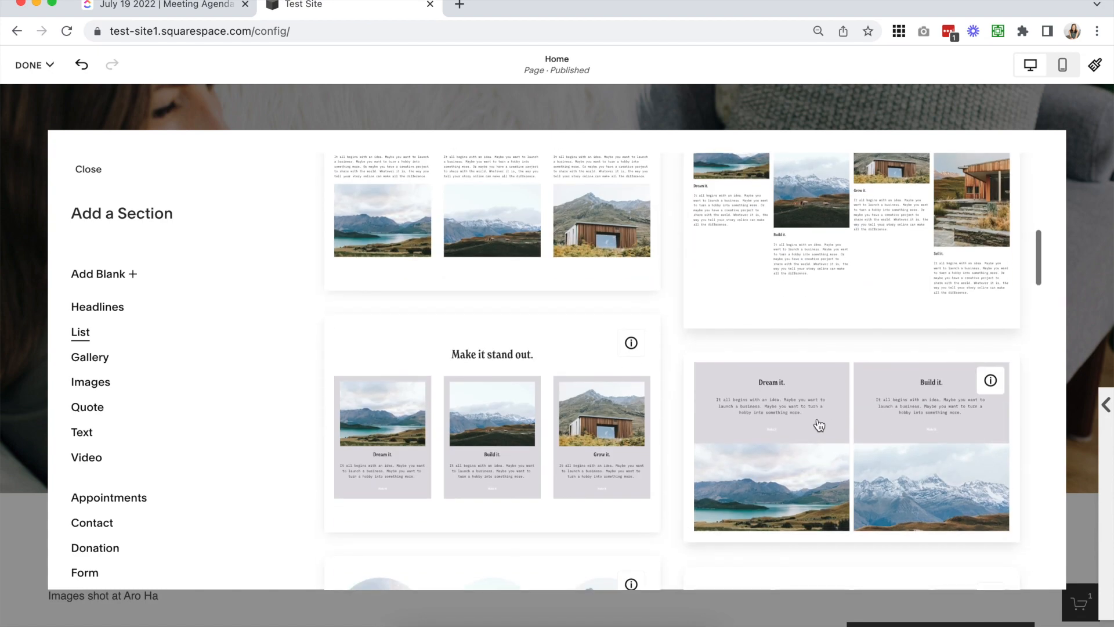
pyautogui.scroll(-5, 520, 441)
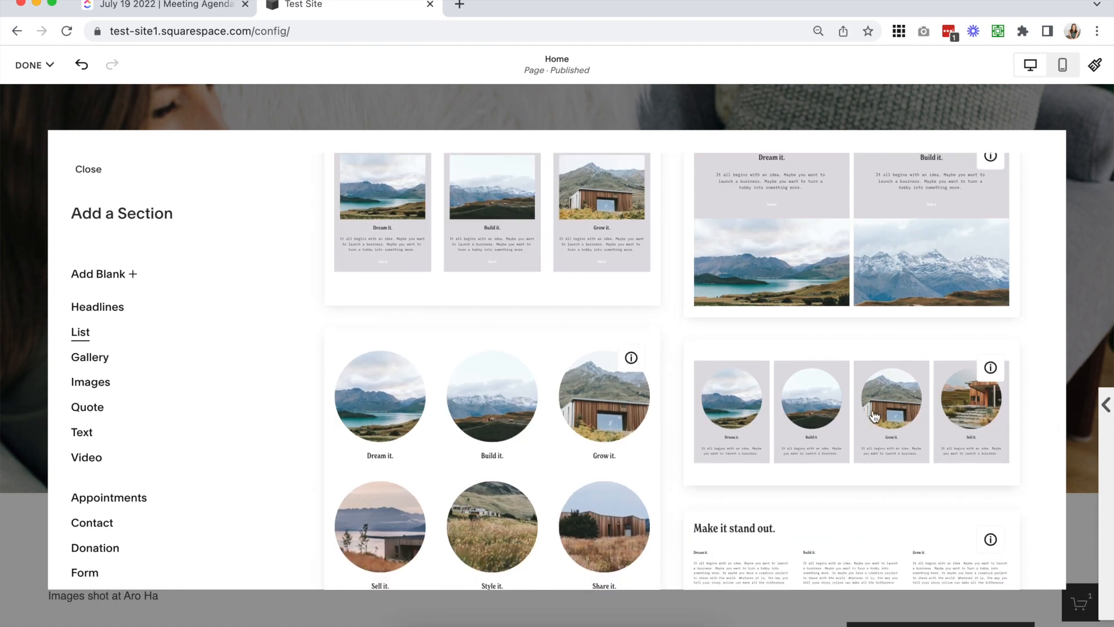
pyautogui.scroll(-4, 872, 415)
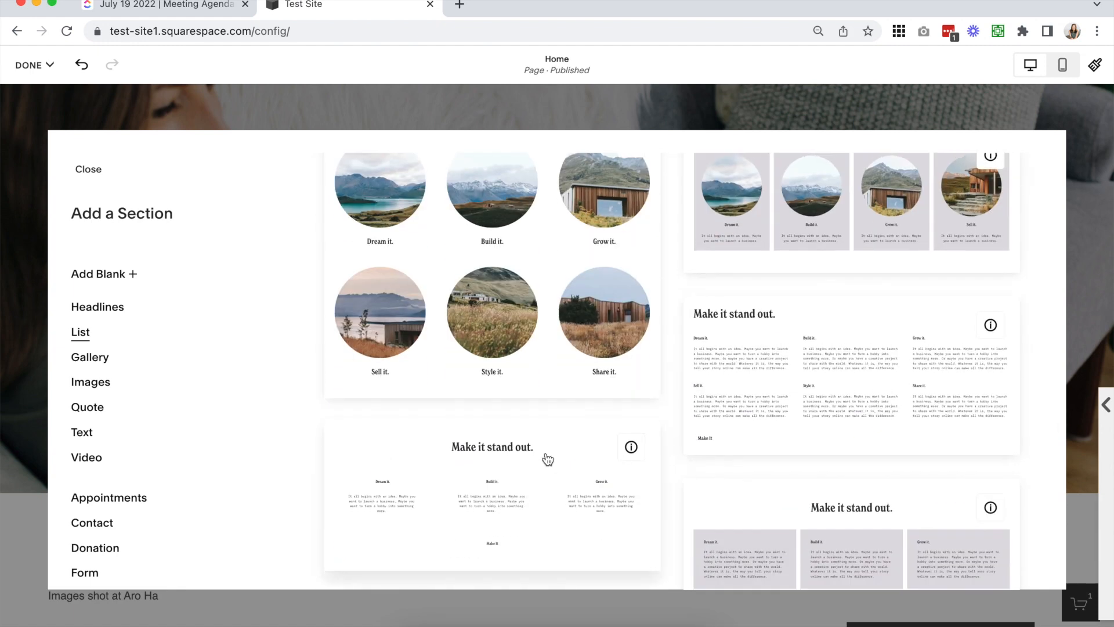
pyautogui.scroll(-4, 545, 458)
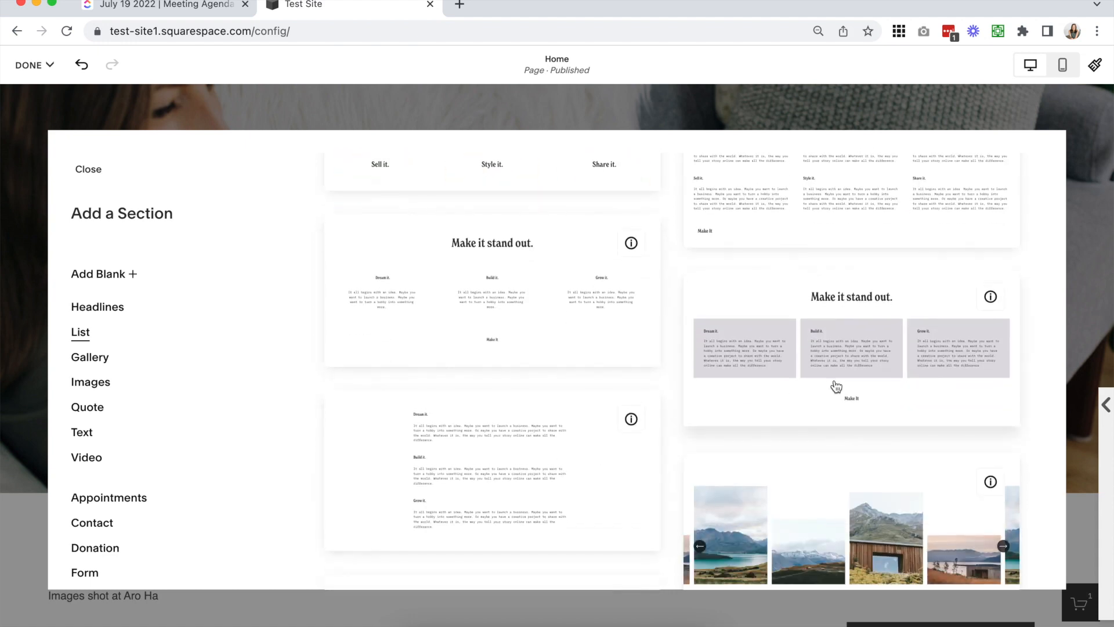
pyautogui.scroll(-3, 836, 359)
pyautogui.scroll(5, 566, 462)
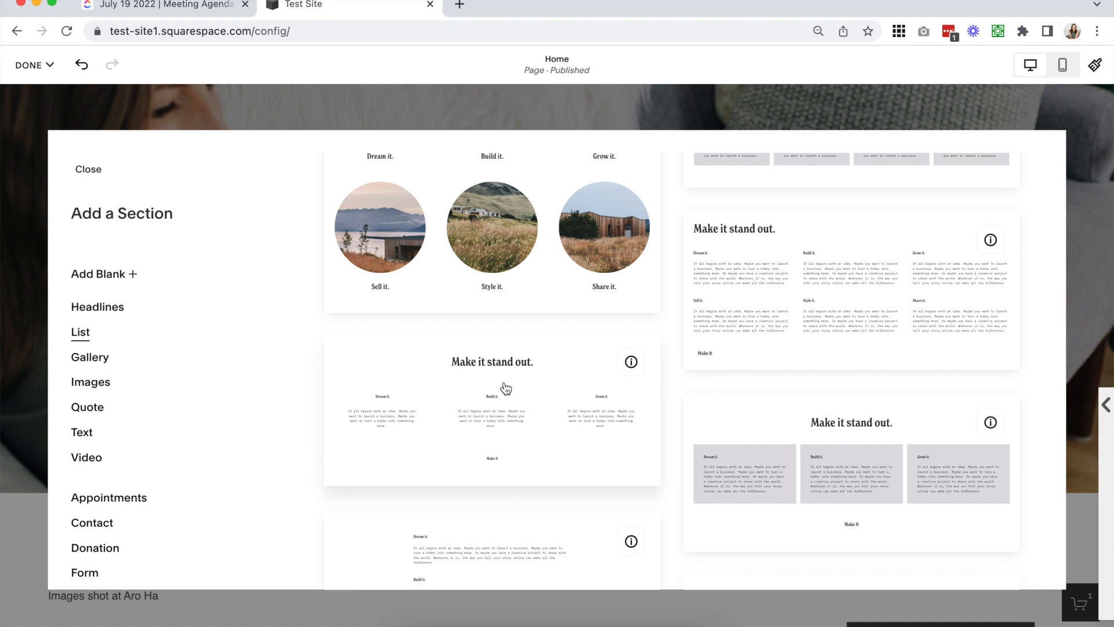
pyautogui.scroll(10, 506, 388)
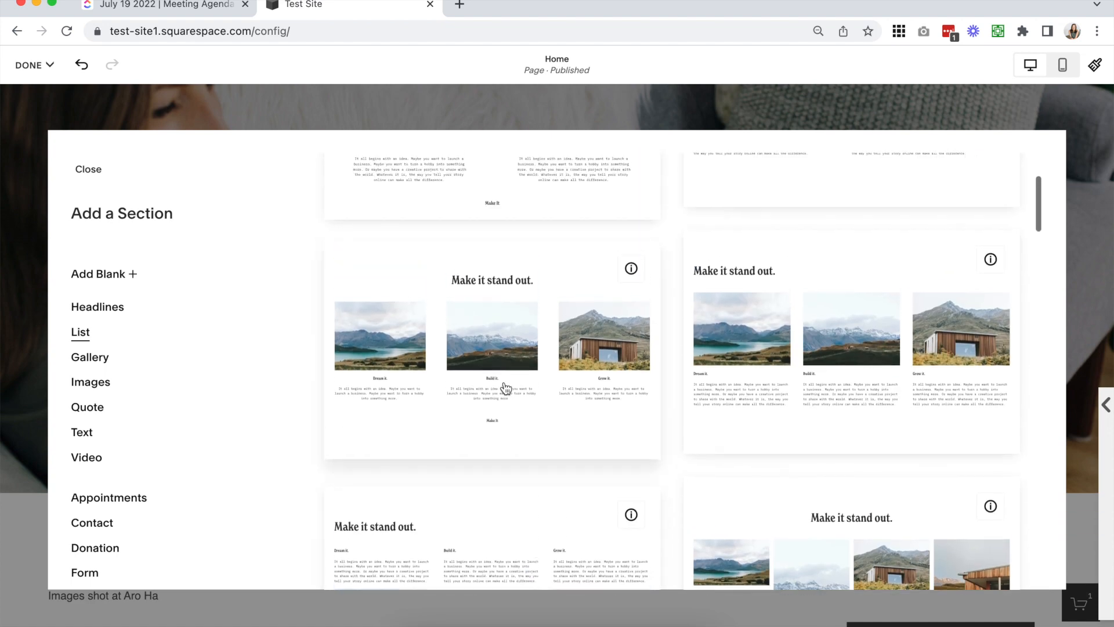
pyautogui.scroll(2, 505, 385)
pyautogui.scroll(-10, 753, 266)
pyautogui.scroll(-5, 752, 262)
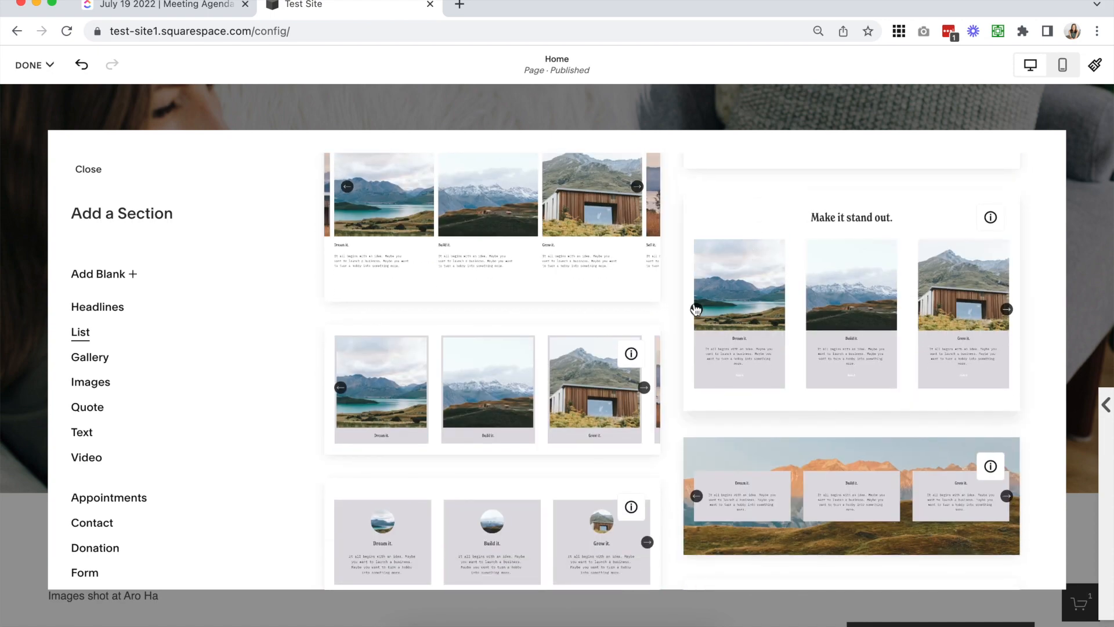
pyautogui.scroll(-3, 730, 445)
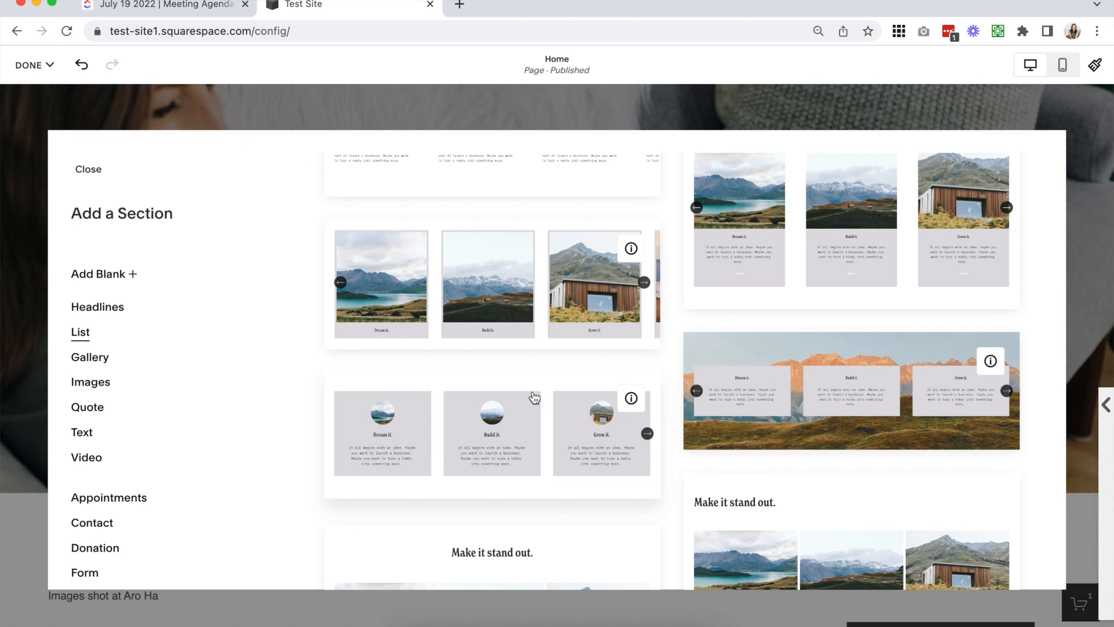
pyautogui.scroll(-3, 534, 397)
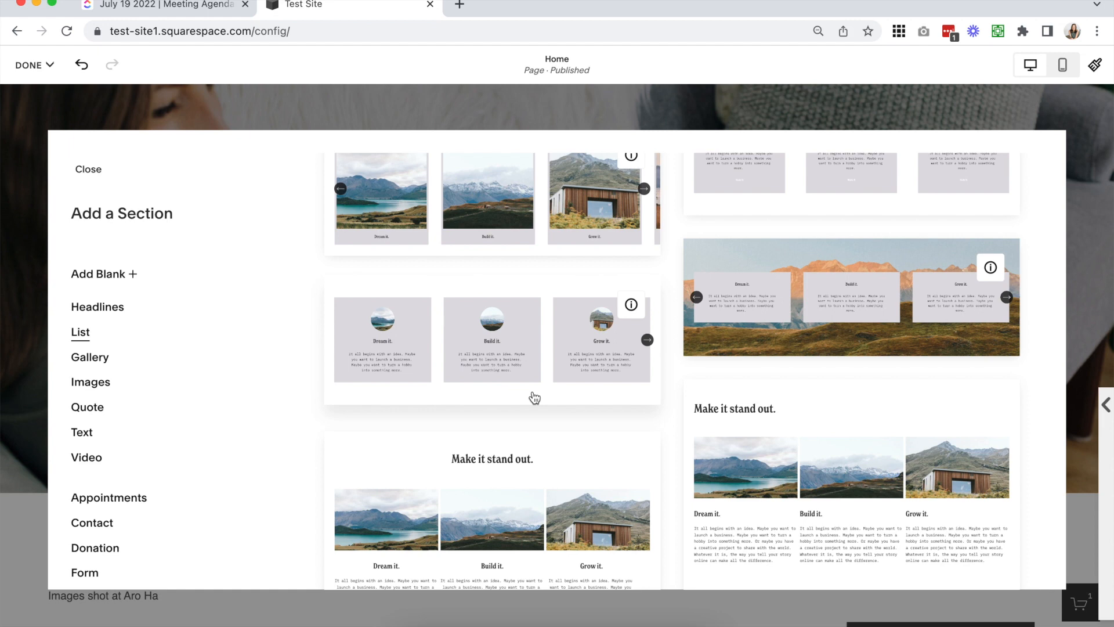
# Browse the Gallery section layouts, from the image grids to the slideshow designs
pyautogui.click(112, 363)
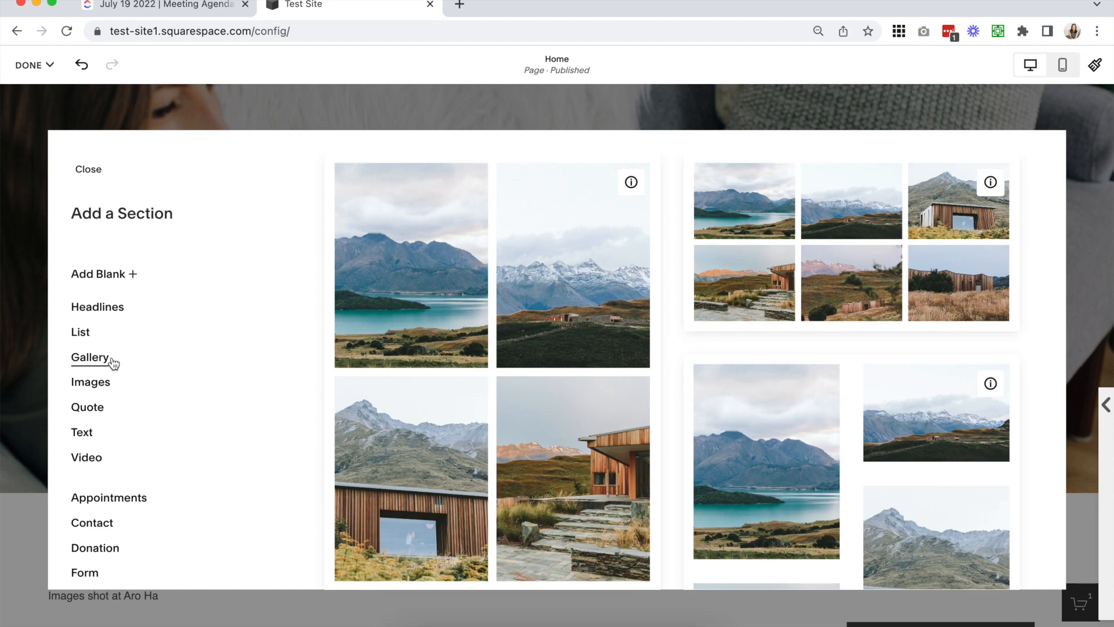
pyautogui.scroll(-5, 739, 345)
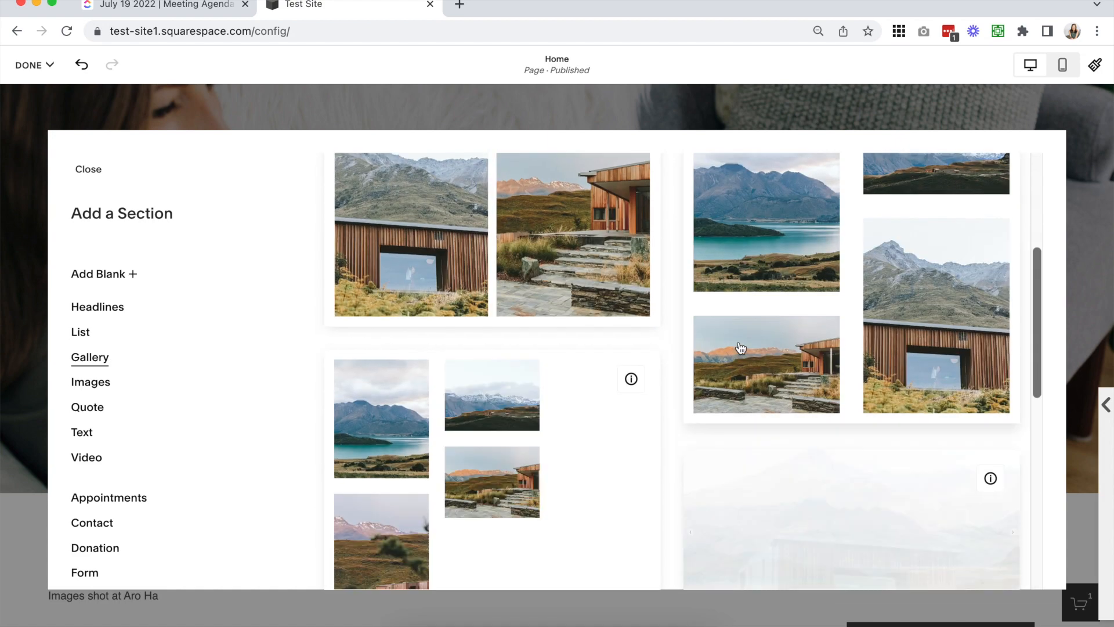
pyautogui.scroll(-6, 740, 346)
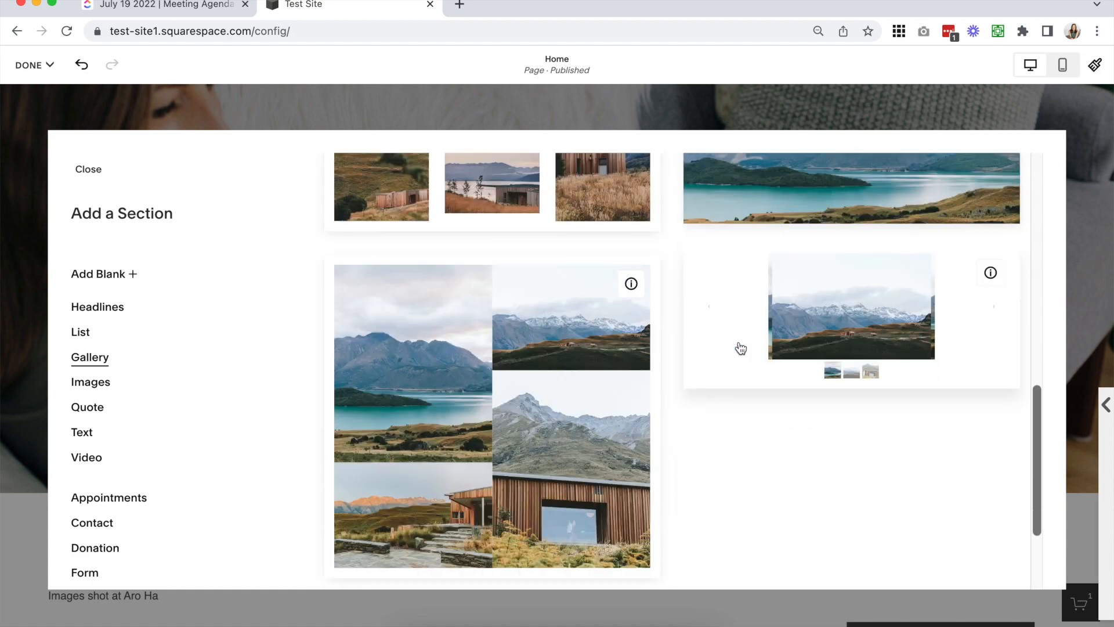
pyautogui.scroll(10, 739, 347)
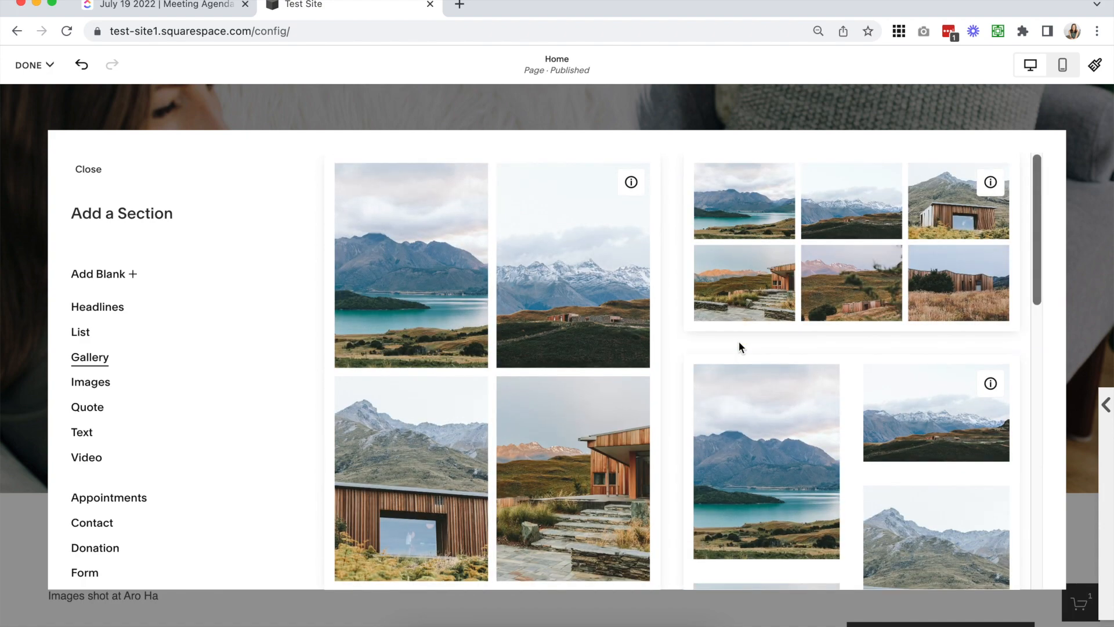
# Return to the Headlines layouts for another look, and close the section library without adding a section
pyautogui.click(110, 306)
pyautogui.scroll(-3, 758, 390)
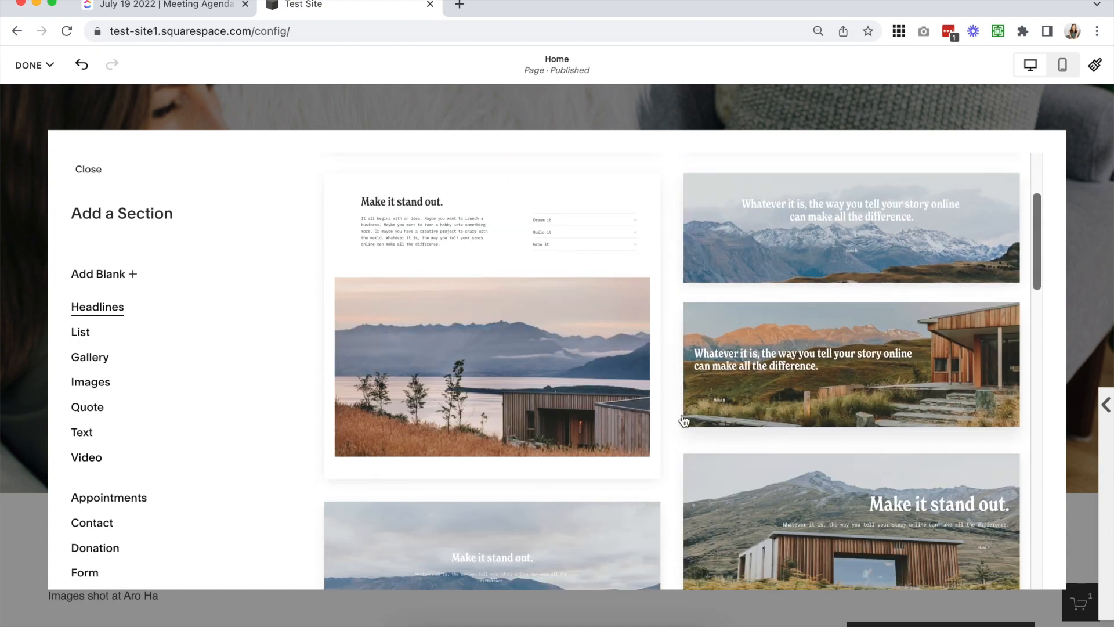
pyautogui.click(328, 360)
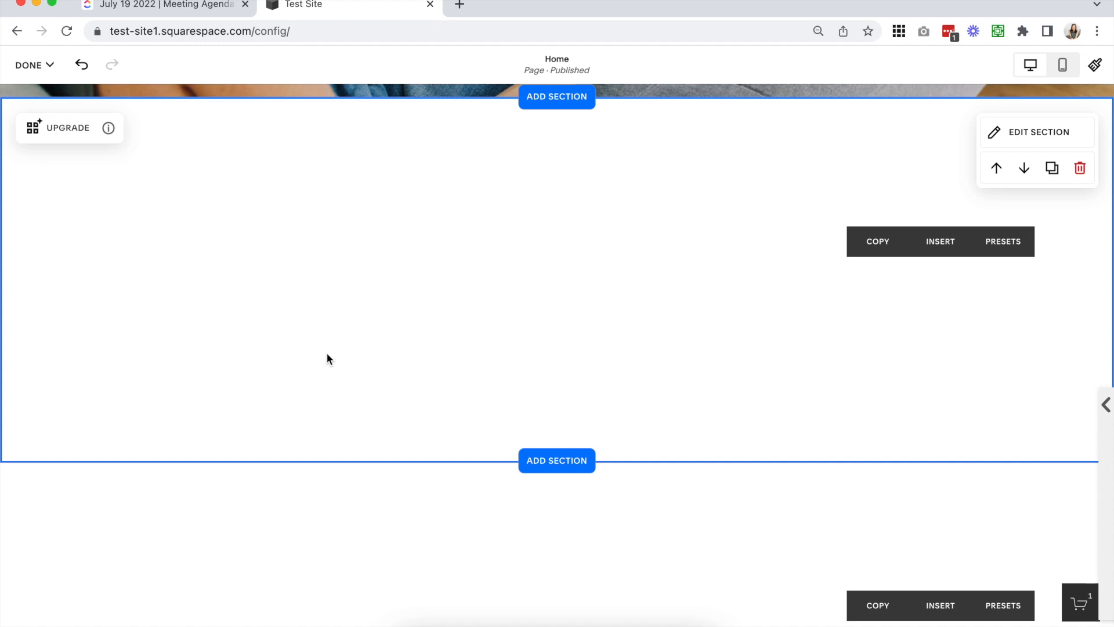
# Add an image block showing the mountain photo to the blank section directly below the hero banner
pyautogui.click(528, 273)
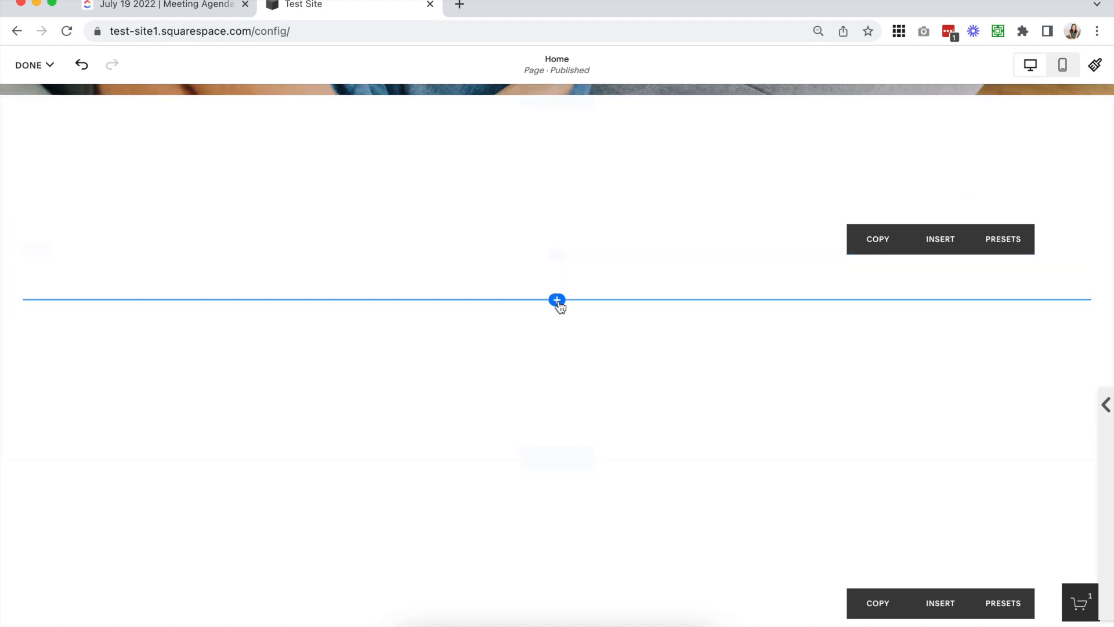
pyautogui.click(557, 300)
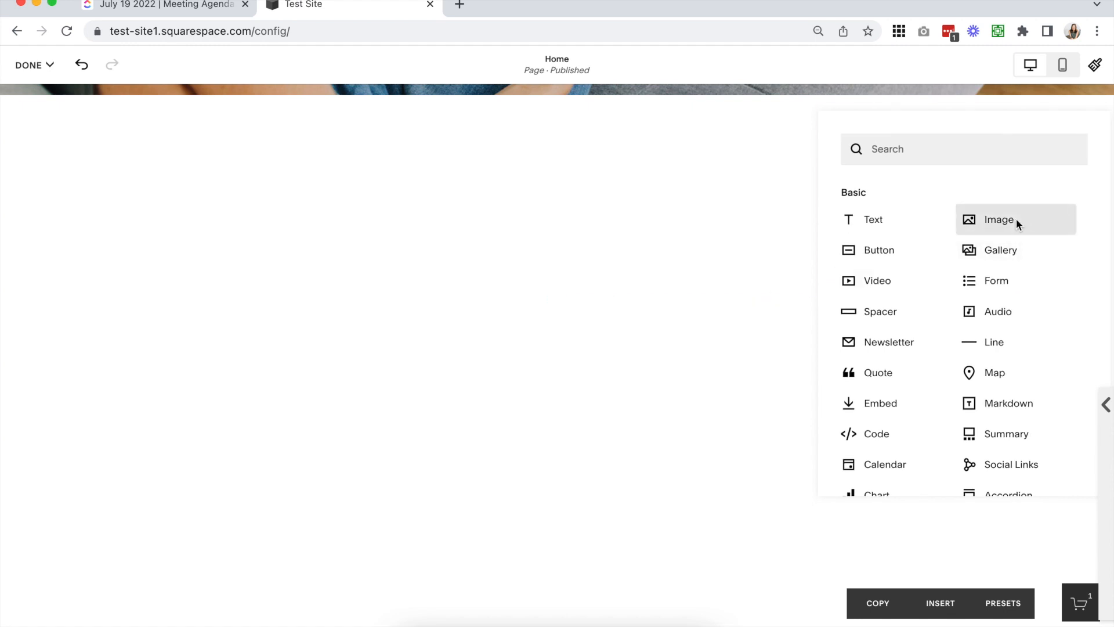
pyautogui.click(999, 219)
pyautogui.click(581, 137)
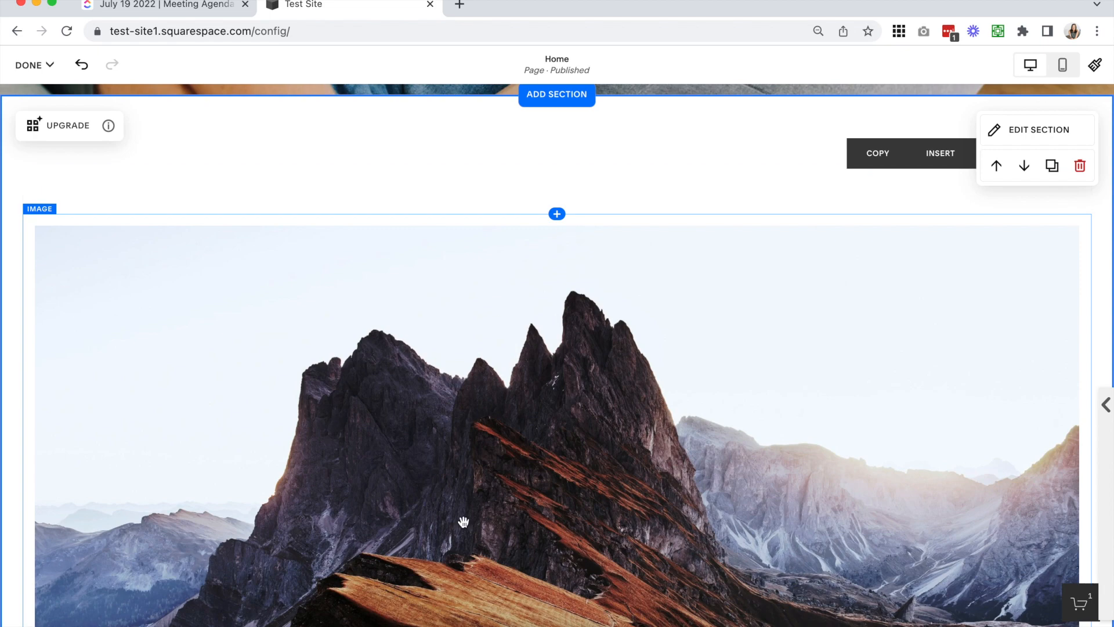
# Place a spacer beside the image to narrow it, and position the text block "Add some text here" beneath that spacer
pyautogui.click(557, 214)
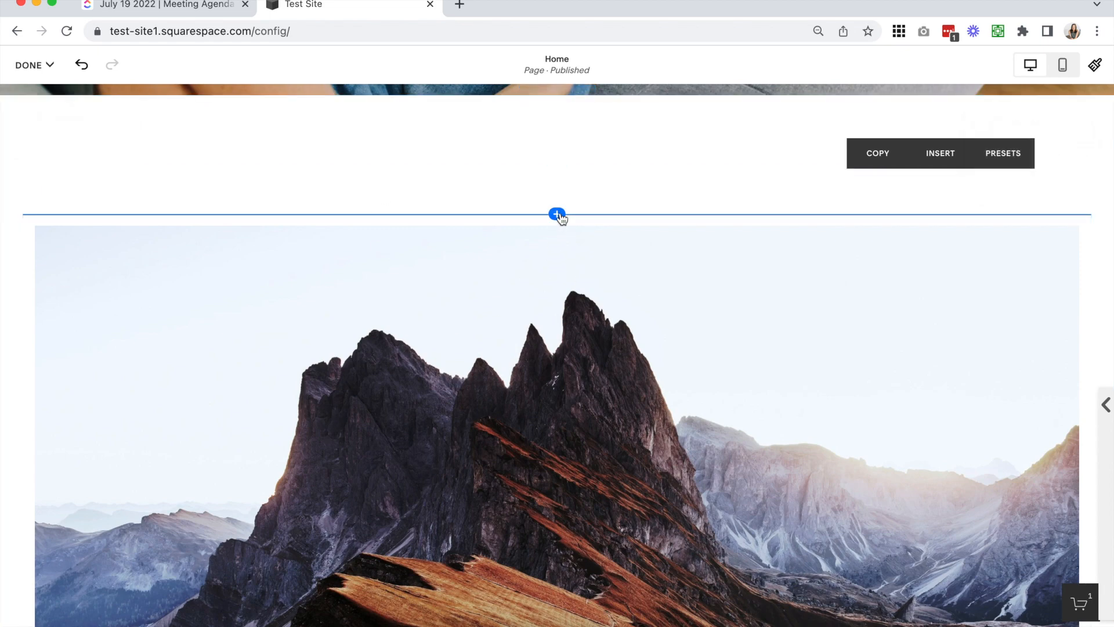
pyautogui.click(887, 294)
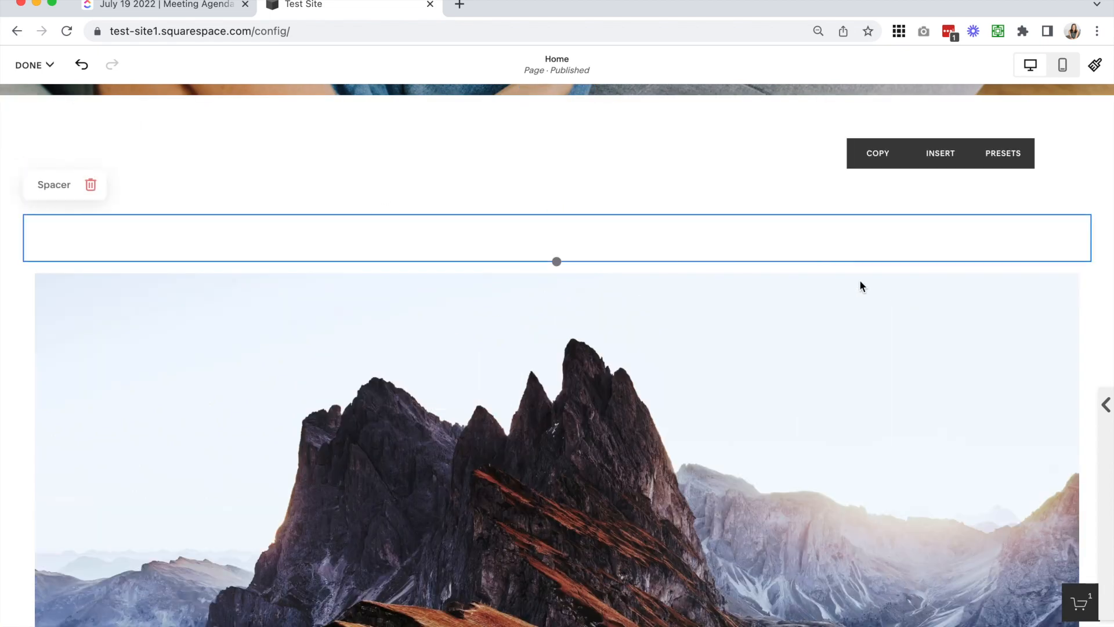
pyautogui.moveTo(555, 233); pyautogui.dragTo(864, 468)
pyautogui.moveTo(559, 243); pyautogui.dragTo(458, 250)
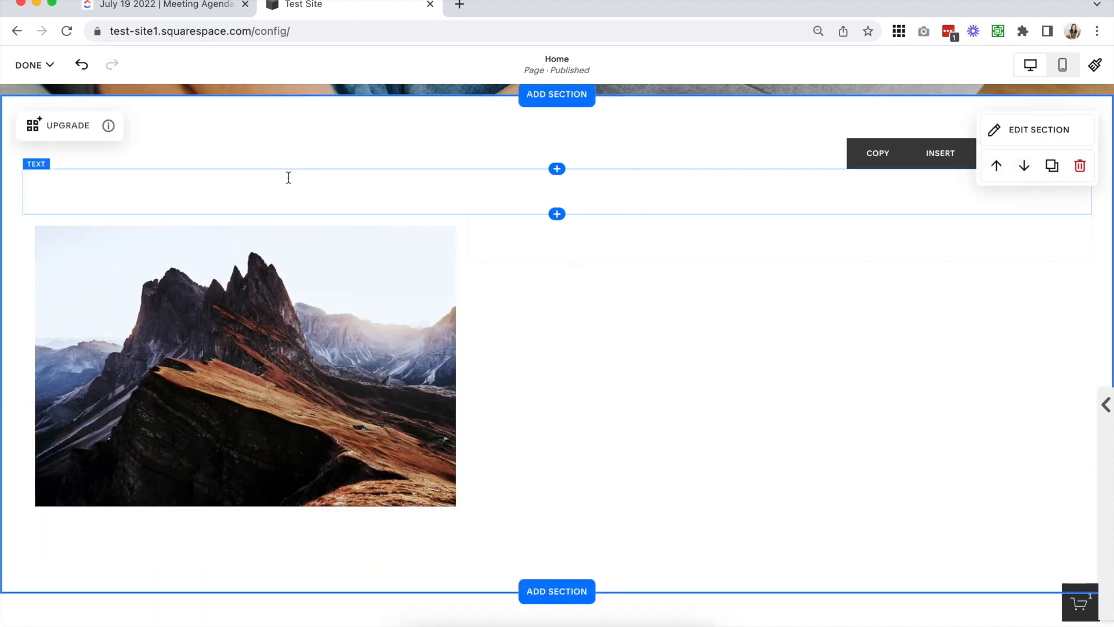
pyautogui.moveTo(286, 171); pyautogui.dragTo(586, 252)
pyautogui.click(550, 335)
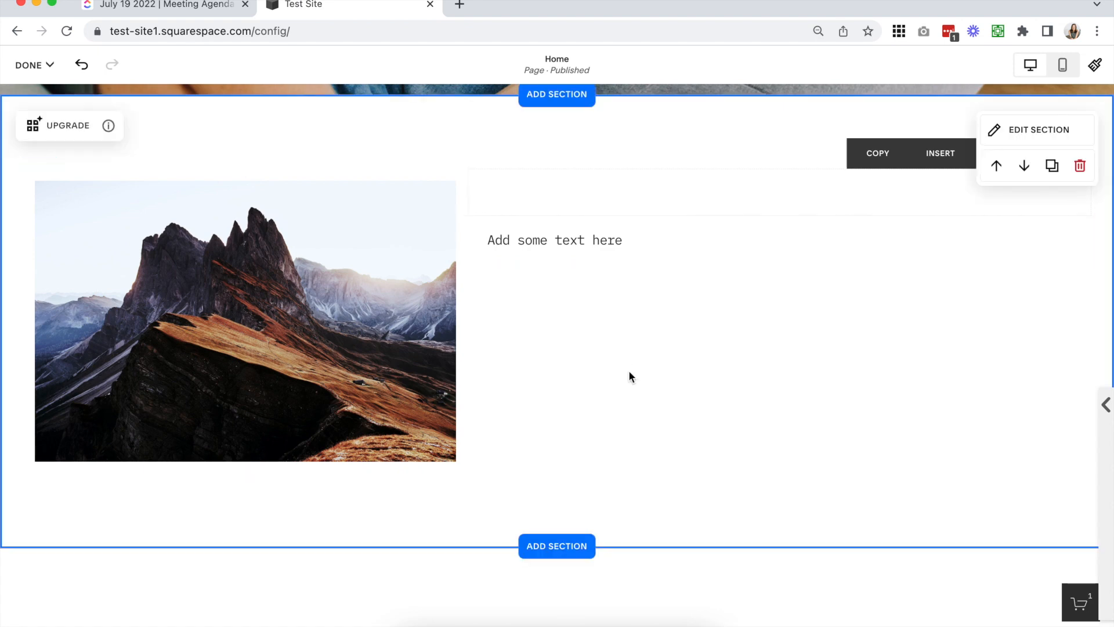
# Duplicate the image-and-text section and upgrade the lower copy
pyautogui.scroll(1, 630, 401)
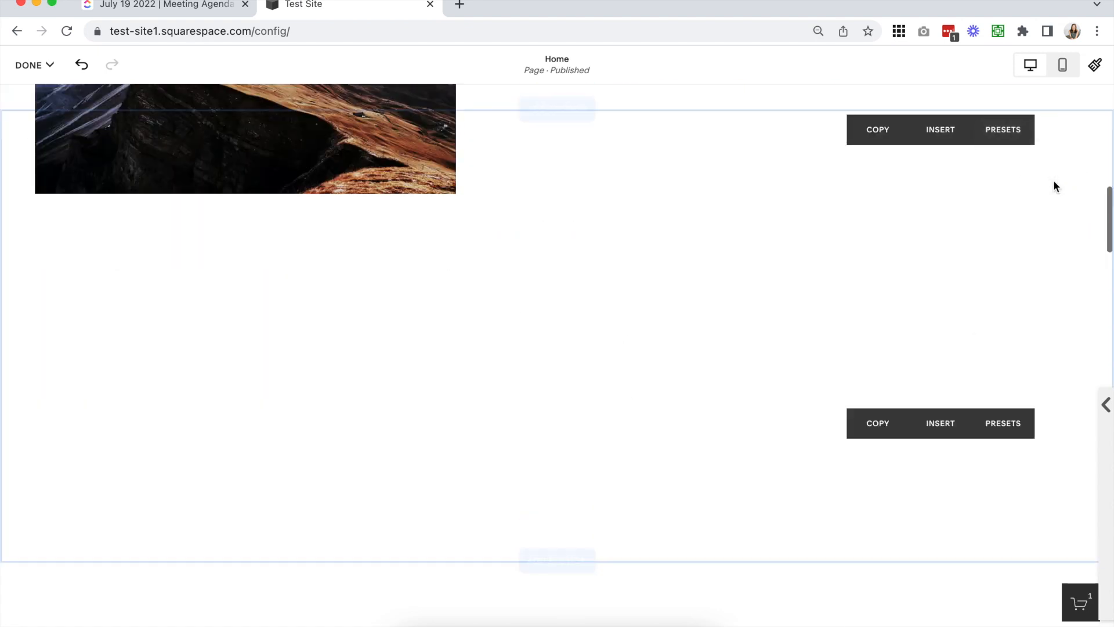
pyautogui.scroll(-6, 1053, 180)
pyautogui.scroll(6, 594, 331)
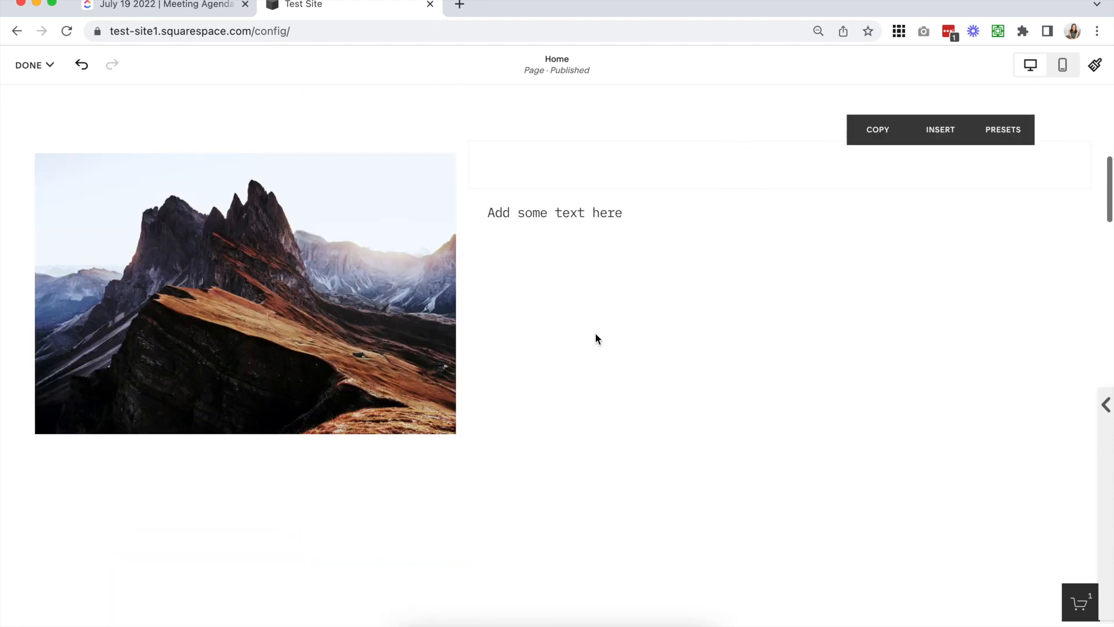
pyautogui.scroll(-2, 594, 332)
pyautogui.scroll(-8, 595, 338)
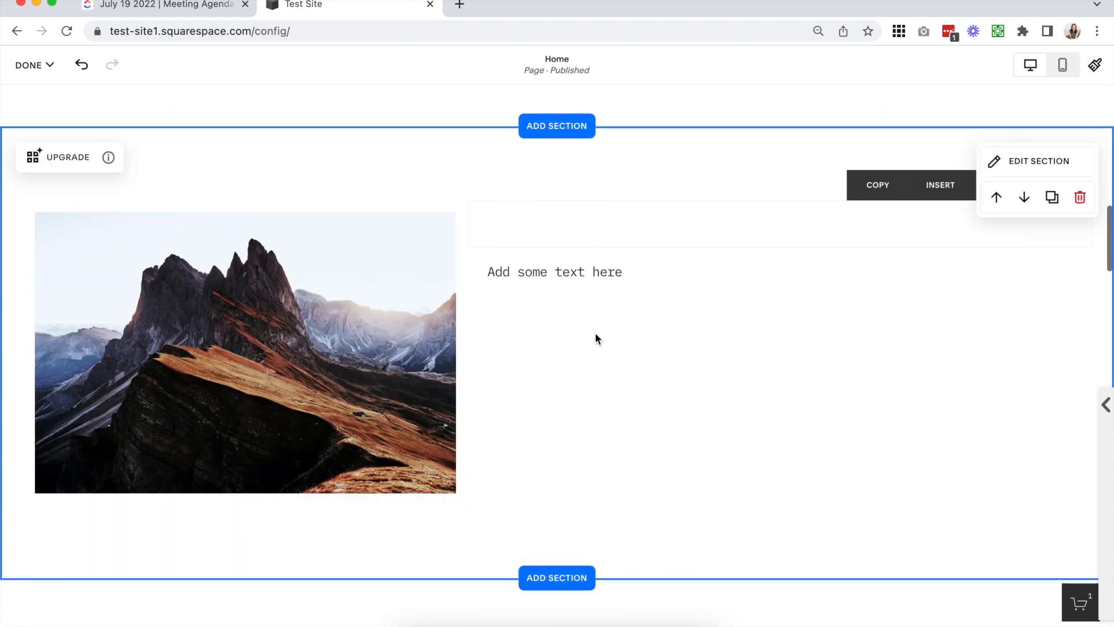
pyautogui.scroll(2, 596, 338)
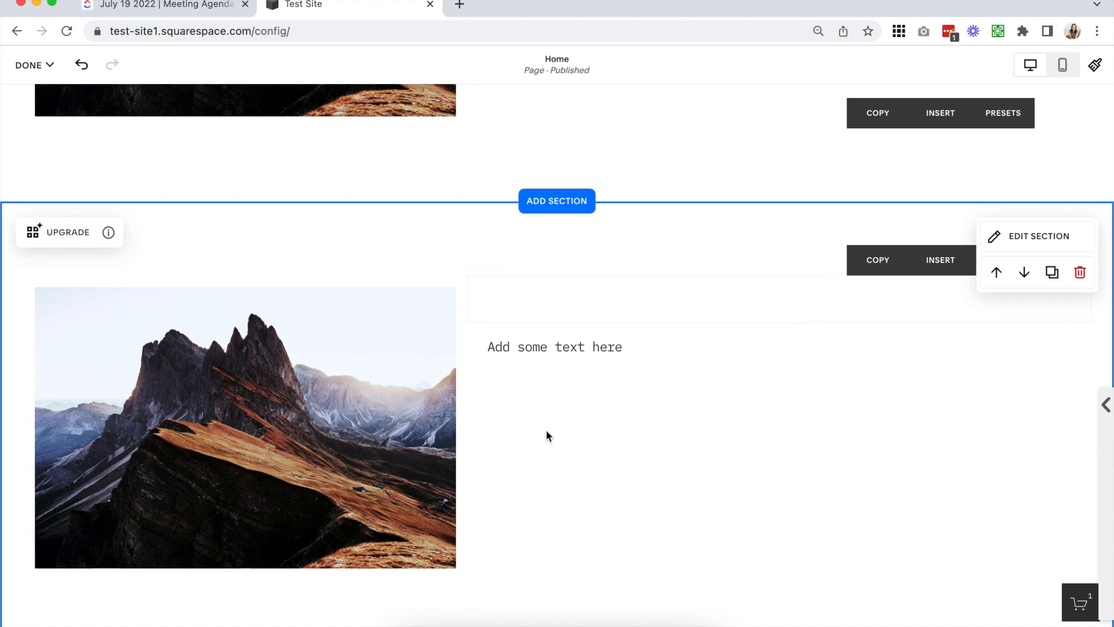
pyautogui.click(71, 231)
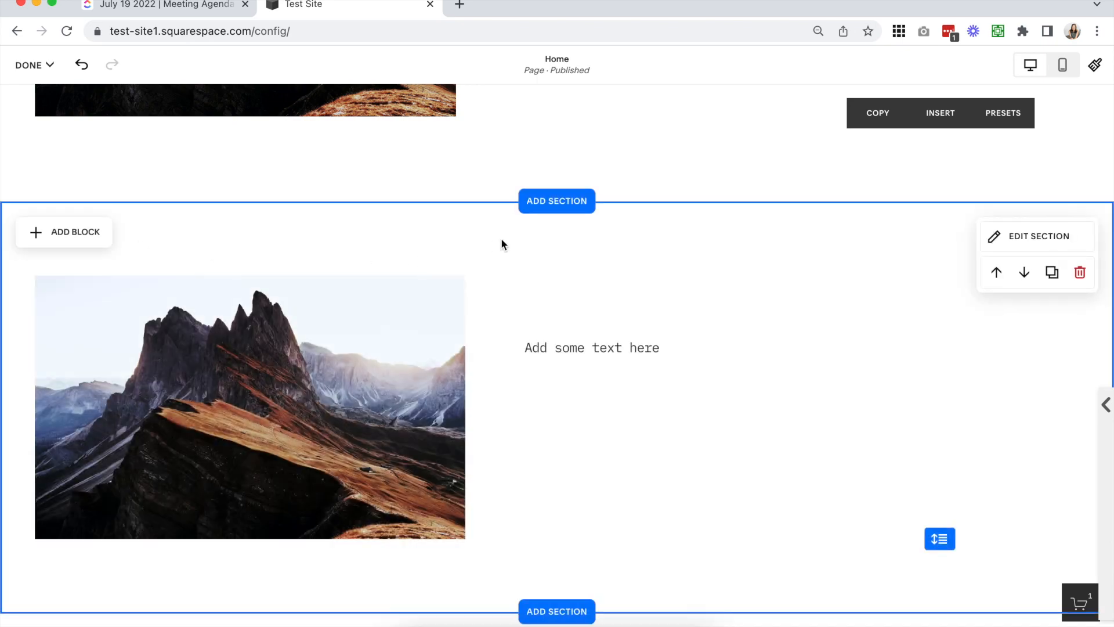
# In the original section, place a row of spacers beneath the image and shift the divider between them to the middle
pyautogui.scroll(6, 501, 239)
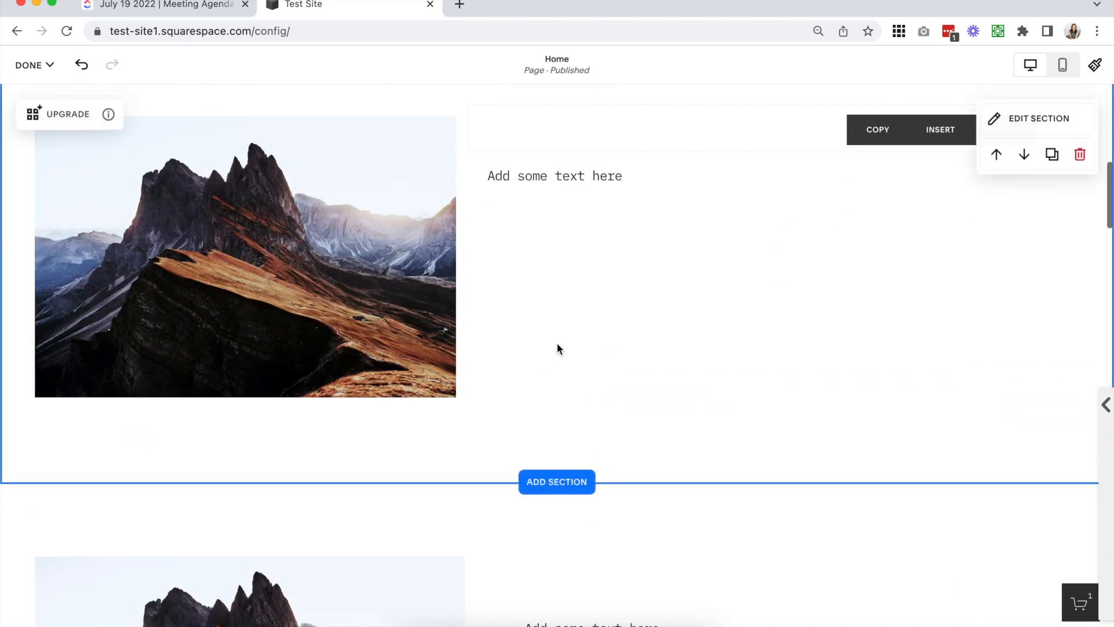
pyautogui.scroll(2, 556, 342)
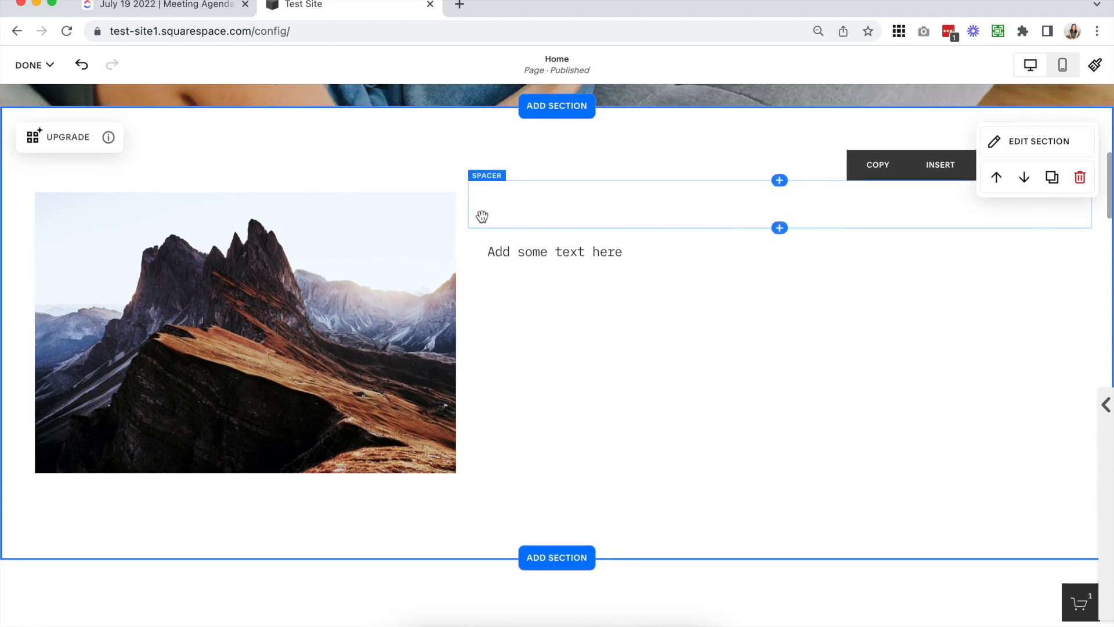
pyautogui.scroll(-7, 621, 308)
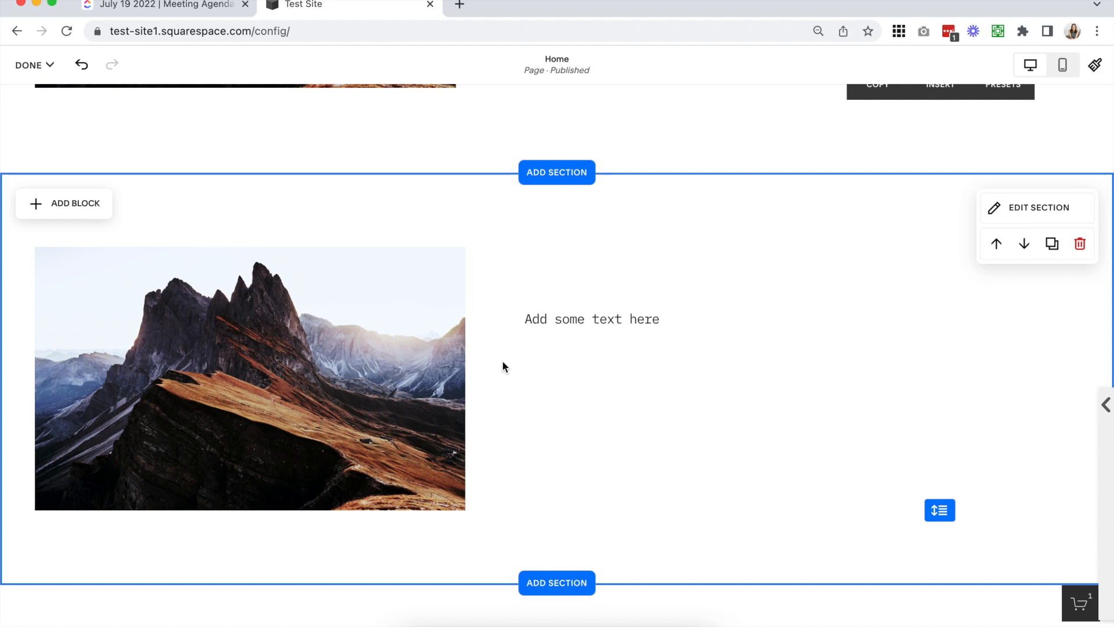
pyautogui.scroll(7, 503, 363)
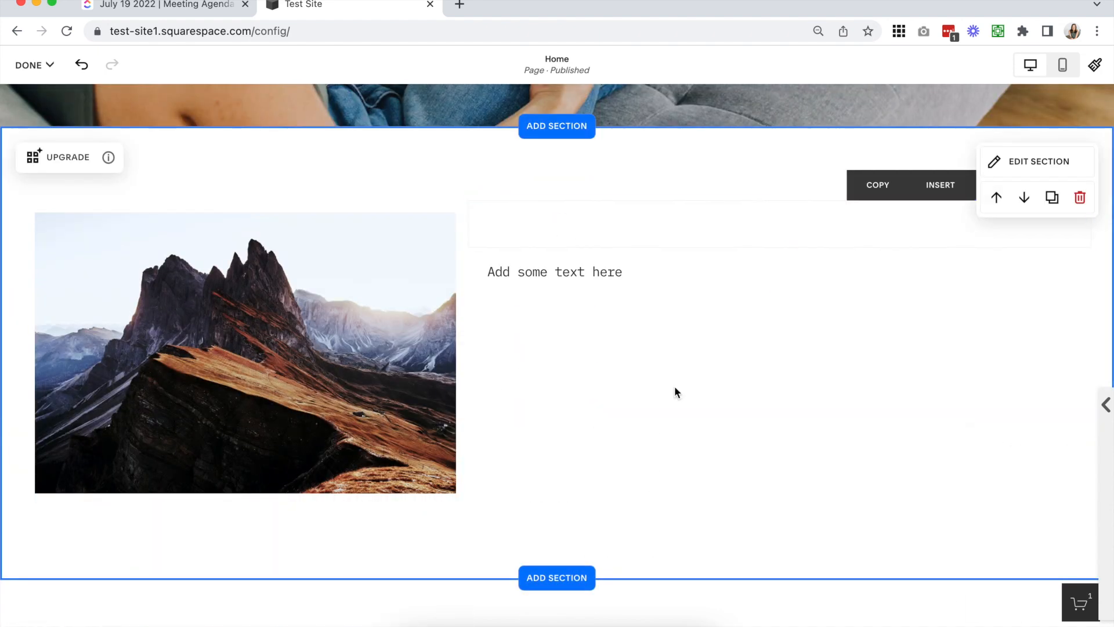
pyautogui.scroll(-2, 675, 387)
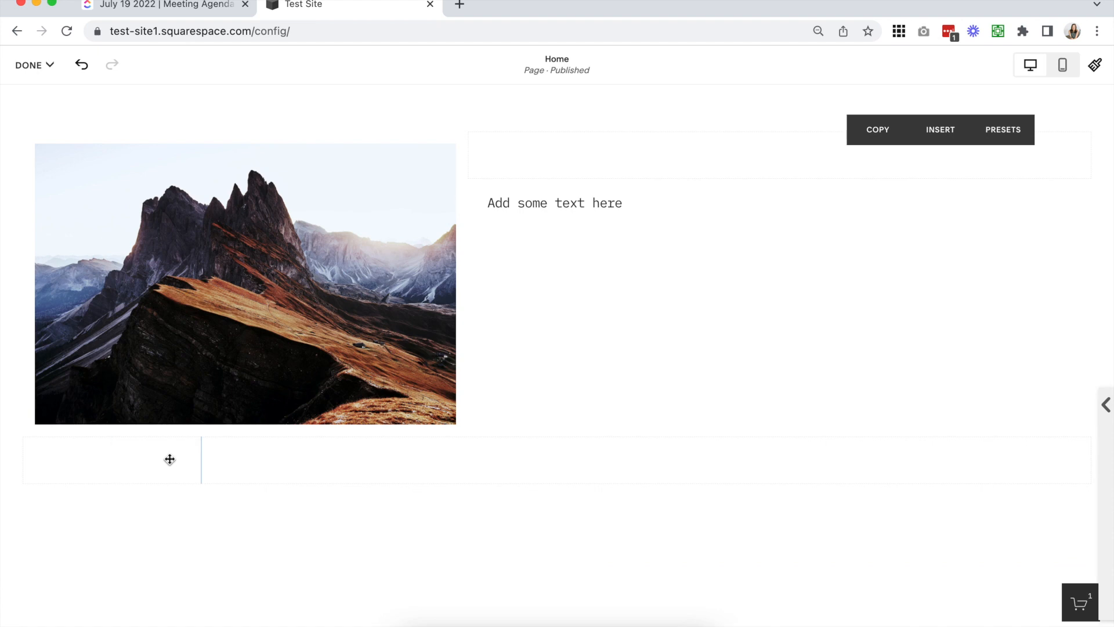
pyautogui.moveTo(237, 460); pyautogui.dragTo(984, 457)
pyautogui.moveTo(1095, 454); pyautogui.dragTo(551, 458)
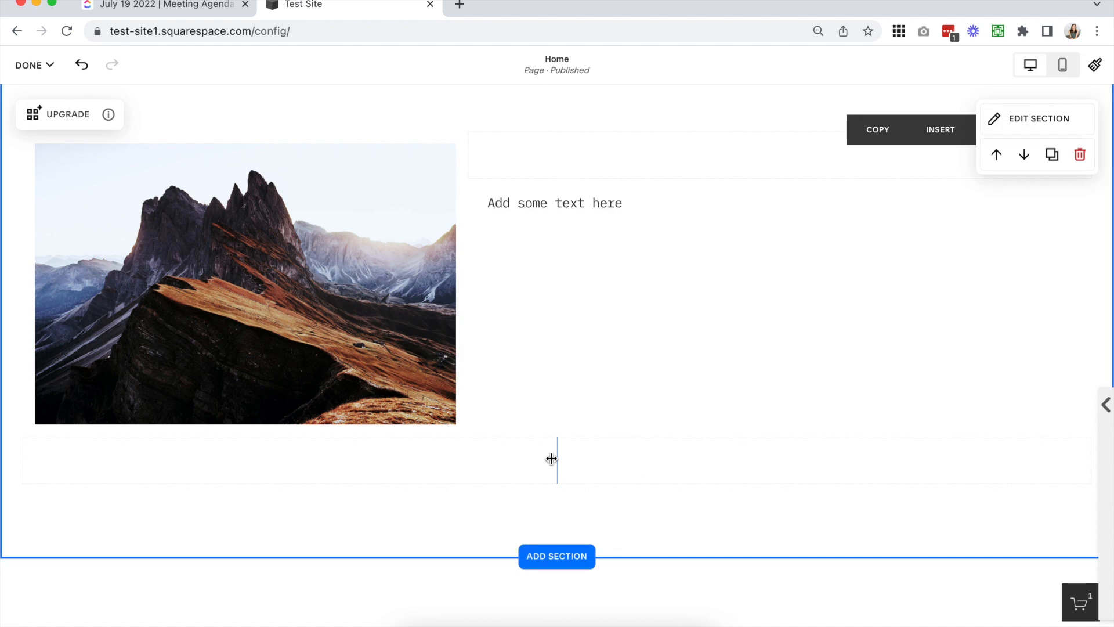
# Display the layout grid in the upgraded copy of the section
pyautogui.scroll(-5, 551, 458)
pyautogui.scroll(-2, 552, 458)
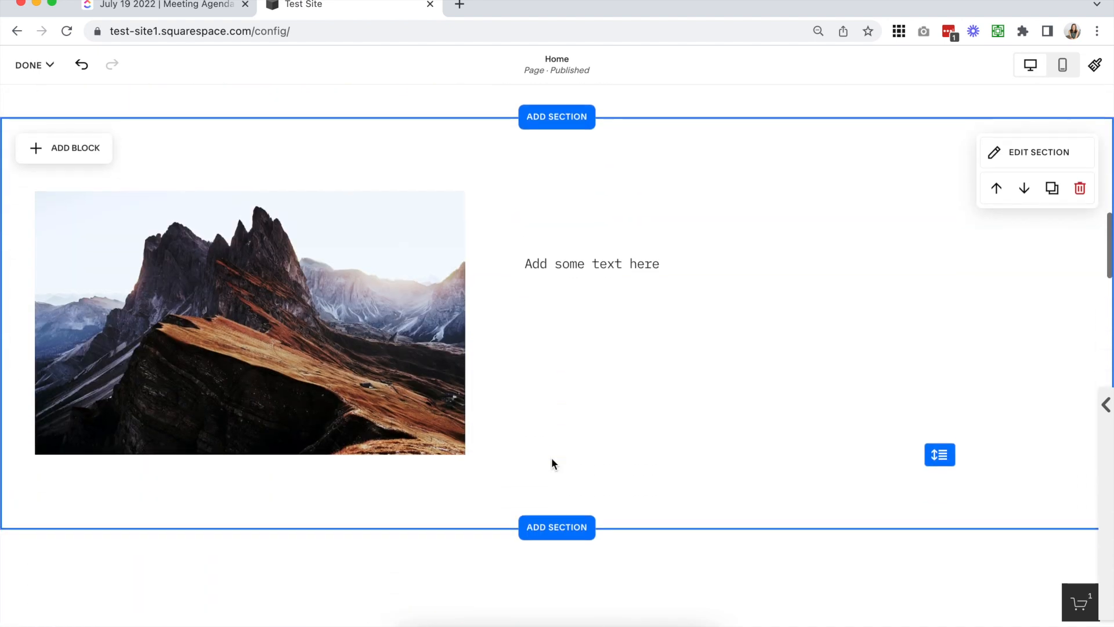
pyautogui.scroll(1, 554, 457)
pyautogui.scroll(-1, 557, 456)
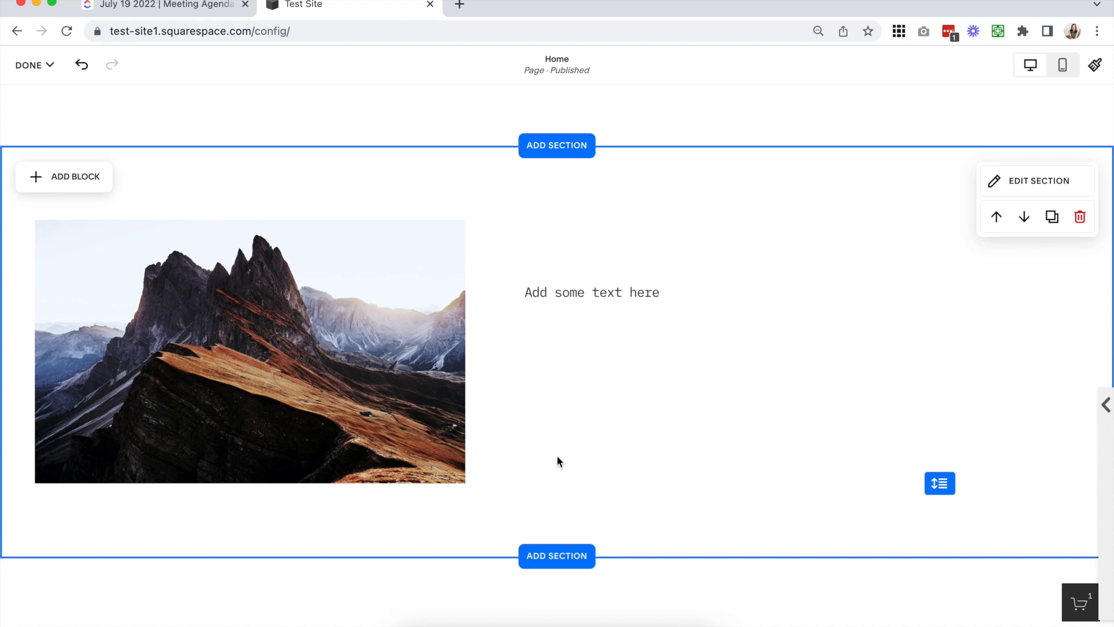
pyautogui.press('g')
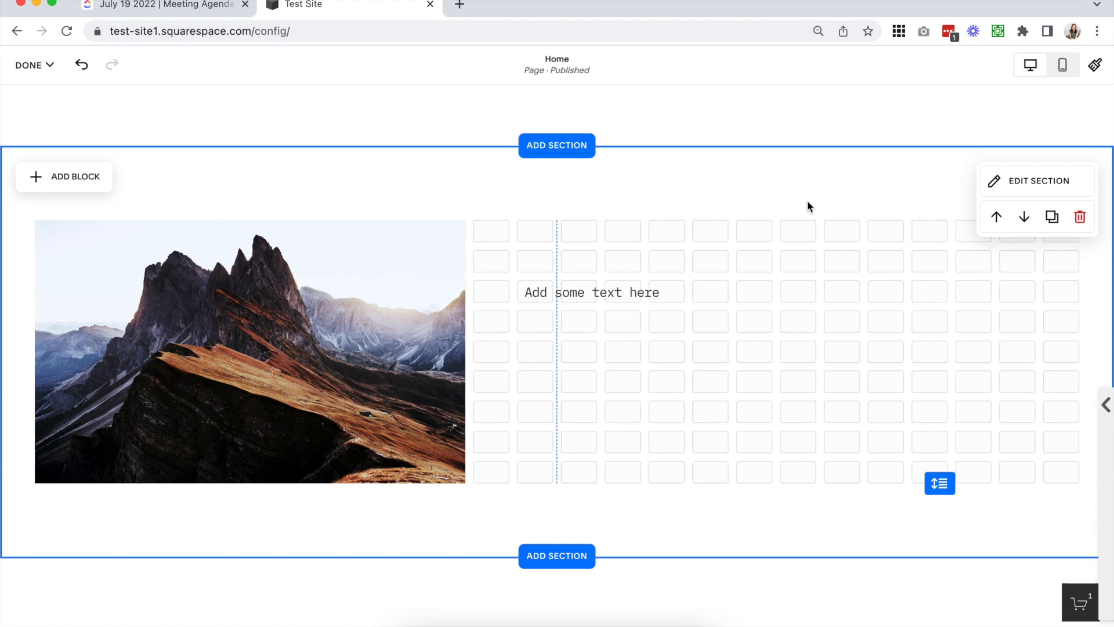
pyautogui.moveTo(941, 482)
pyautogui.mouseDown()
pyautogui.moveTo(944, 606)
pyautogui.moveTo(941, 488)
pyautogui.mouseUp()
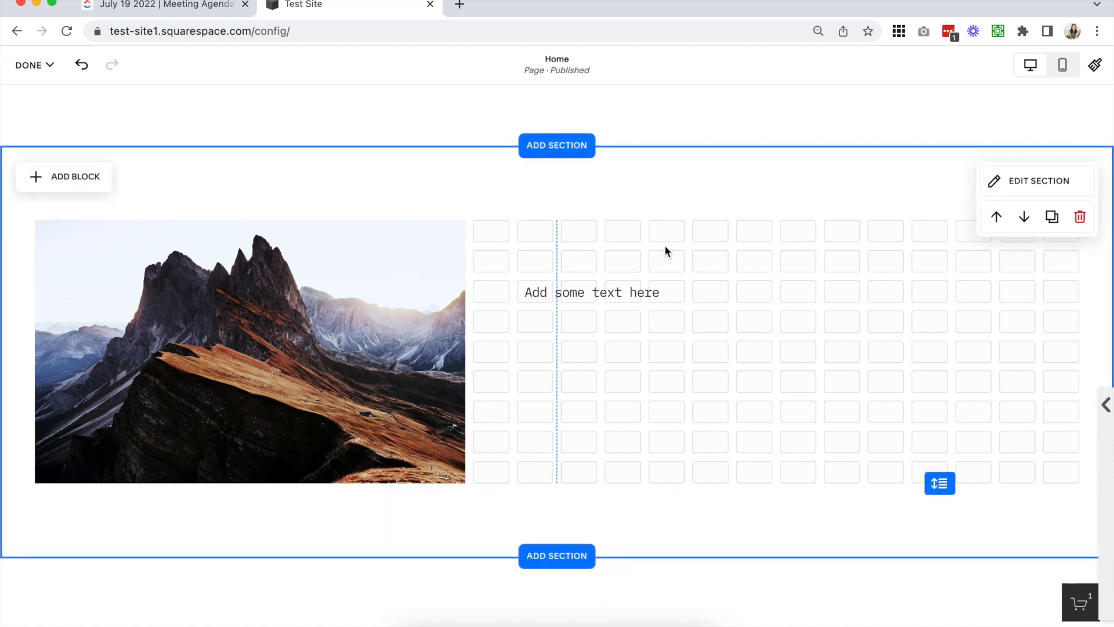
# Resize the text block on the grid of the upgraded section, ending at ten columns wide and four rows tall
pyautogui.click(777, 288)
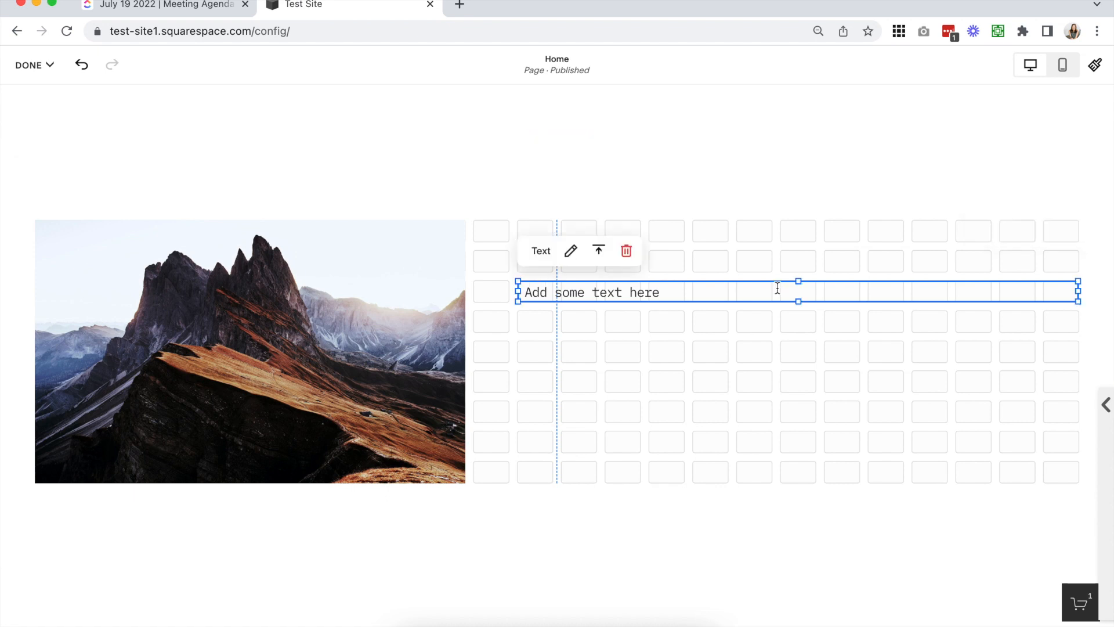
pyautogui.moveTo(553, 293); pyautogui.dragTo(624, 289)
pyautogui.moveTo(841, 300); pyautogui.dragTo(834, 458)
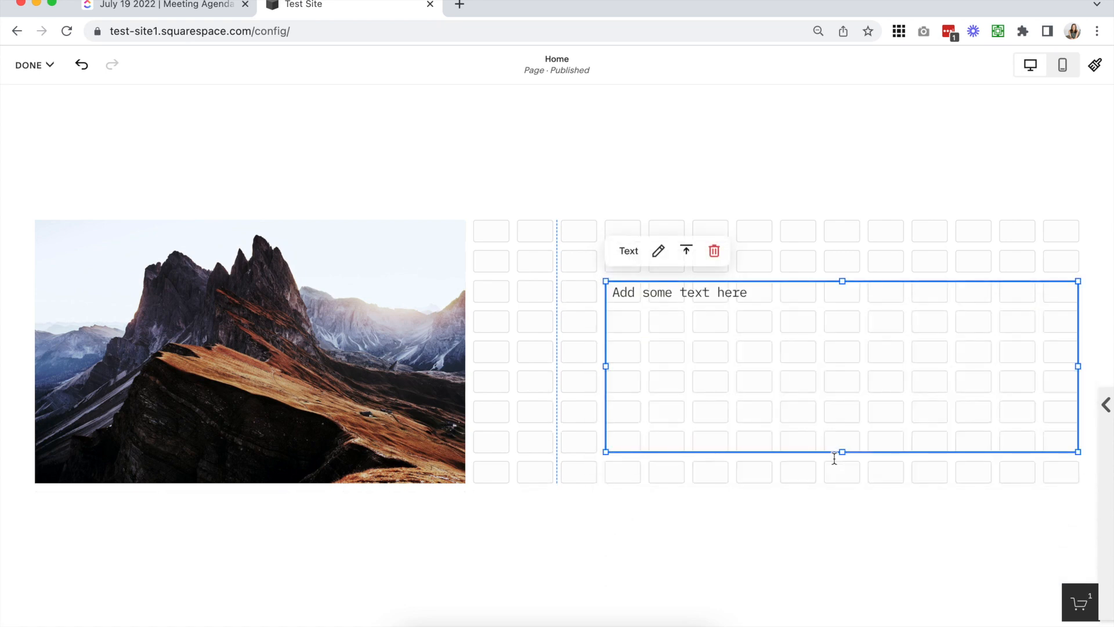
pyautogui.click(548, 256)
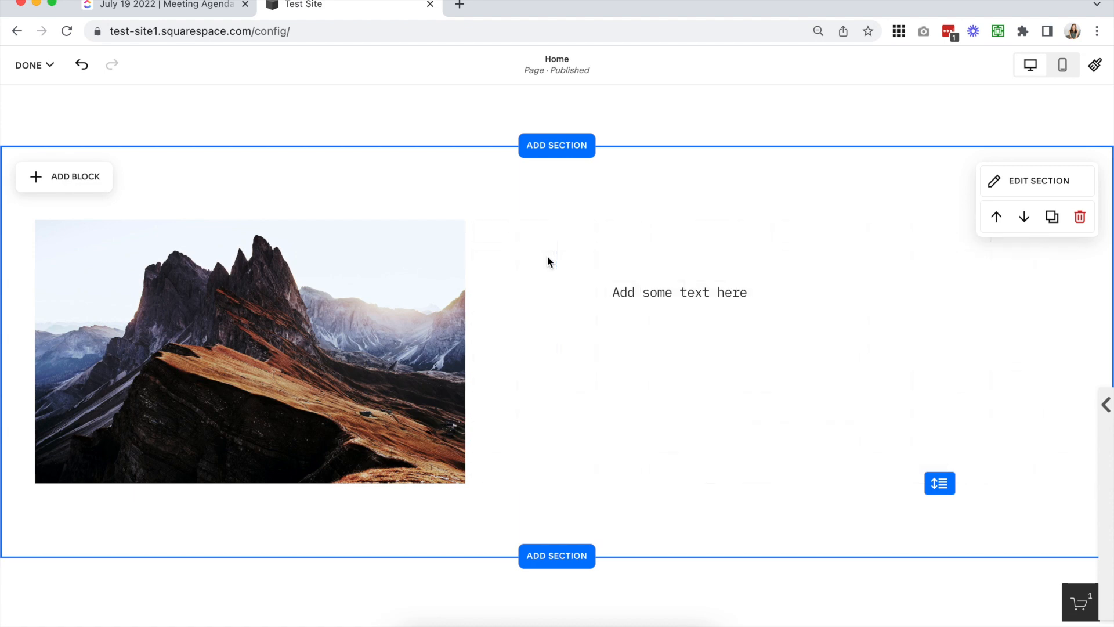
pyautogui.press('g')
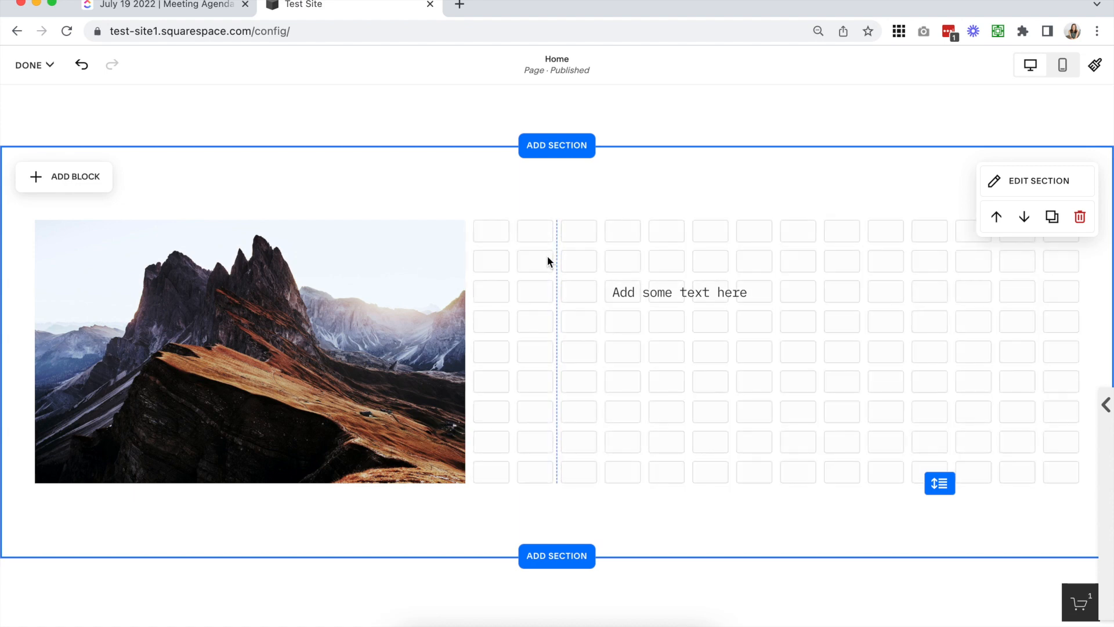
pyautogui.moveTo(817, 316); pyautogui.dragTo(816, 380)
# Extend the image in the upgraded section by one grid row, making it ten rows tall
pyautogui.click(249, 492)
pyautogui.moveTo(248, 464); pyautogui.dragTo(246, 490)
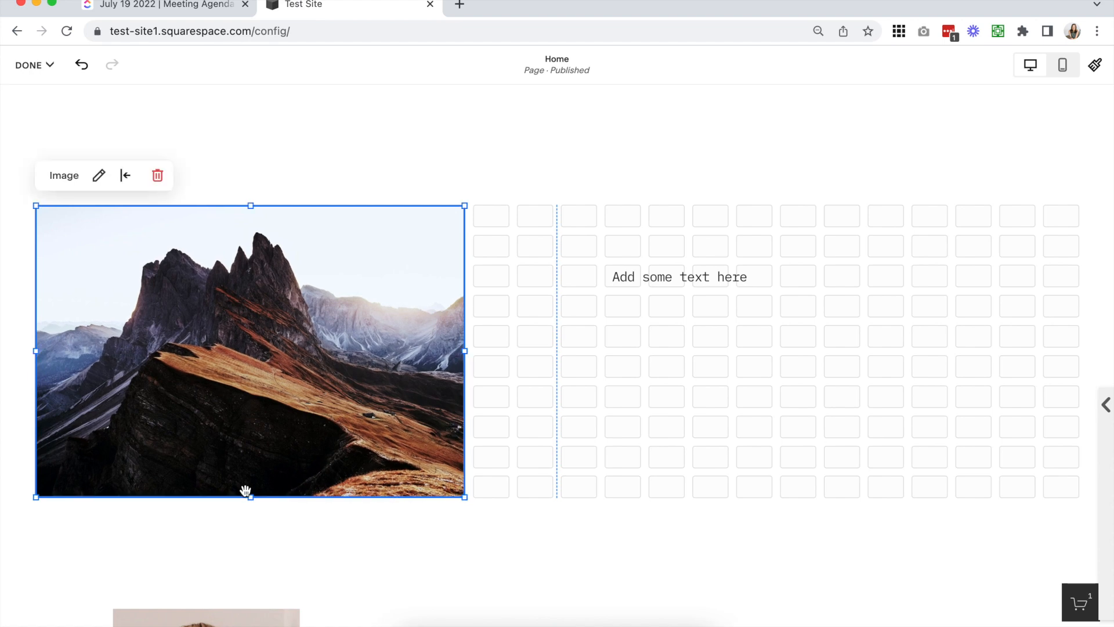
pyautogui.click(493, 236)
# Try the middle, bottom and top vertical alignments on the text block, and settle on middle
pyautogui.click(652, 280)
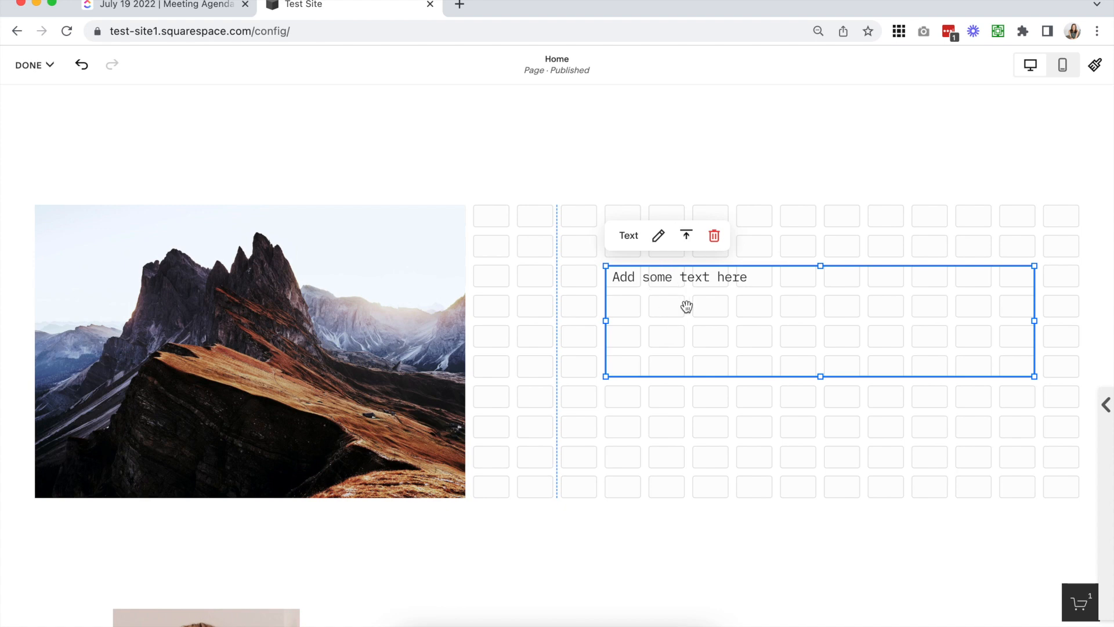
pyautogui.click(687, 235)
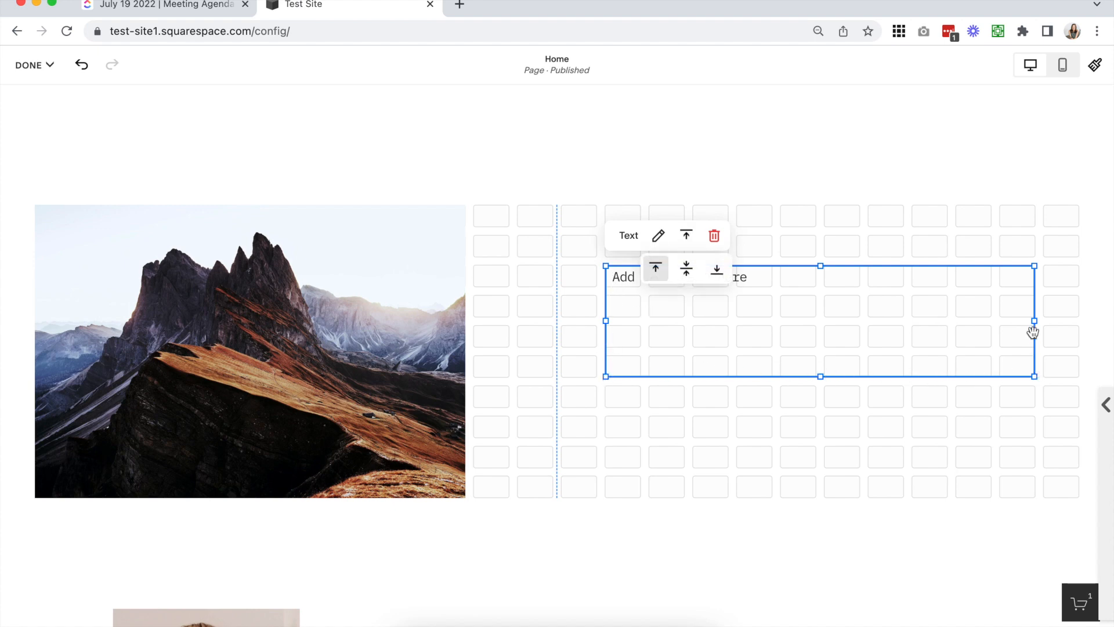
pyautogui.click(688, 270)
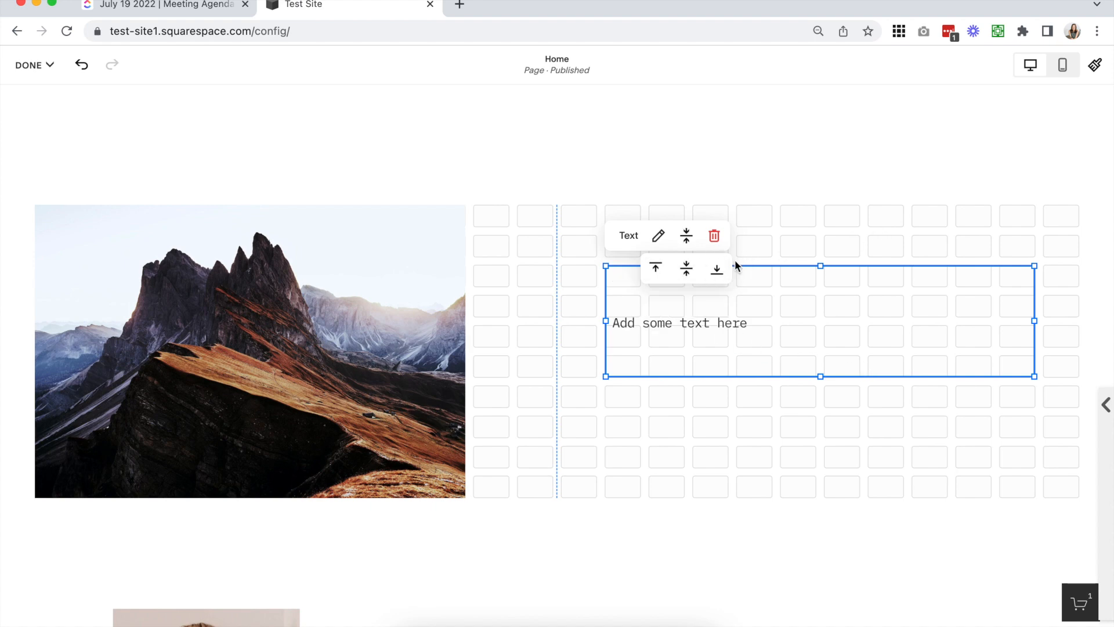
pyautogui.click(717, 270)
pyautogui.click(656, 268)
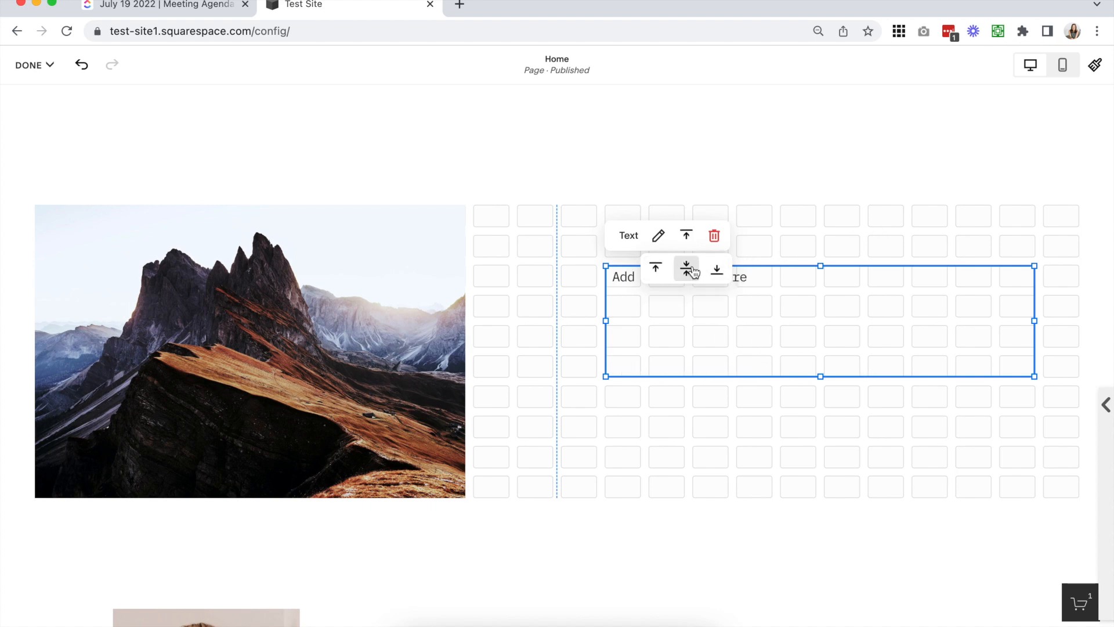
pyautogui.click(690, 270)
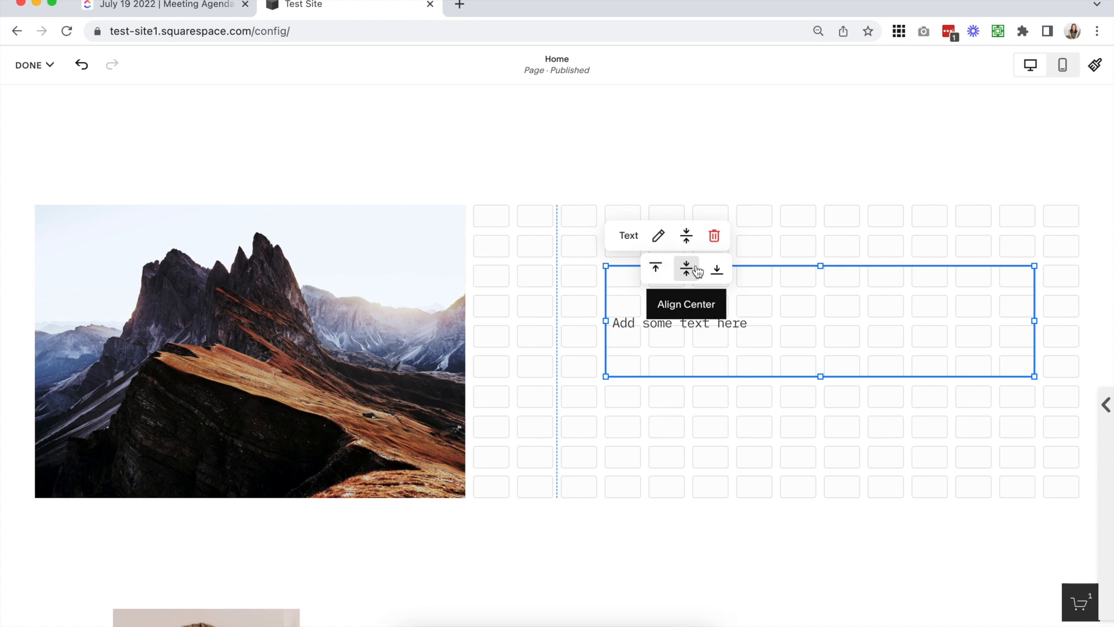
pyautogui.click(907, 232)
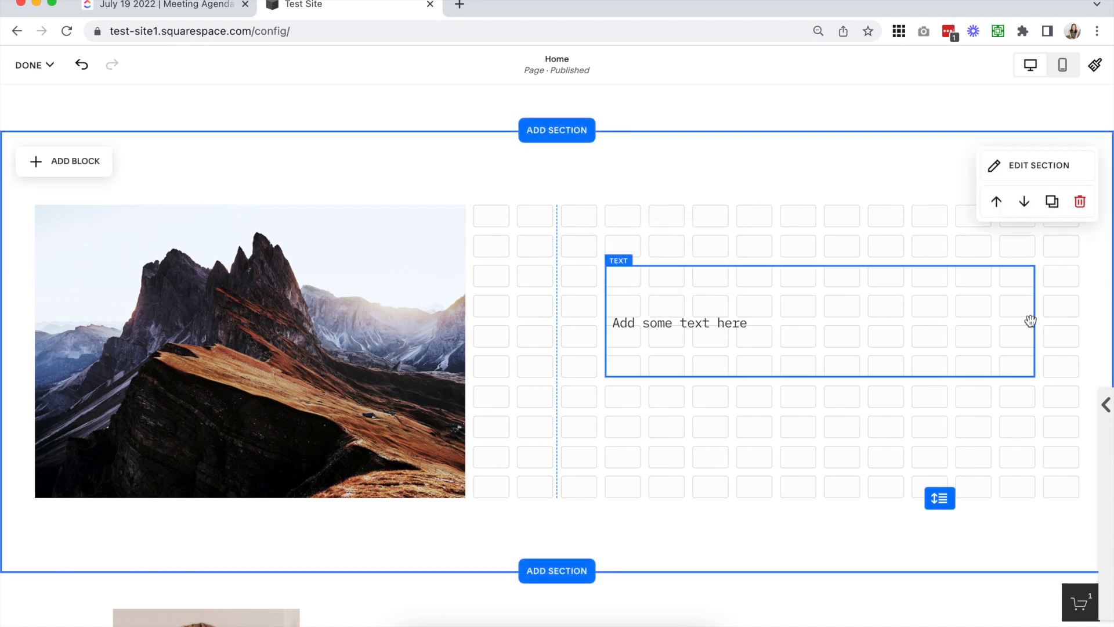
# Resize the text block to seven columns by six rows, with its top edge level with the image's top edge
pyautogui.moveTo(1032, 321); pyautogui.dragTo(815, 320)
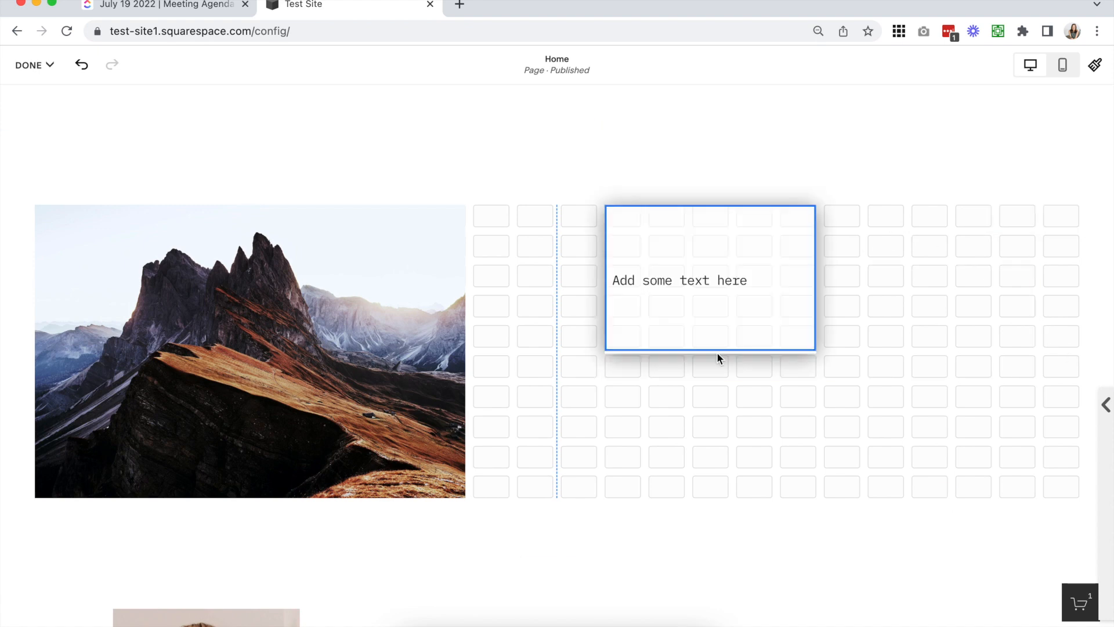
pyautogui.moveTo(718, 355); pyautogui.dragTo(714, 508)
pyautogui.moveTo(814, 350); pyautogui.dragTo(903, 348)
pyautogui.moveTo(752, 467); pyautogui.dragTo(753, 368)
pyautogui.click(739, 466)
pyautogui.click(699, 318)
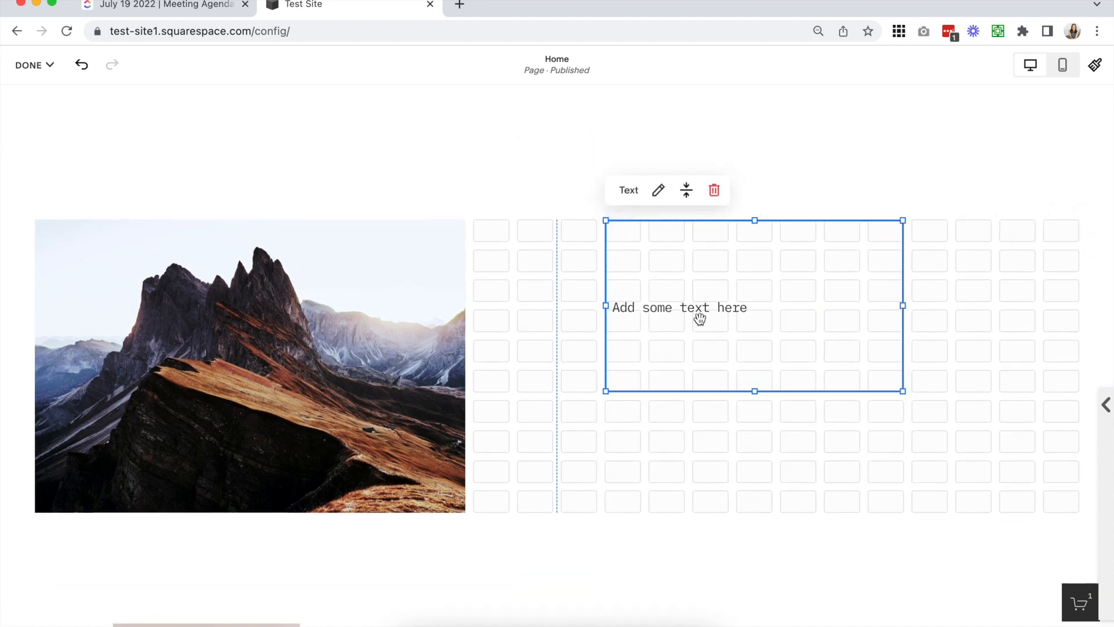
pyautogui.click(417, 322)
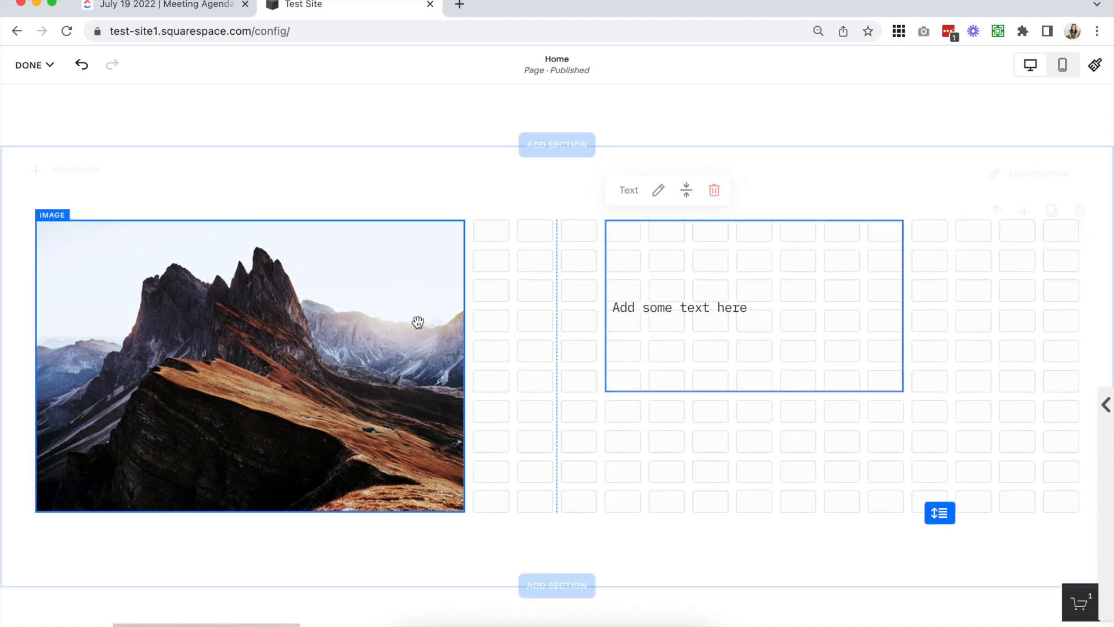
# Check the horizontal alignment options available for the image block
pyautogui.click(214, 271)
pyautogui.click(126, 189)
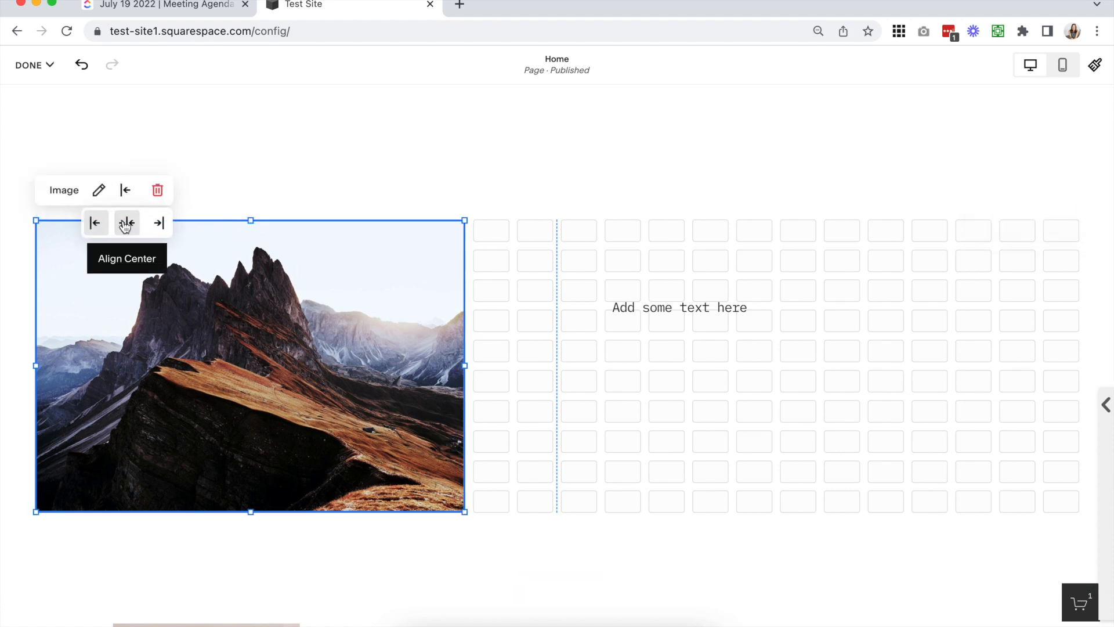
pyautogui.click(554, 413)
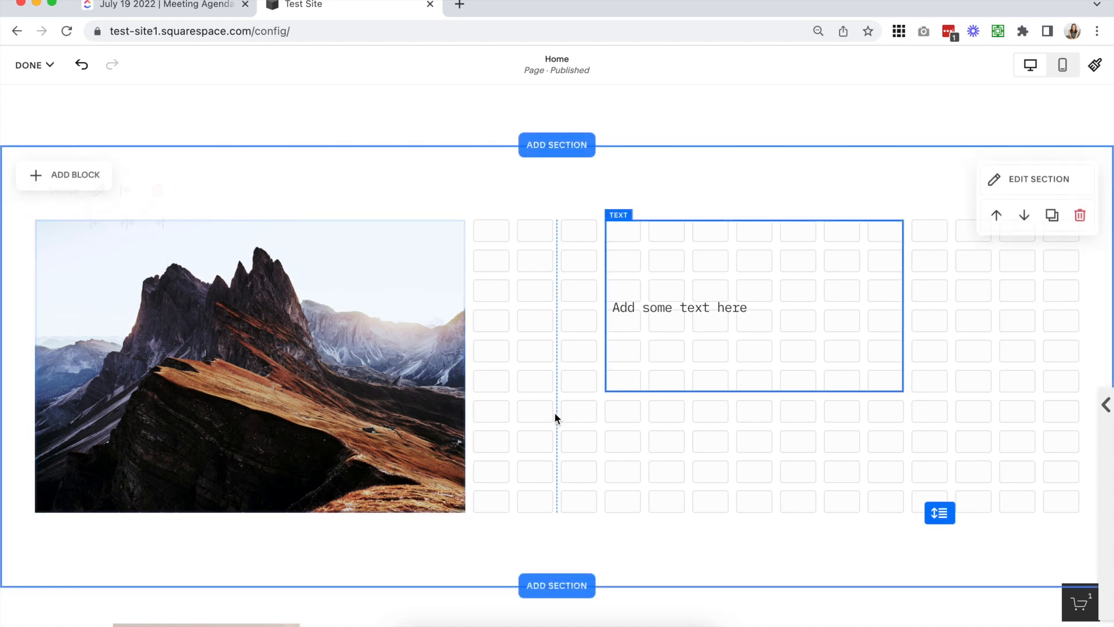
pyautogui.click(783, 368)
pyautogui.moveTo(763, 391)
pyautogui.mouseDown()
pyautogui.moveTo(776, 498)
pyautogui.moveTo(785, 396)
pyautogui.mouseUp()
pyautogui.moveTo(907, 307); pyautogui.dragTo(893, 294)
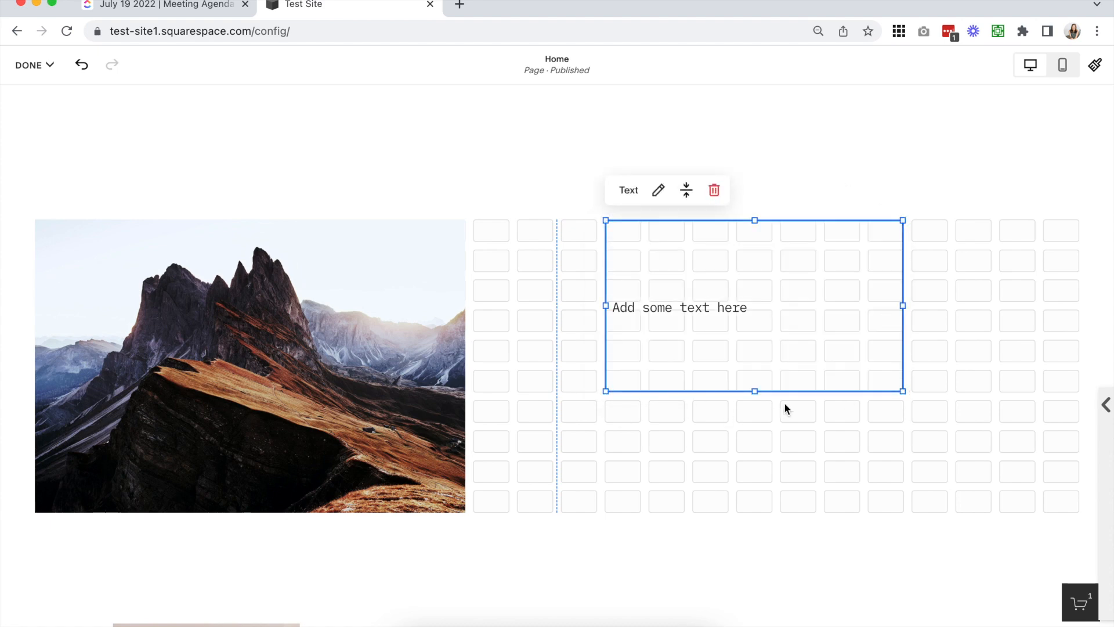
pyautogui.moveTo(755, 393)
pyautogui.mouseDown()
pyautogui.moveTo(759, 518)
pyautogui.moveTo(756, 385)
pyautogui.mouseUp()
pyautogui.tripleClick(703, 302)
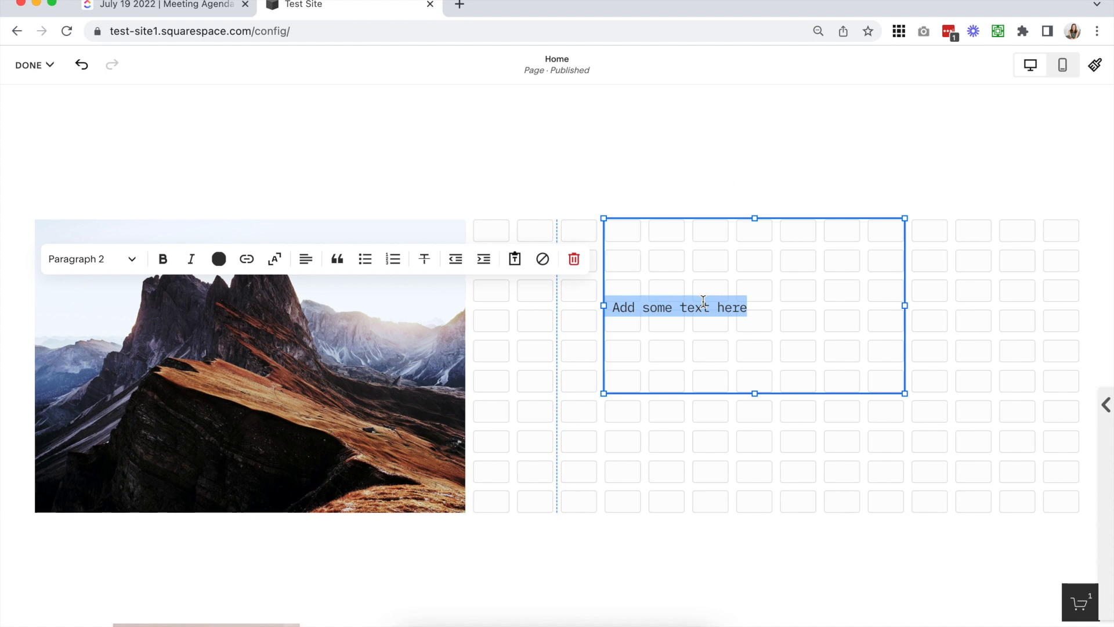
pyautogui.click(974, 271)
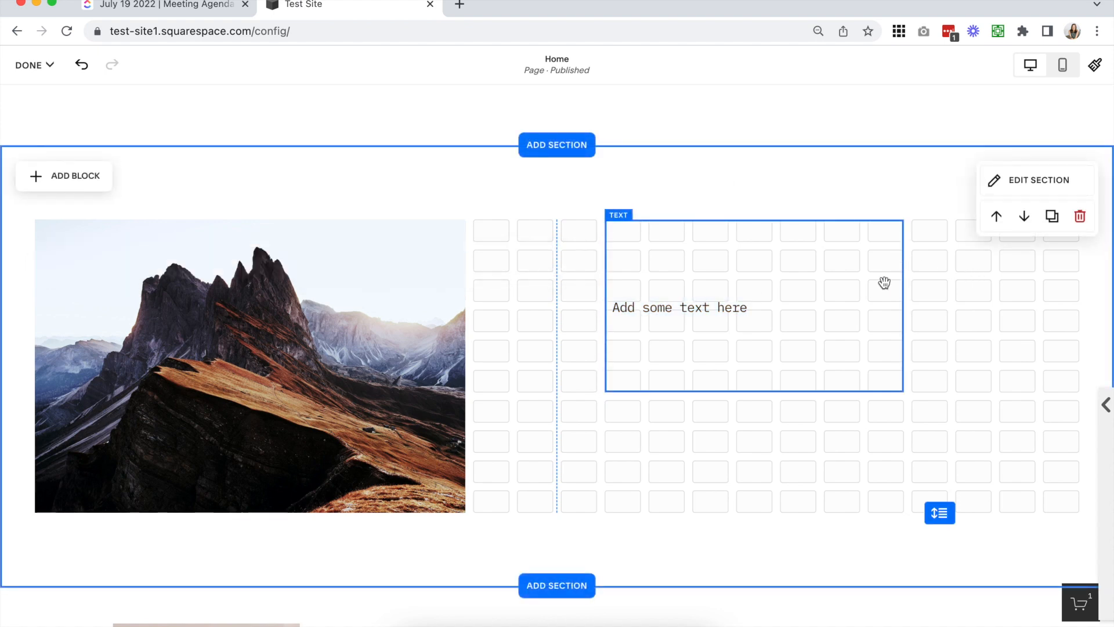
# Extend the text block to eight rows tall and shift its left edge two grid columns to the right
pyautogui.moveTo(754, 388); pyautogui.dragTo(754, 452)
pyautogui.moveTo(607, 344); pyautogui.dragTo(693, 335)
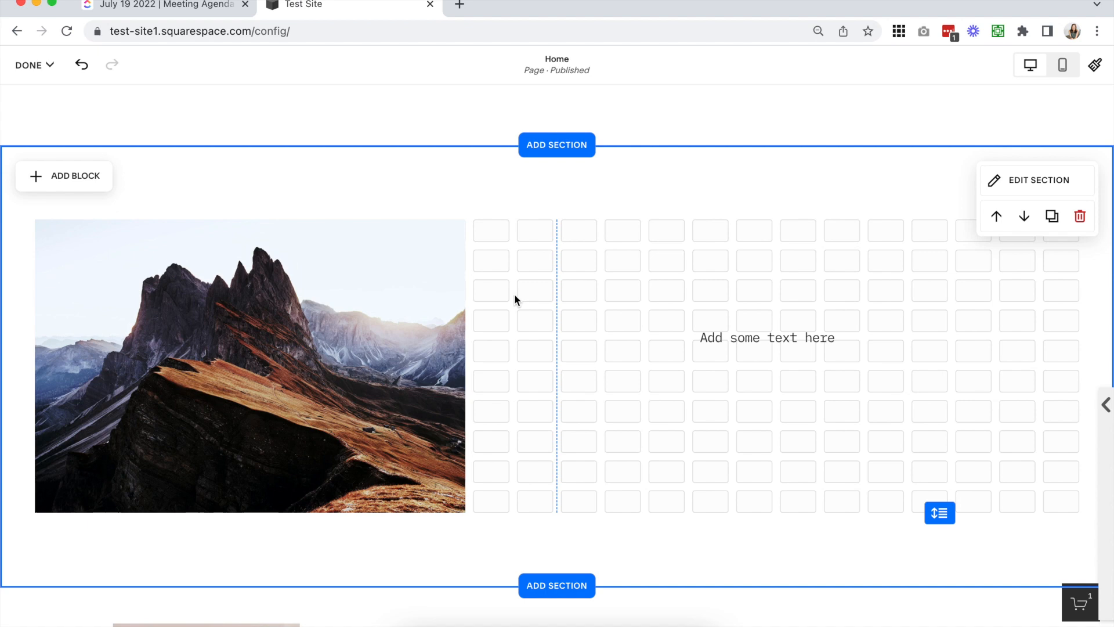
# Compare the Fit and Fill design options on the image, and settle on Fit
pyautogui.click(454, 326)
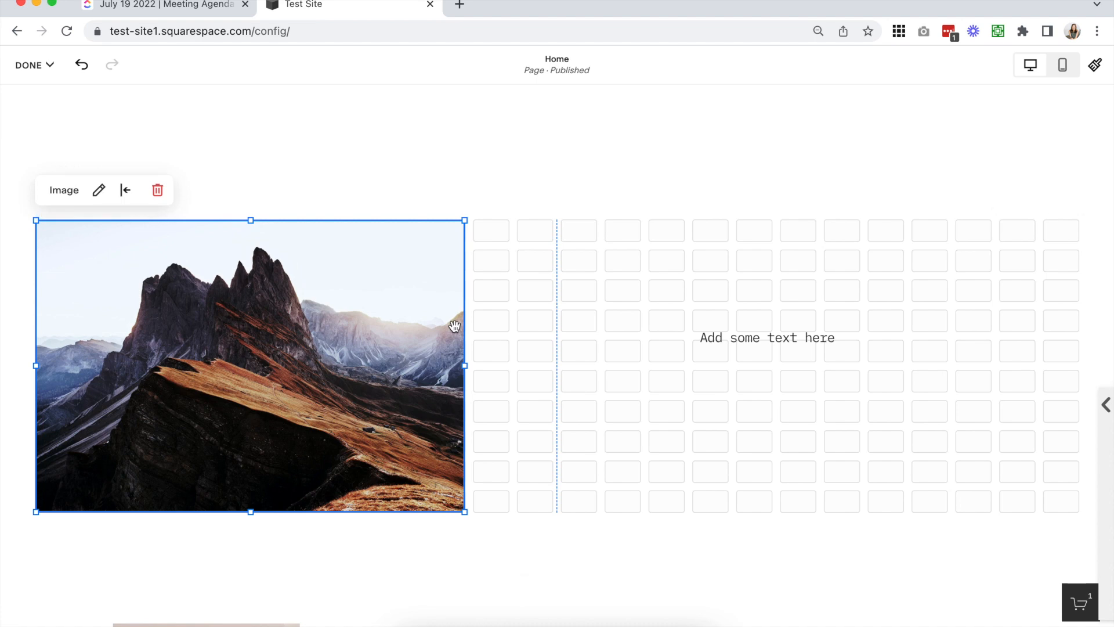
pyautogui.click(99, 192)
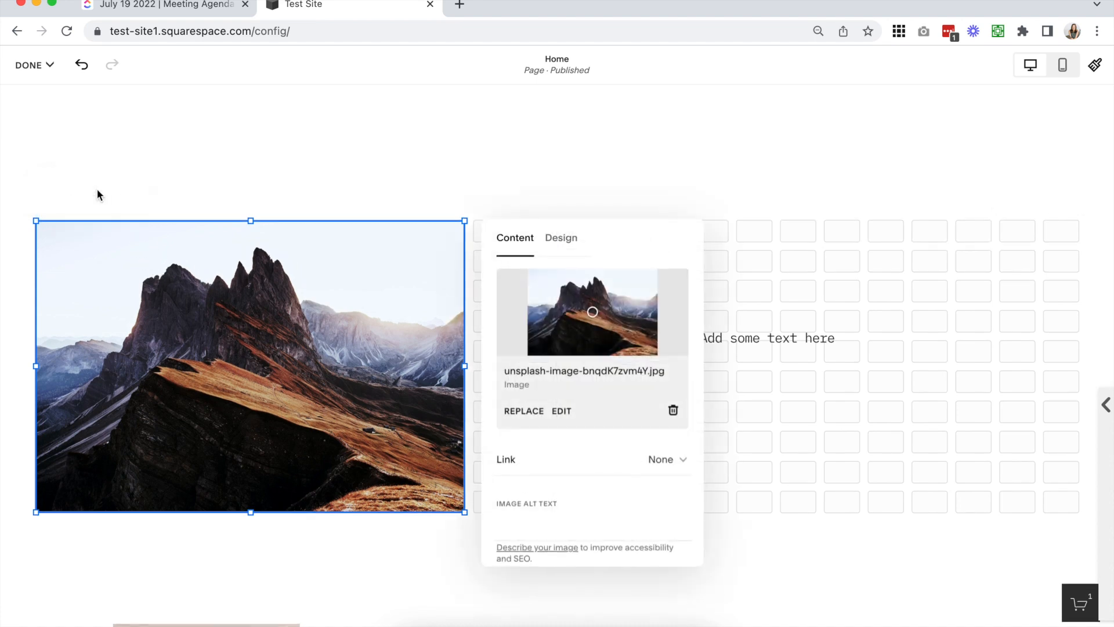
pyautogui.click(561, 238)
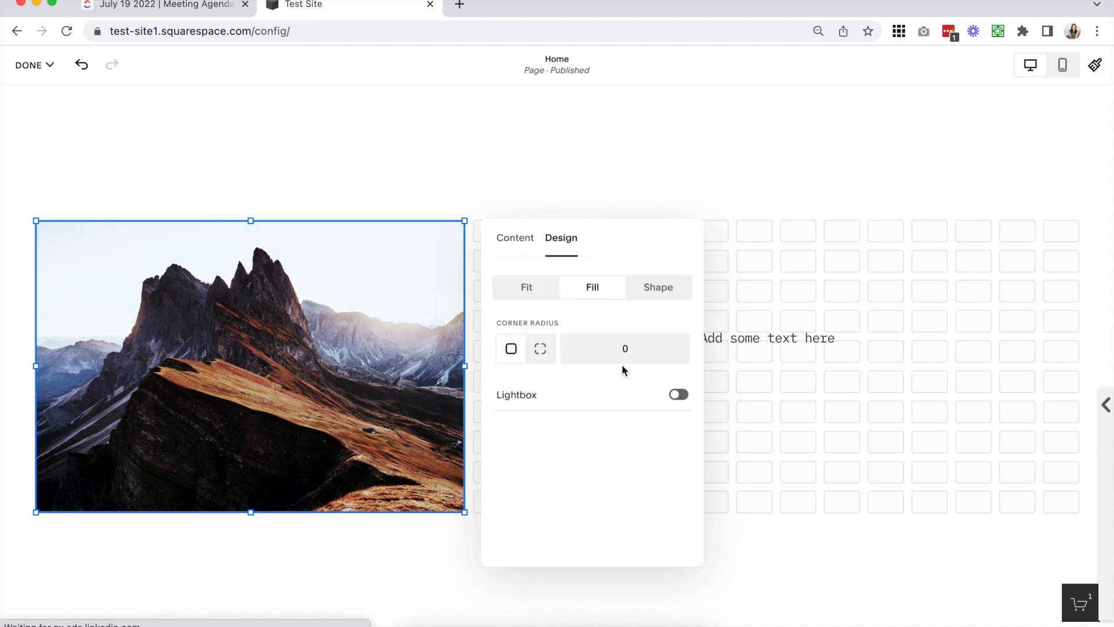
pyautogui.click(530, 289)
pyautogui.click(581, 290)
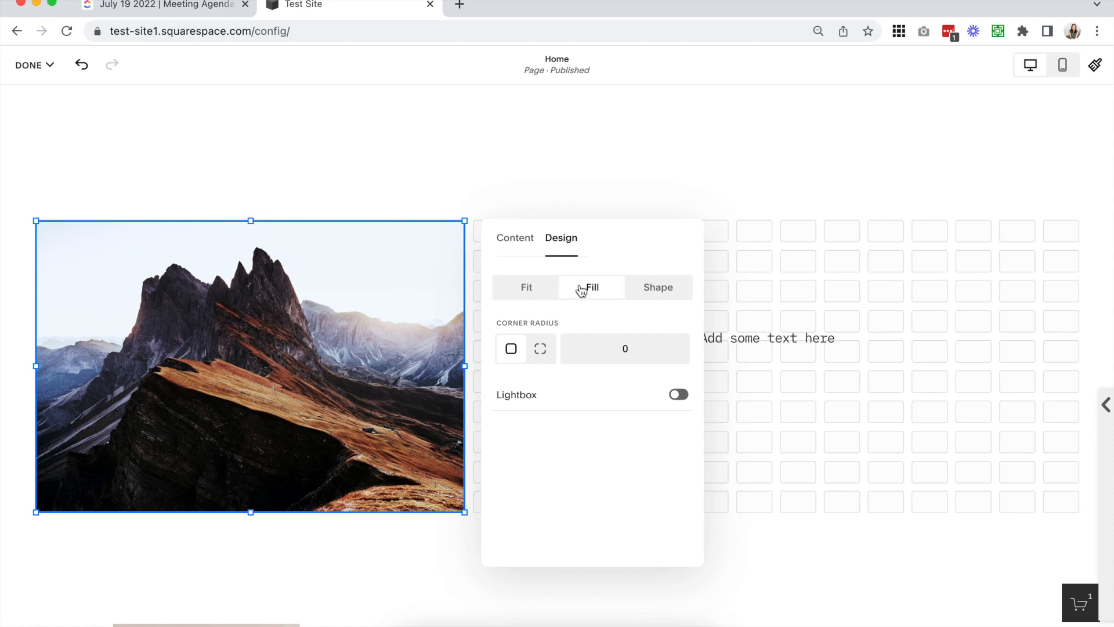
pyautogui.click(526, 289)
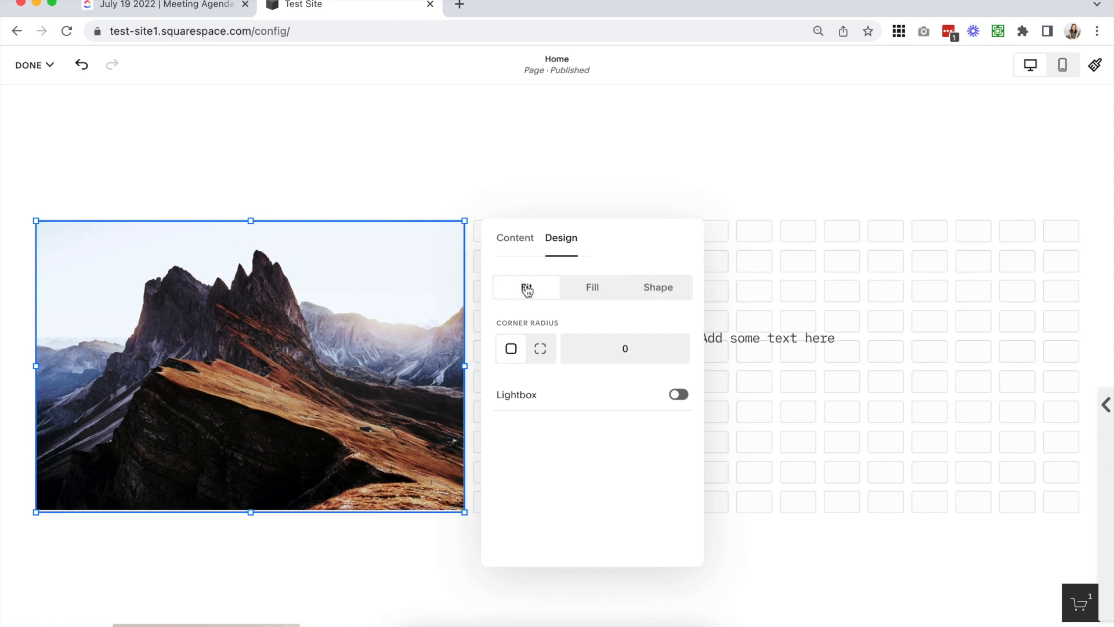
pyautogui.click(518, 244)
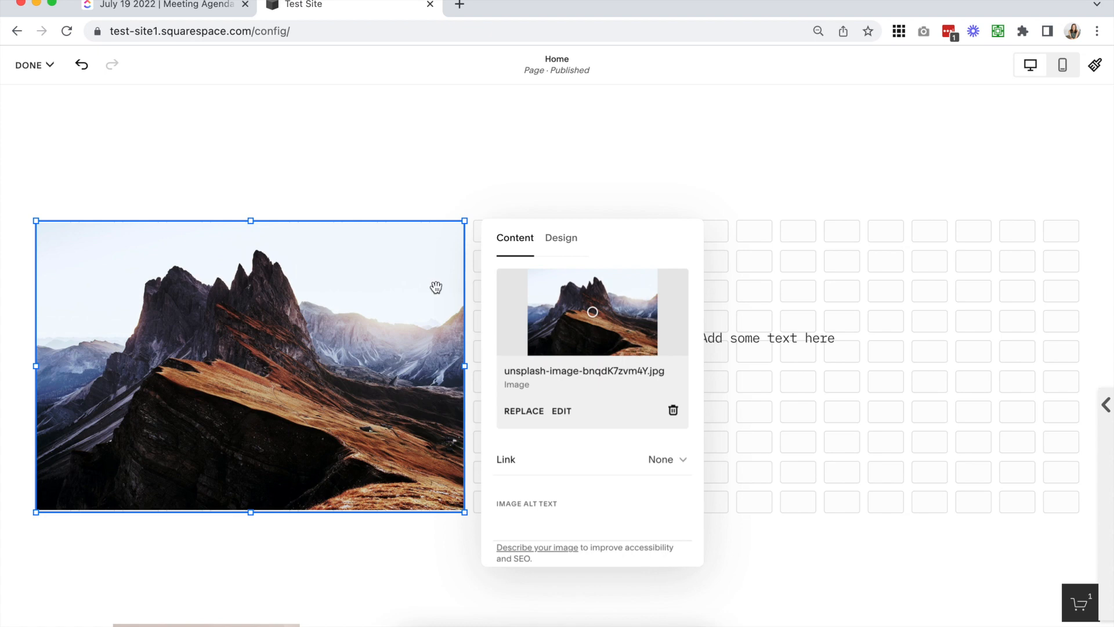
pyautogui.scroll(1, 342, 377)
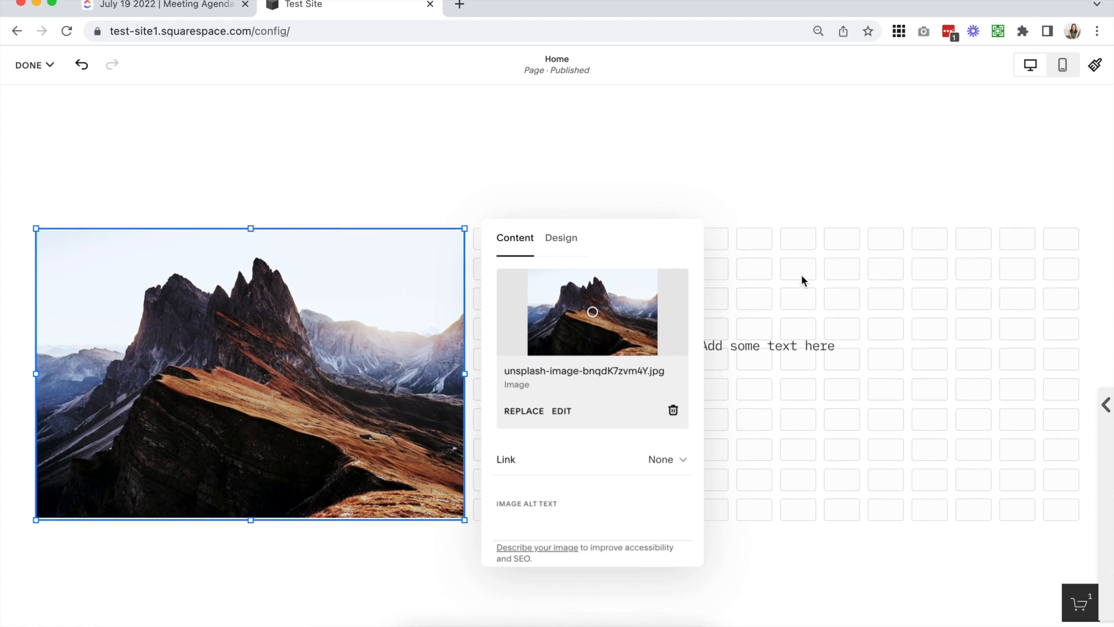
pyautogui.click(332, 415)
# Resize the fitted image block to nine columns wide and fifteen rows tall
pyautogui.scroll(-2, 331, 409)
pyautogui.click(311, 383)
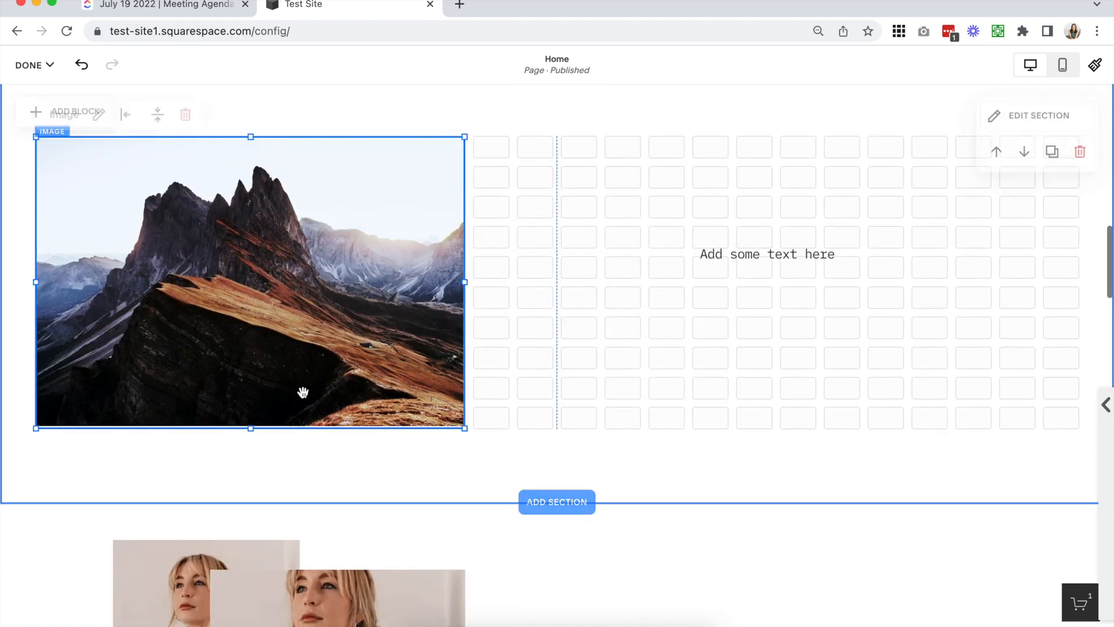
pyautogui.moveTo(247, 429); pyautogui.dragTo(252, 537)
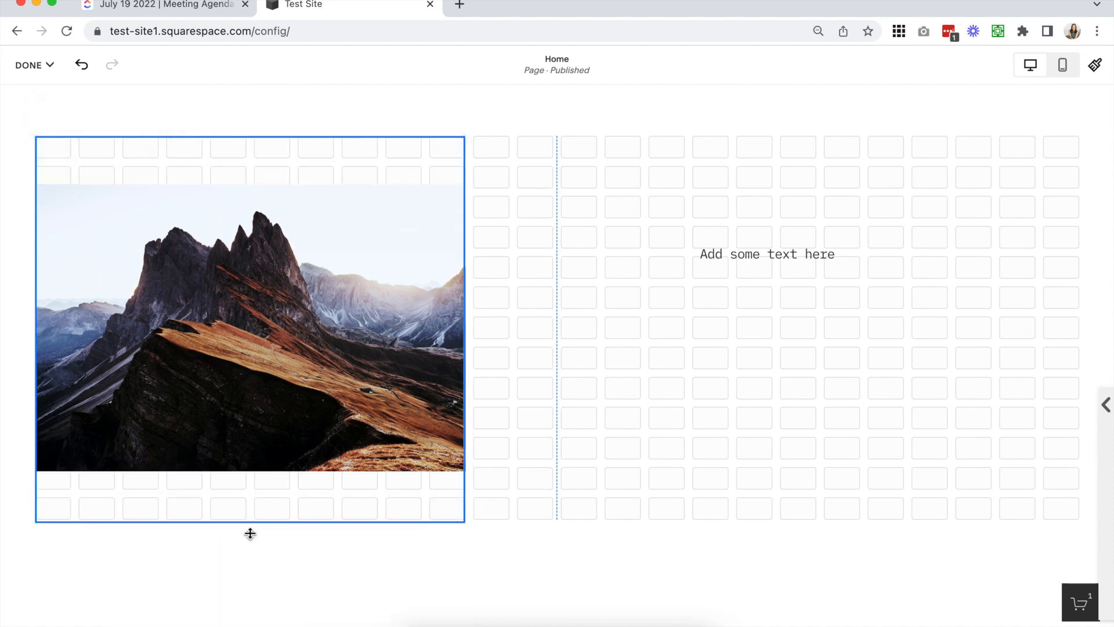
pyautogui.moveTo(465, 323); pyautogui.dragTo(435, 329)
pyautogui.moveTo(227, 519); pyautogui.dragTo(234, 574)
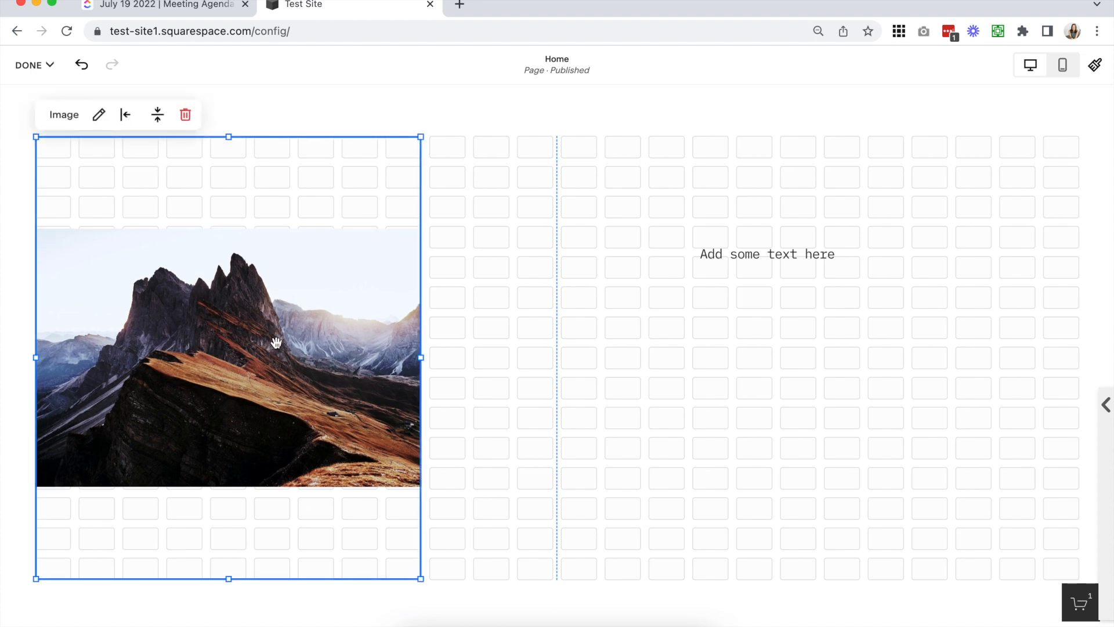
# Try the horizontal and vertical alignments on the fitted image, ending with left and middle
pyautogui.click(128, 116)
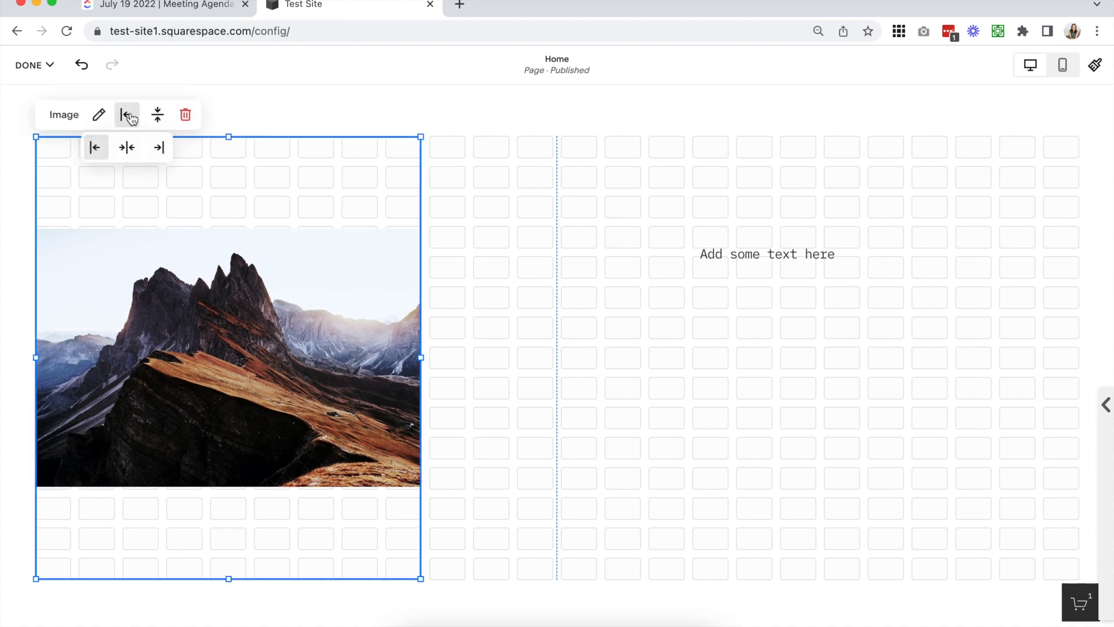
pyautogui.click(129, 149)
pyautogui.click(158, 149)
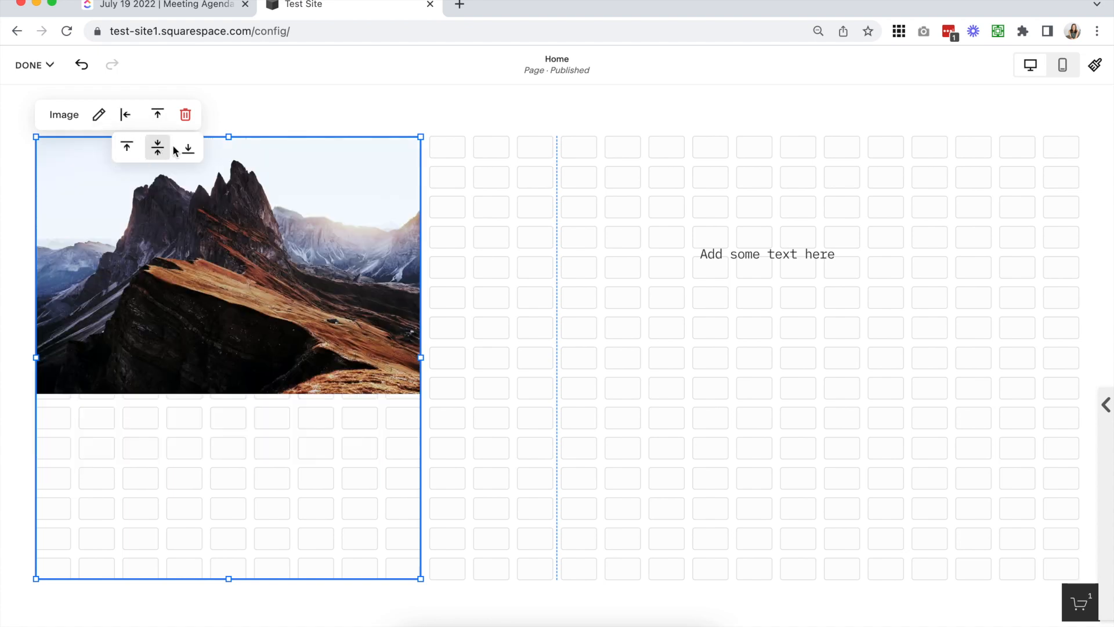
pyautogui.click(186, 149)
pyautogui.click(157, 147)
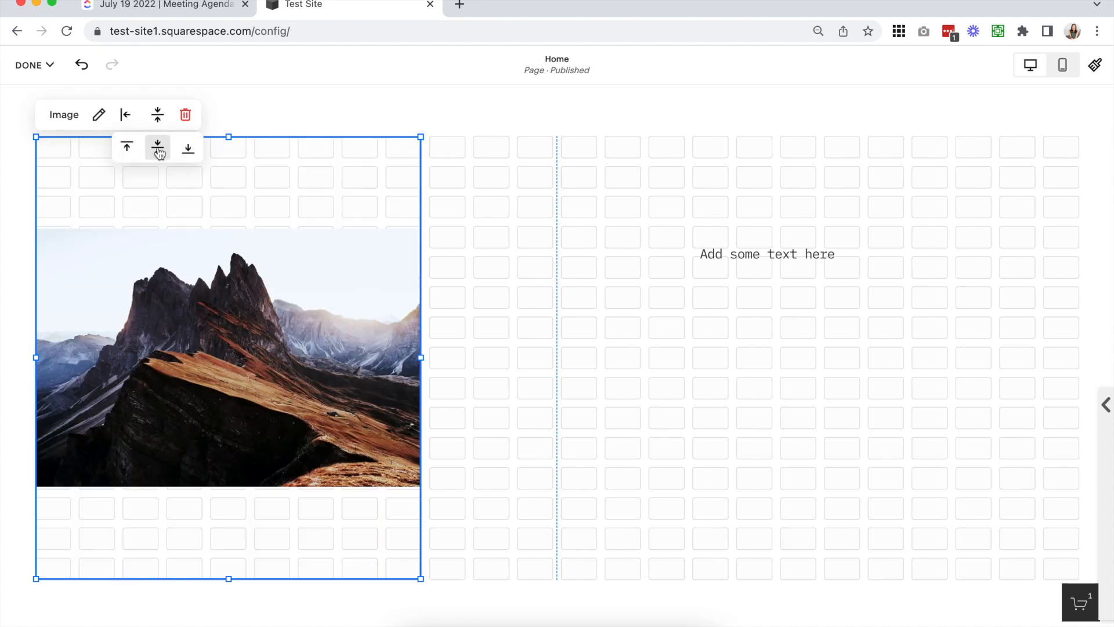
# Resize the image block to fourteen columns wide and nine rows tall
pyautogui.click(440, 331)
pyautogui.click(422, 358)
pyautogui.moveTo(421, 357); pyautogui.dragTo(638, 348)
pyautogui.moveTo(338, 577); pyautogui.dragTo(339, 389)
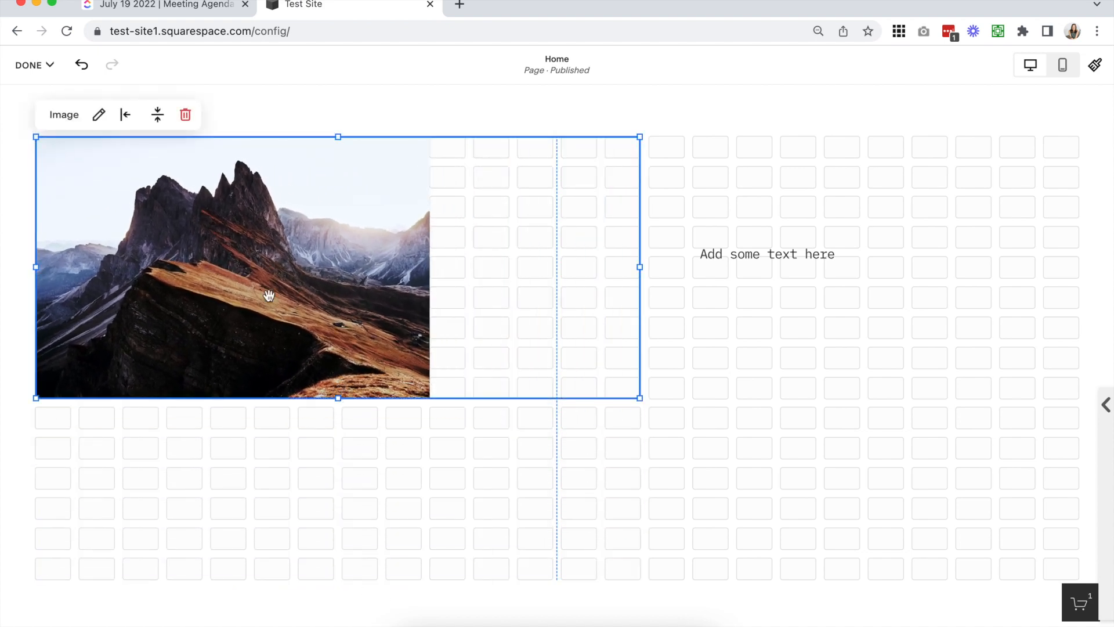
# Try the center, right and left horizontal alignments on the image, and settle on center
pyautogui.click(125, 114)
pyautogui.click(129, 147)
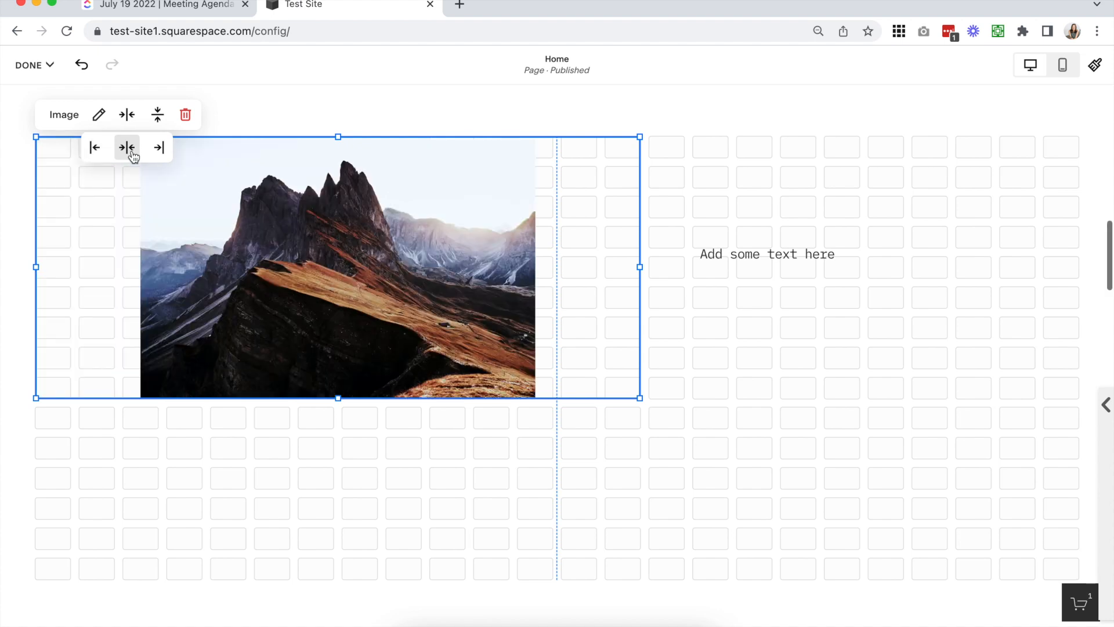
pyautogui.click(159, 148)
pyautogui.click(95, 147)
# Resize the image block to ten columns by fifteen rows and set the image to Fill
pyautogui.moveTo(640, 398); pyautogui.dragTo(426, 565)
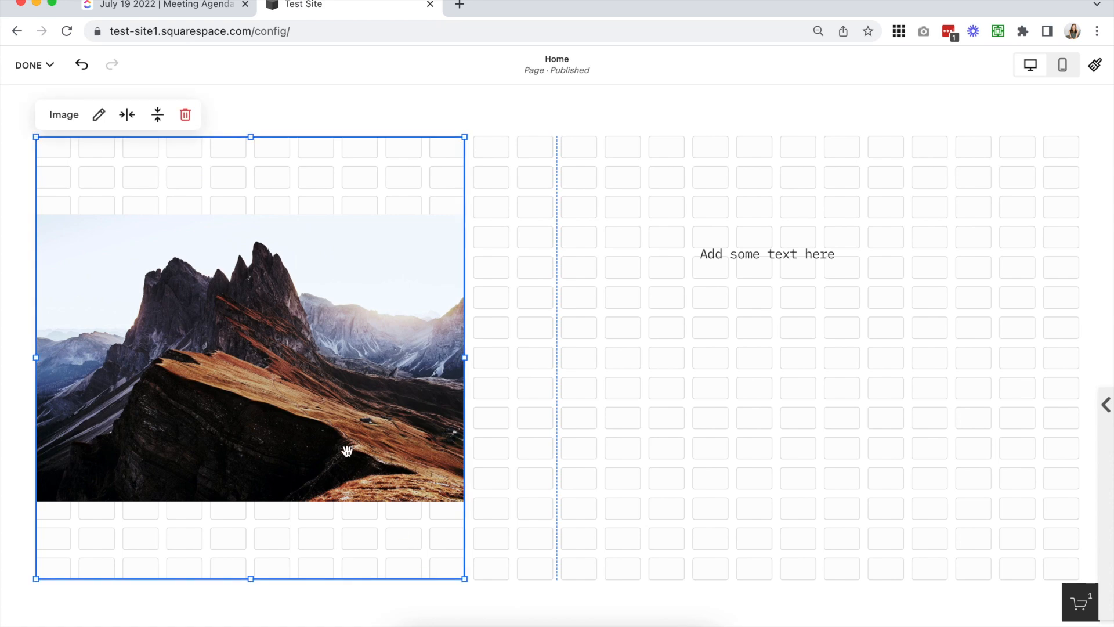
pyautogui.click(99, 114)
pyautogui.click(551, 155)
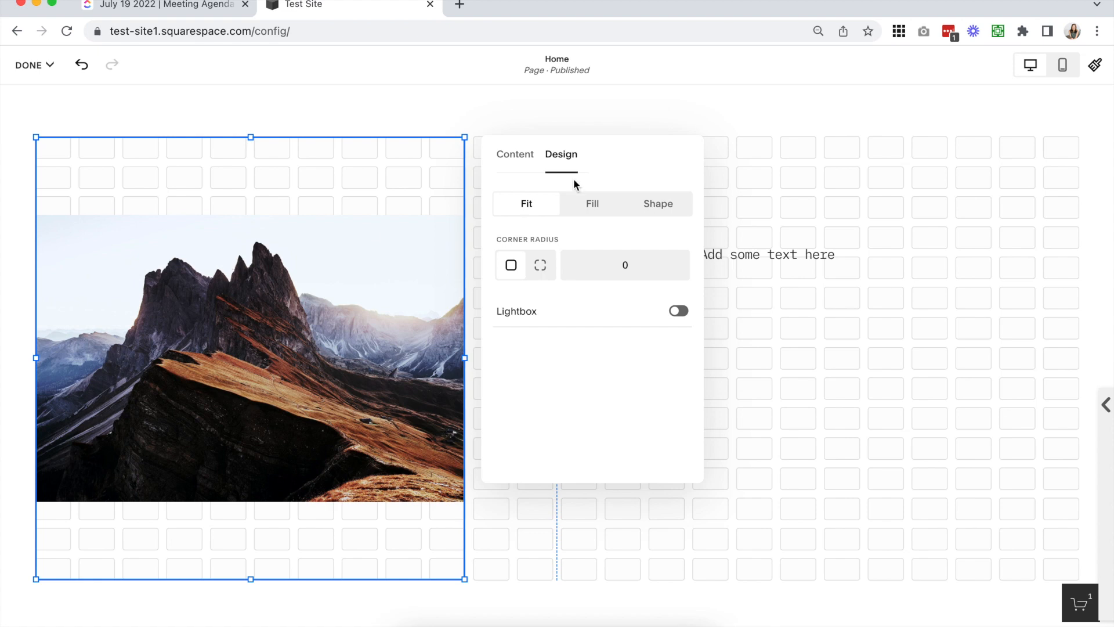
pyautogui.click(591, 215)
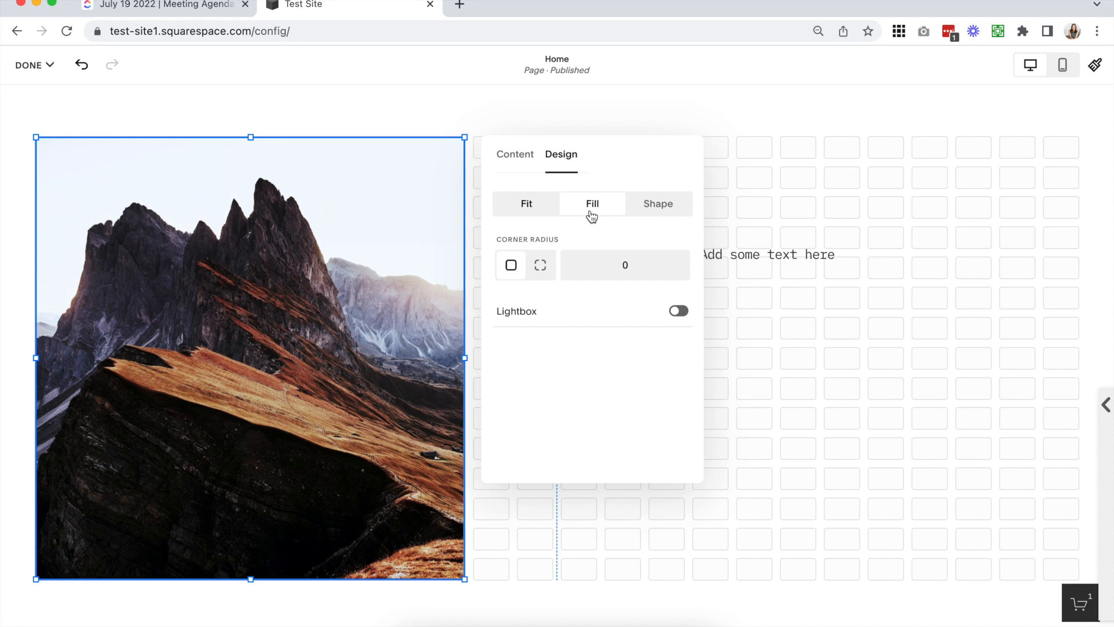
pyautogui.click(473, 582)
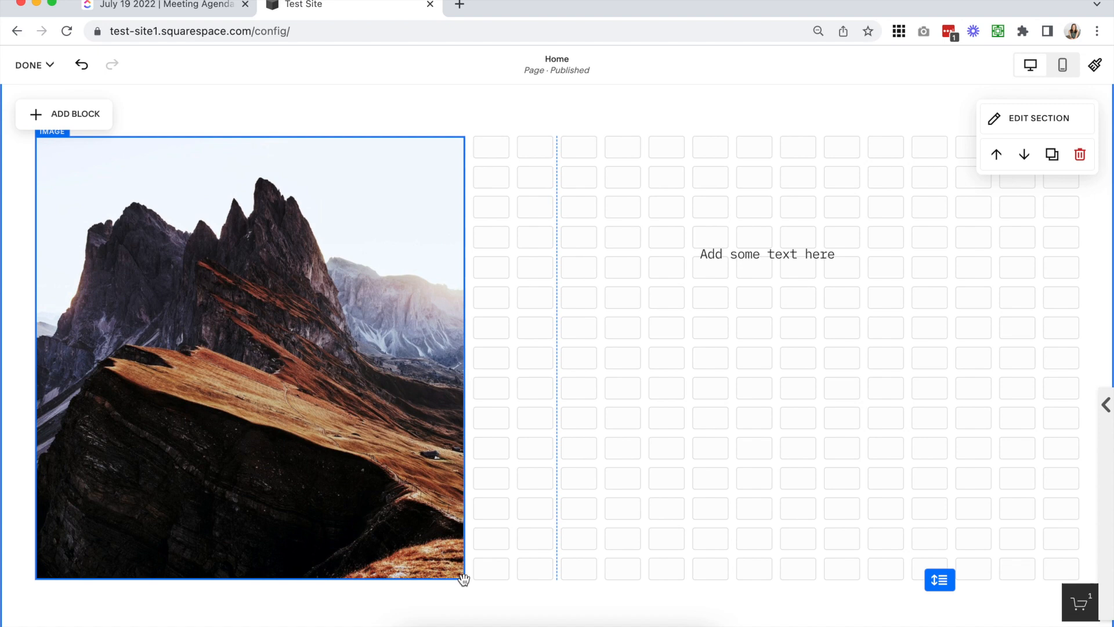
# Try several narrower, shorter and wider sizes for the filled image, ending at eight columns wide and fifteen rows tall
pyautogui.click(464, 579)
pyautogui.moveTo(467, 581); pyautogui.dragTo(464, 398)
pyautogui.moveTo(469, 269); pyautogui.dragTo(291, 267)
pyautogui.moveTo(158, 399); pyautogui.dragTo(163, 578)
pyautogui.moveTo(291, 351); pyautogui.dragTo(546, 350)
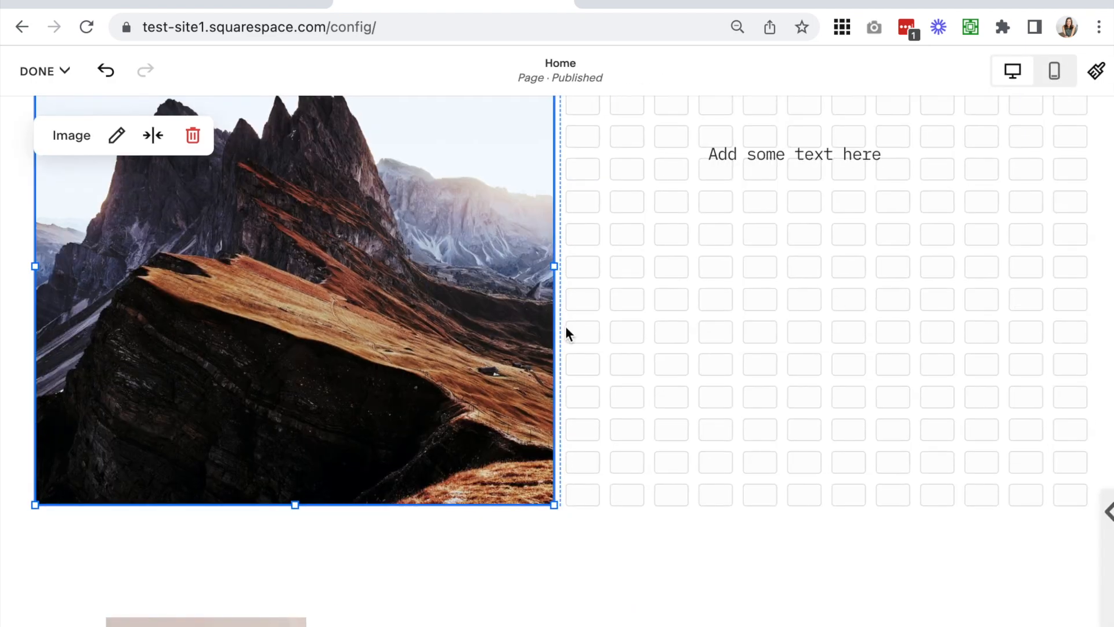
pyautogui.scroll(3, 566, 325)
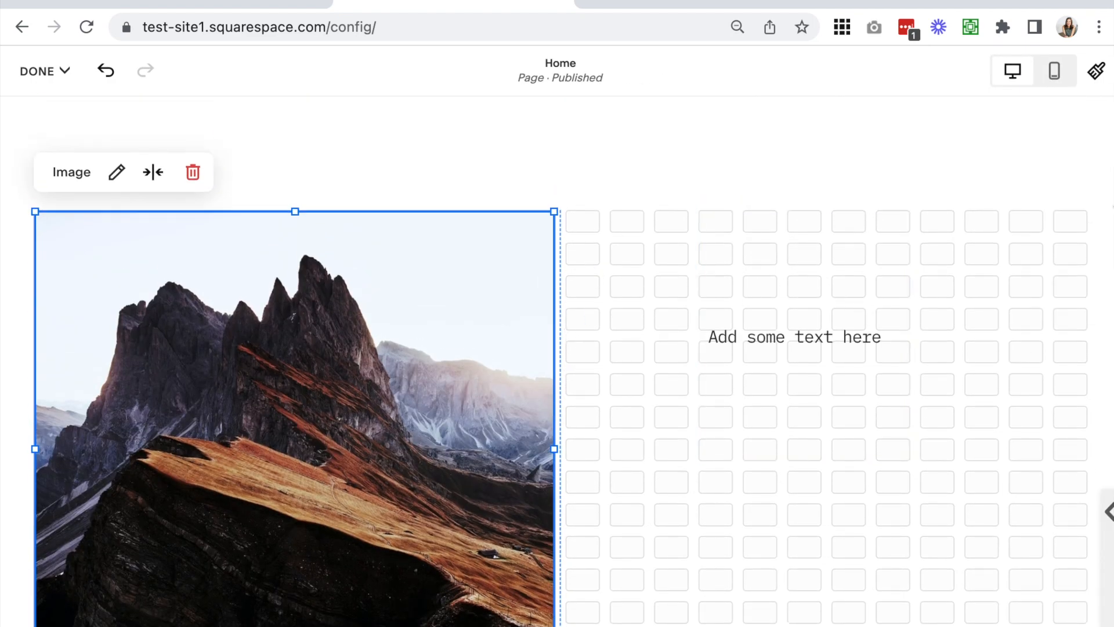
pyautogui.moveTo(1110, 331); pyautogui.dragTo(1113, 331)
pyautogui.scroll(-3, 718, 407)
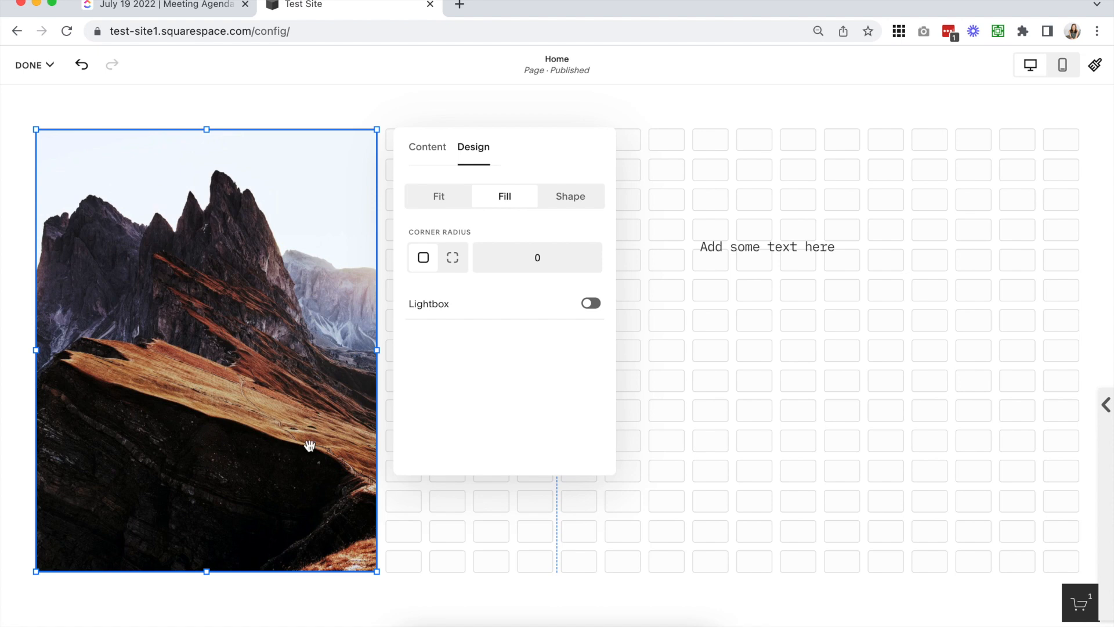
pyautogui.click(521, 548)
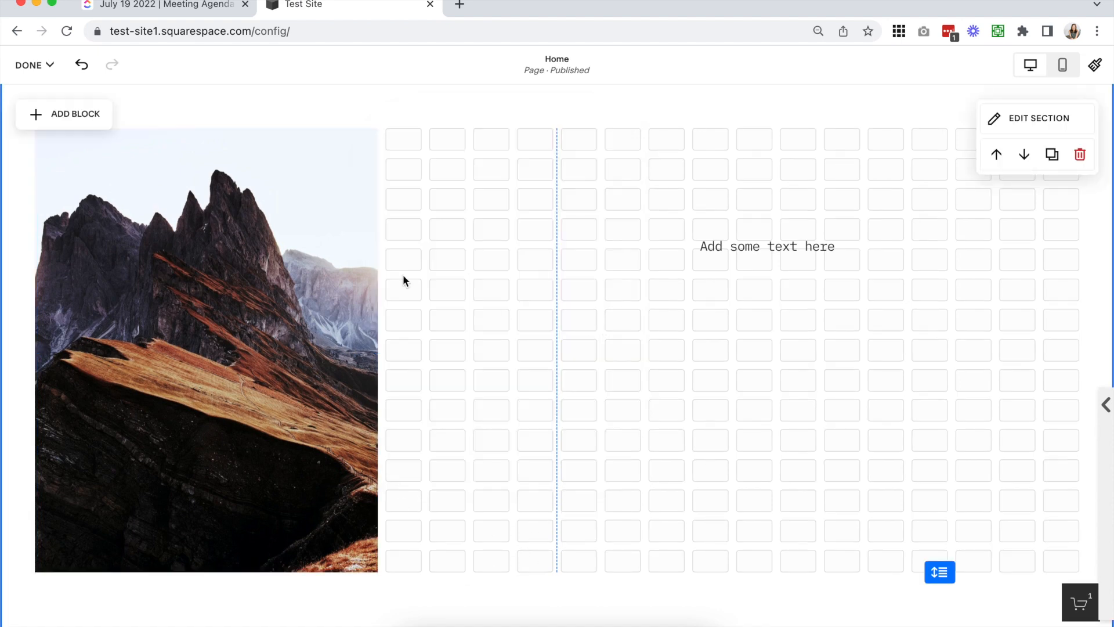
# Add a button block to the upgraded section
pyautogui.scroll(1, 199, 178)
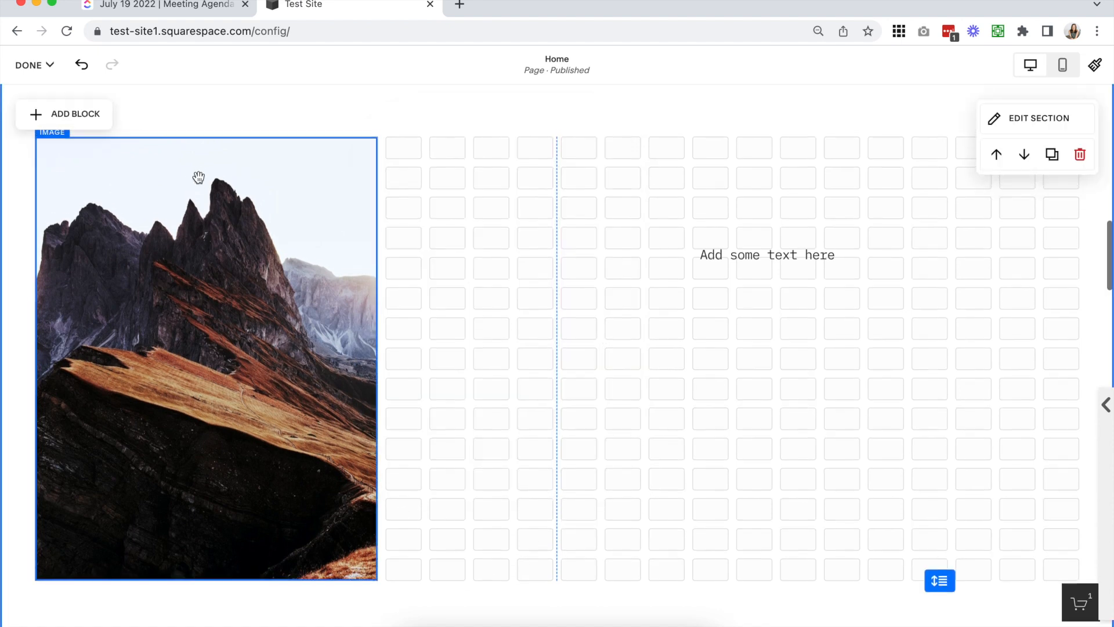
pyautogui.click(62, 115)
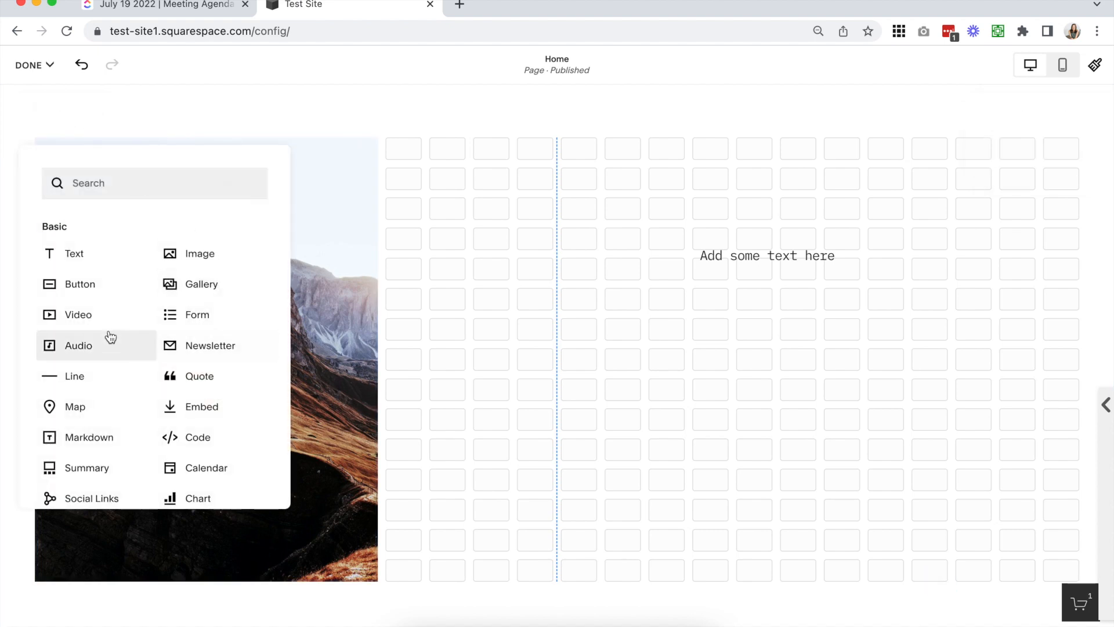
pyautogui.click(81, 284)
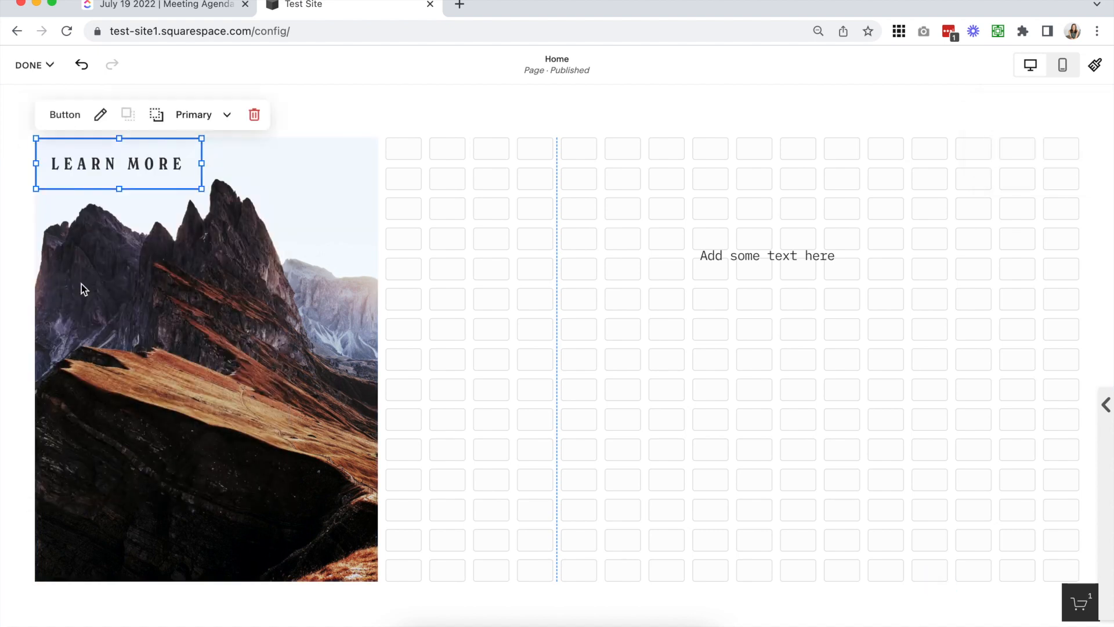
# Place the button beneath the text, starting just past the grid's center line, and raise the text by two grid rows
pyautogui.click(446, 285)
pyautogui.moveTo(181, 176); pyautogui.dragTo(714, 434)
pyautogui.click(731, 314)
pyautogui.moveTo(666, 434); pyautogui.dragTo(685, 348)
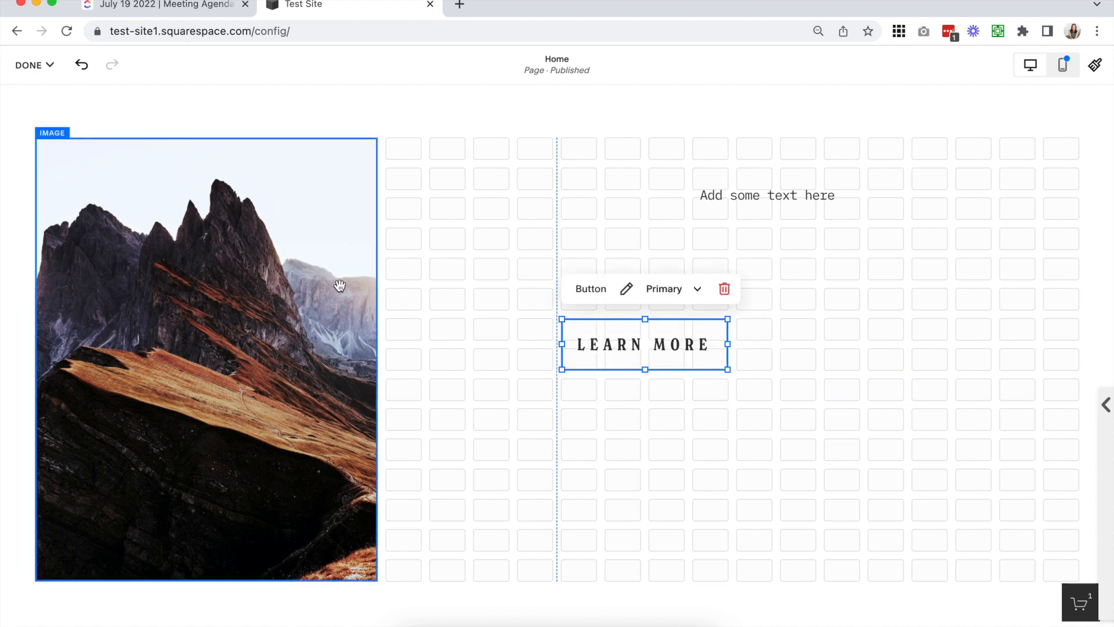
# Add a second button block and place it directly beneath the existing button, aligned with it
pyautogui.click(30, 65)
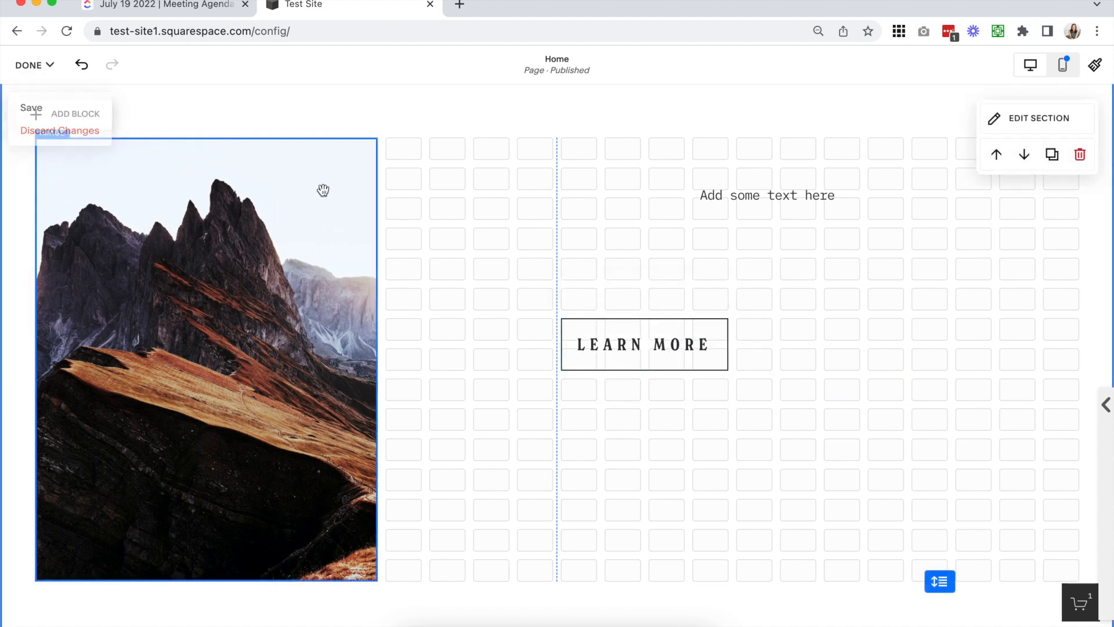
pyautogui.click(88, 116)
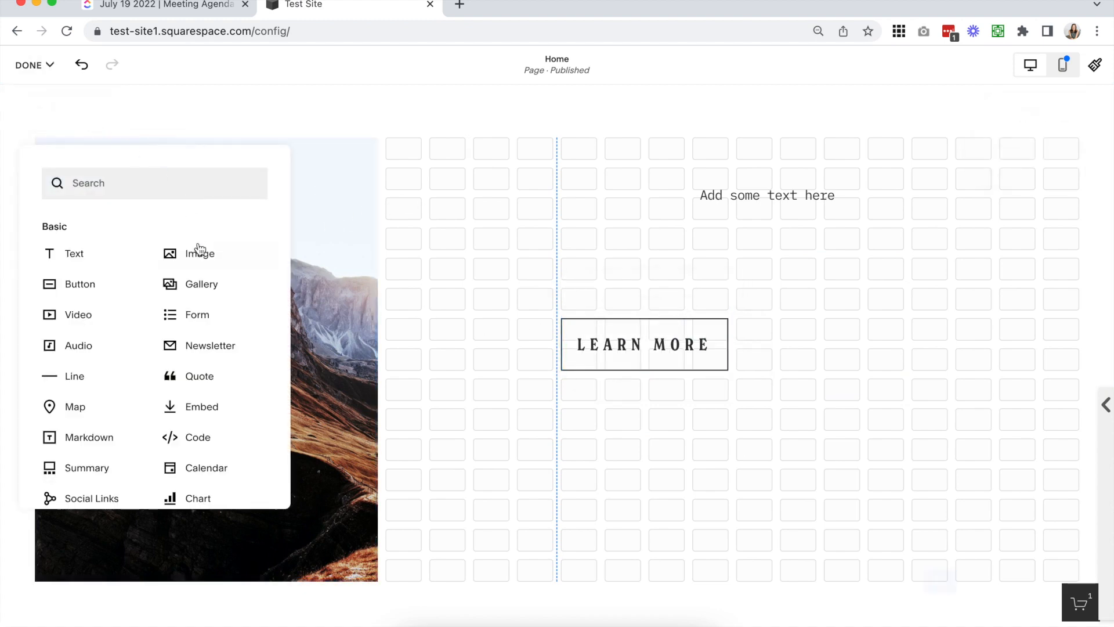
pyautogui.click(71, 286)
pyautogui.moveTo(144, 157); pyautogui.dragTo(667, 406)
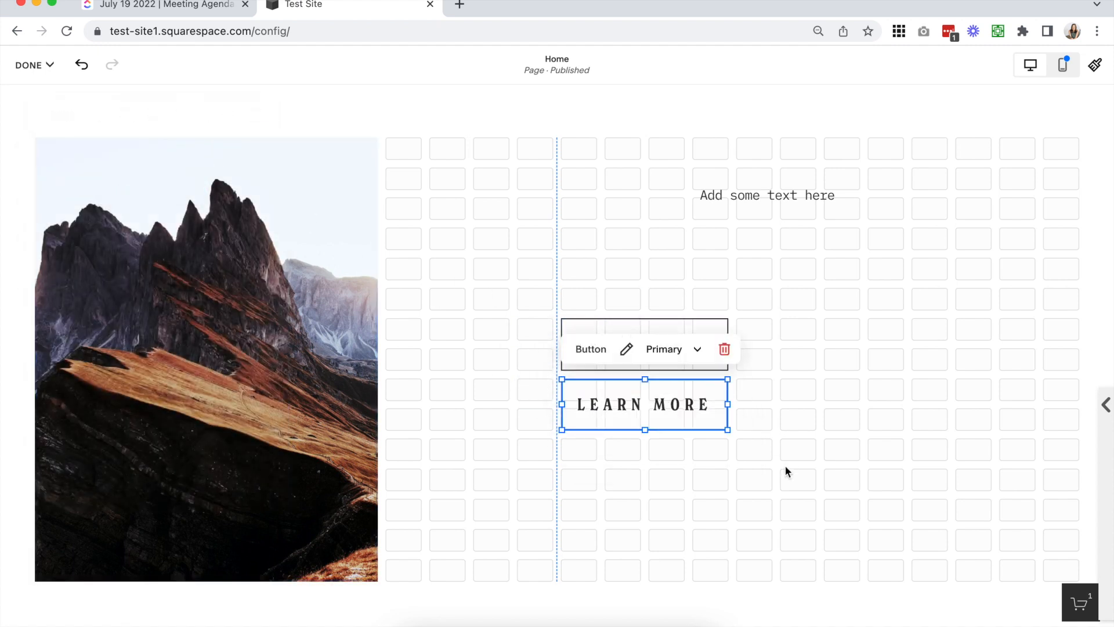
pyautogui.moveTo(578, 283); pyautogui.dragTo(553, 268)
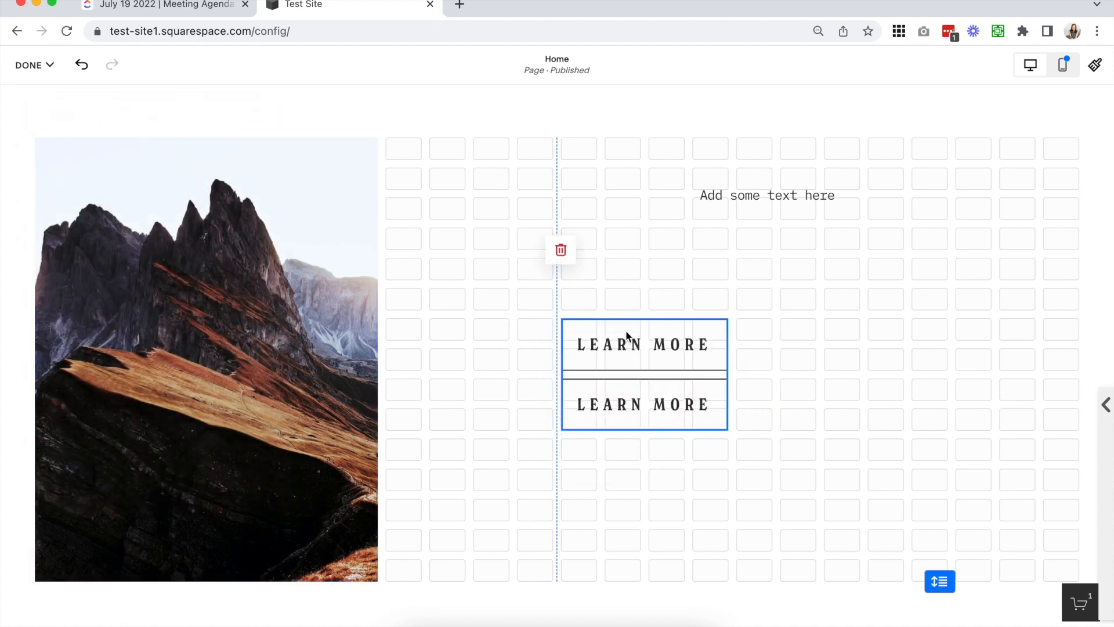
pyautogui.click(827, 358)
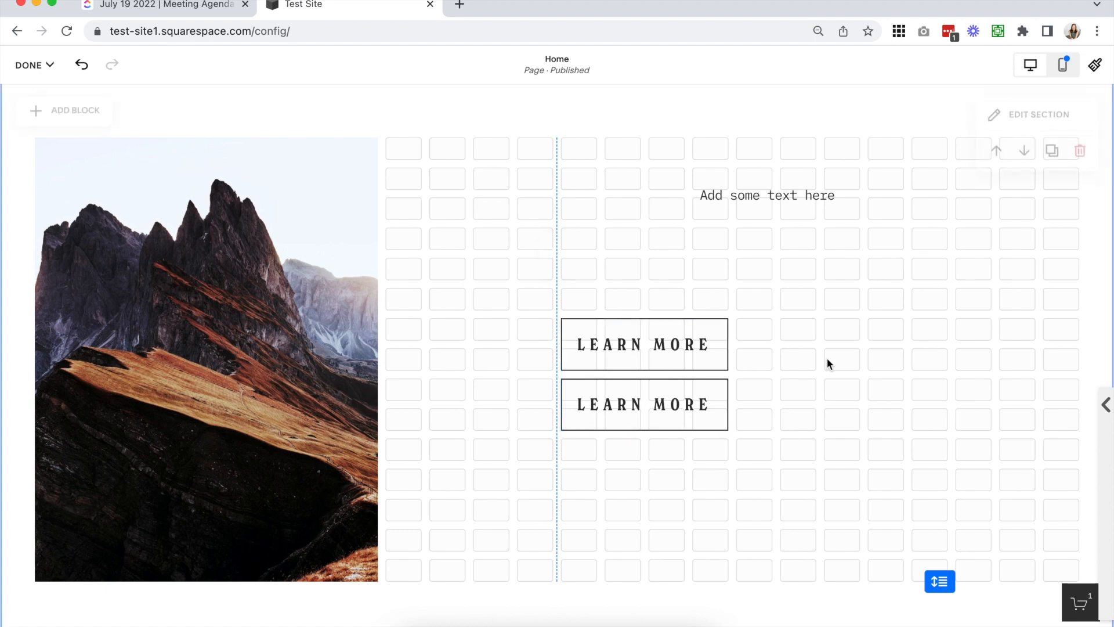
# Set the upper button's design to Fit instead of Fill
pyautogui.click(652, 335)
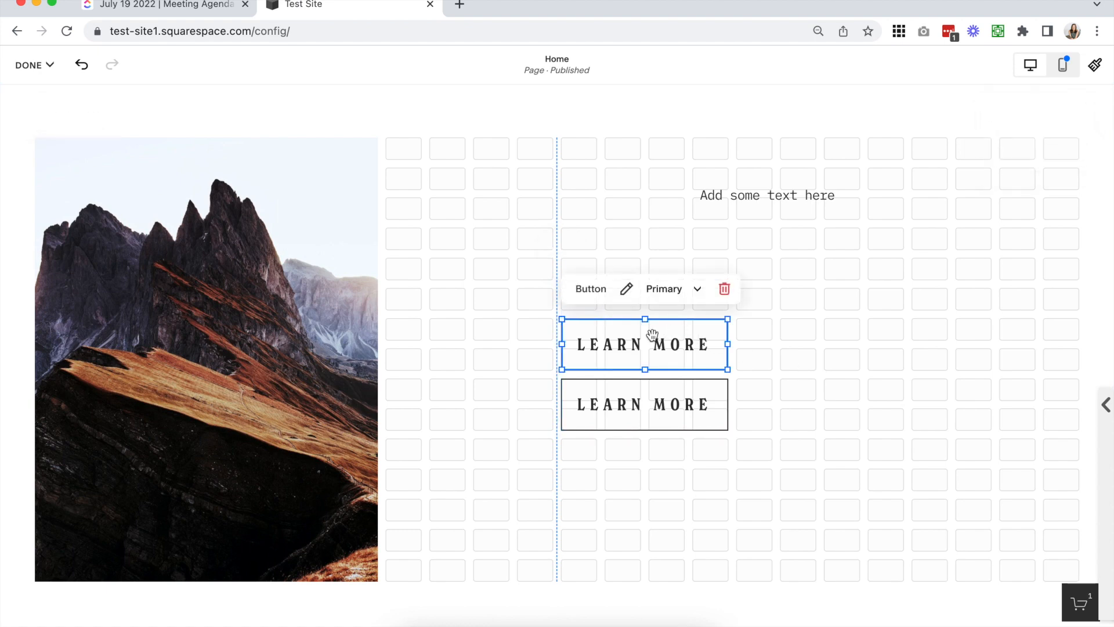
pyautogui.click(626, 291)
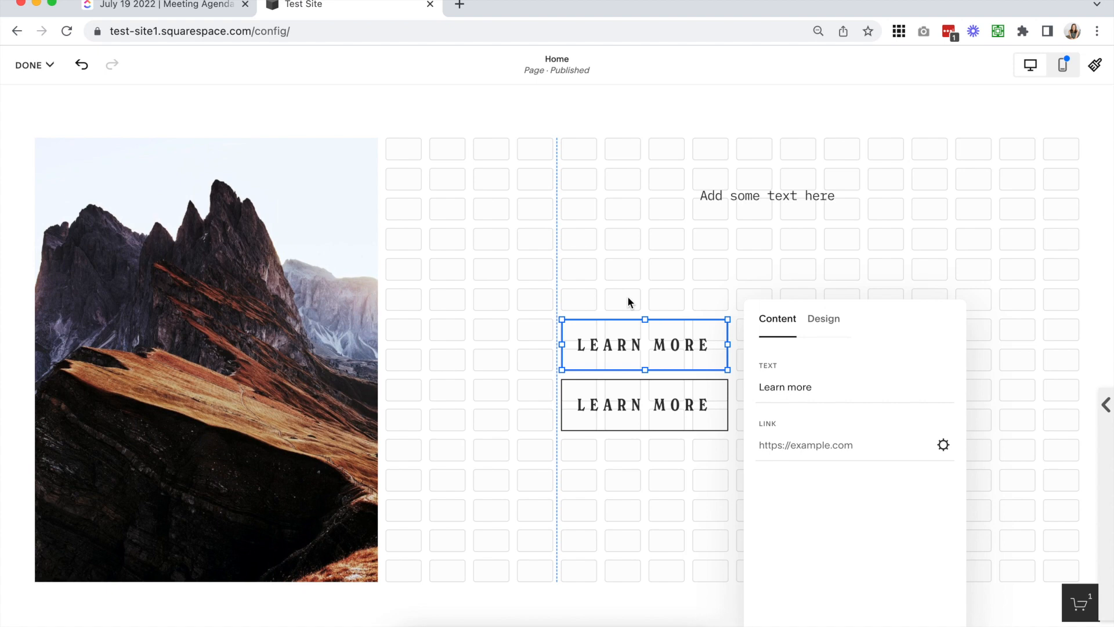
pyautogui.click(824, 319)
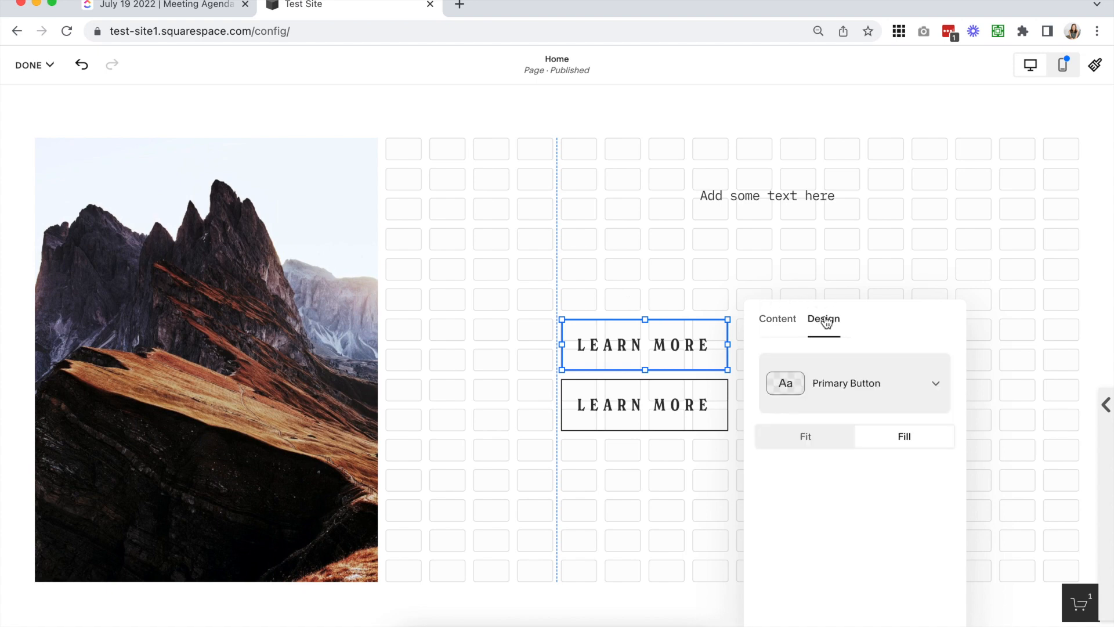
pyautogui.click(797, 443)
pyautogui.click(785, 432)
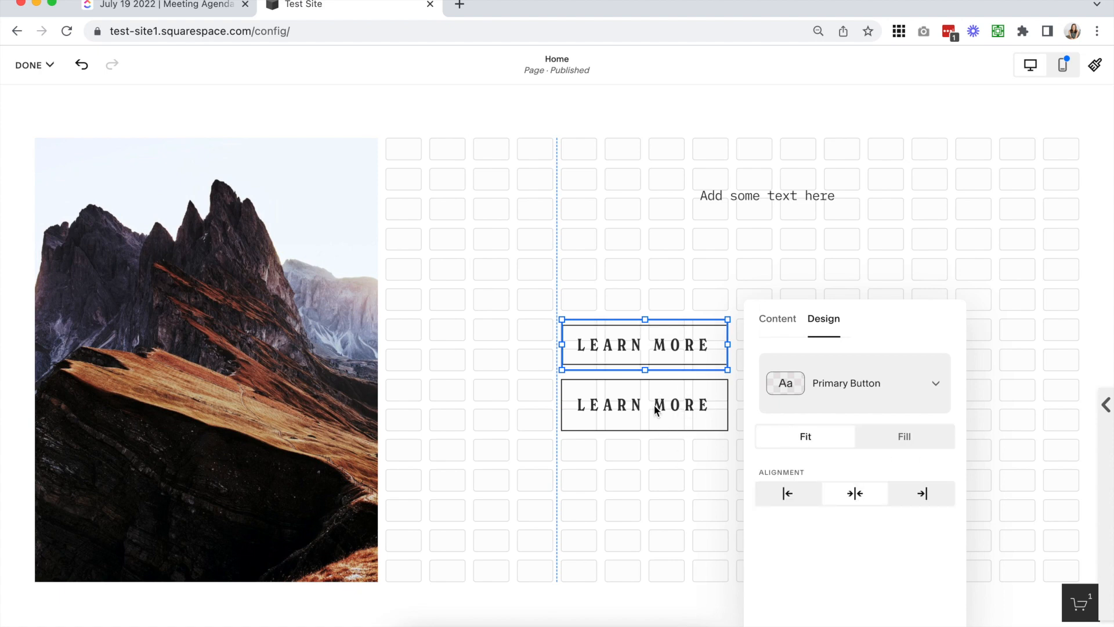
# Move the lower button down by one grid row to separate it from the upper button
pyautogui.click(648, 469)
pyautogui.moveTo(510, 276); pyautogui.dragTo(822, 506)
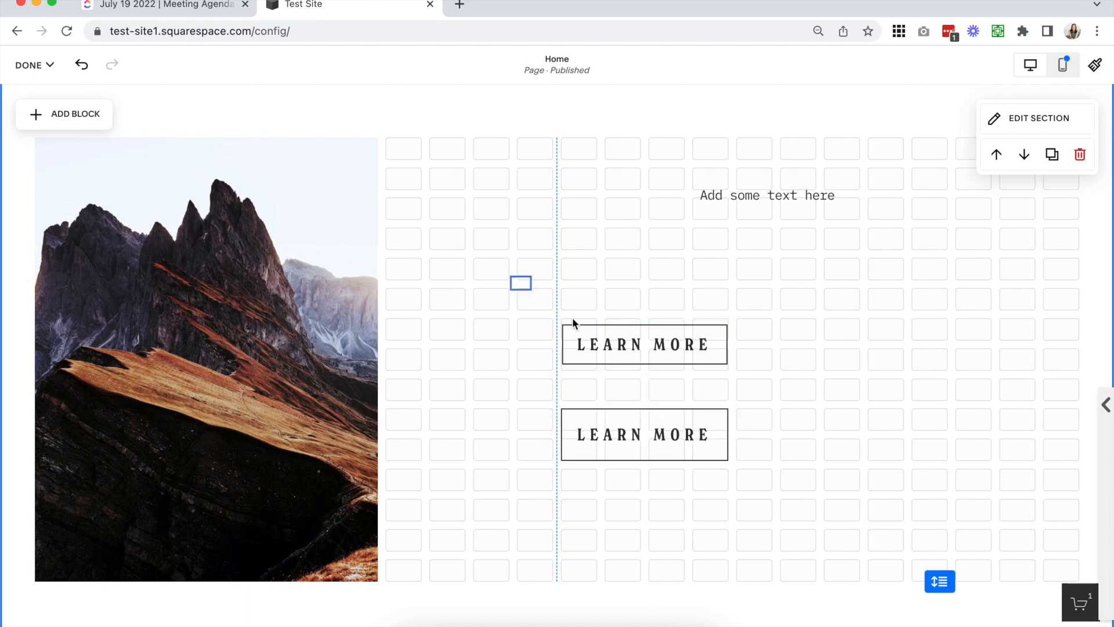
pyautogui.click(634, 346)
pyautogui.moveTo(554, 302); pyautogui.dragTo(776, 378)
pyautogui.click(776, 379)
# Try larger sizes for the fitted button's block, ending at twelve columns by four rows, starting just past the grid's center line
pyautogui.click(686, 339)
pyautogui.moveTo(727, 346); pyautogui.dragTo(1047, 355)
pyautogui.moveTo(799, 370); pyautogui.dragTo(758, 256)
pyautogui.click(800, 317)
pyautogui.moveTo(800, 316); pyautogui.dragTo(799, 138)
pyautogui.moveTo(578, 258); pyautogui.dragTo(386, 254)
pyautogui.moveTo(1035, 253); pyautogui.dragTo(901, 256)
pyautogui.moveTo(647, 149); pyautogui.dragTo(650, 259)
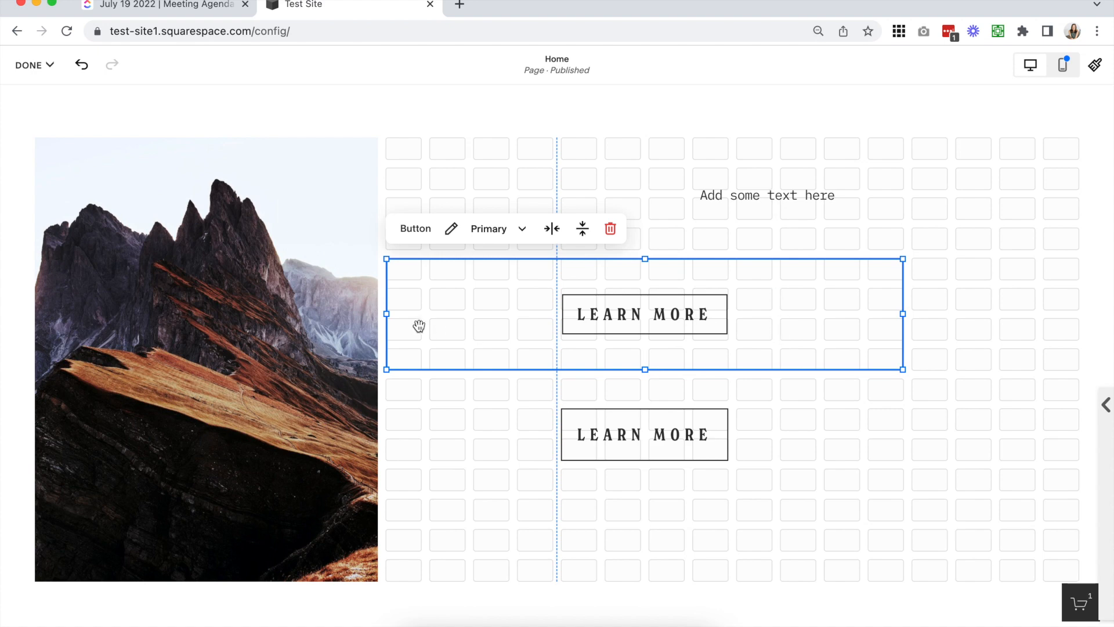
pyautogui.moveTo(387, 313); pyautogui.dragTo(563, 314)
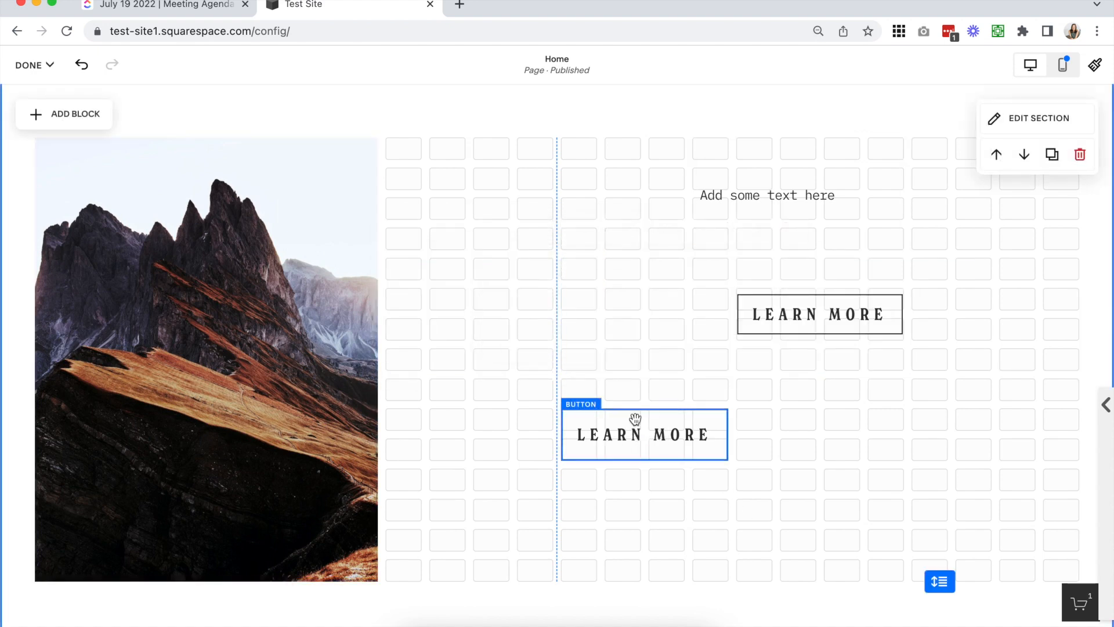
# Enlarge the lower filled button to twelve columns wide and four rows tall
pyautogui.click(636, 441)
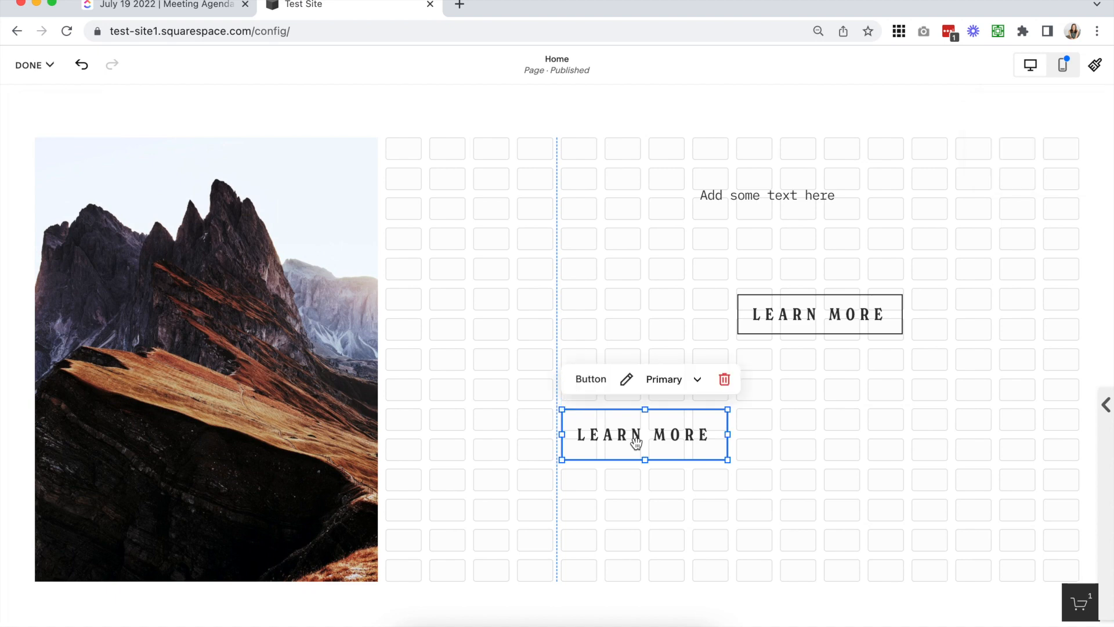
pyautogui.scroll(-1, 637, 443)
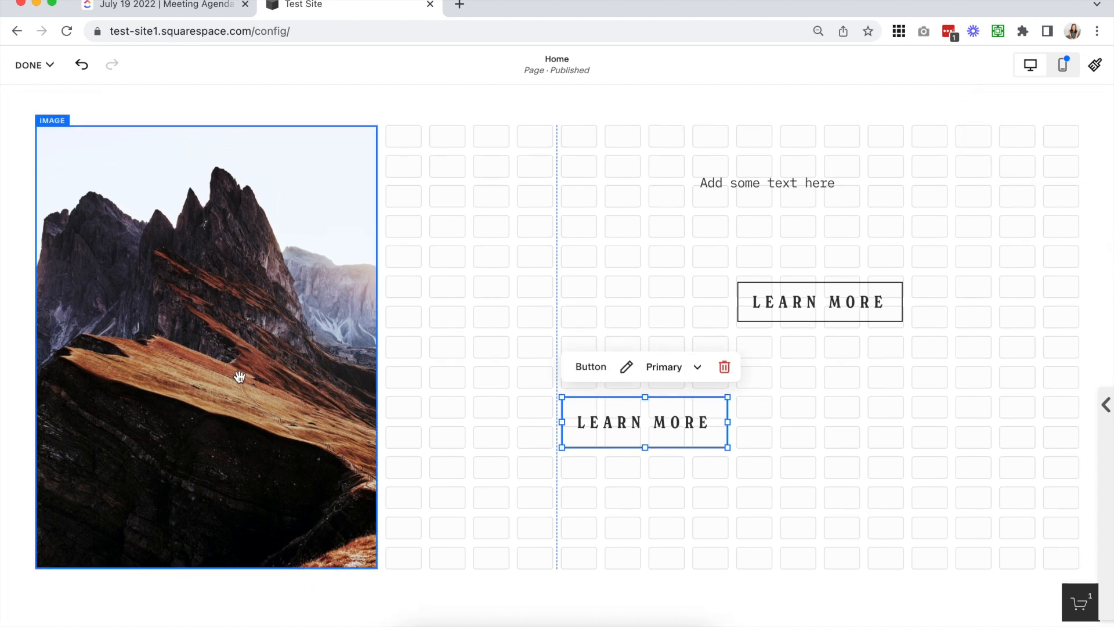
pyautogui.moveTo(728, 448); pyautogui.dragTo(1077, 513)
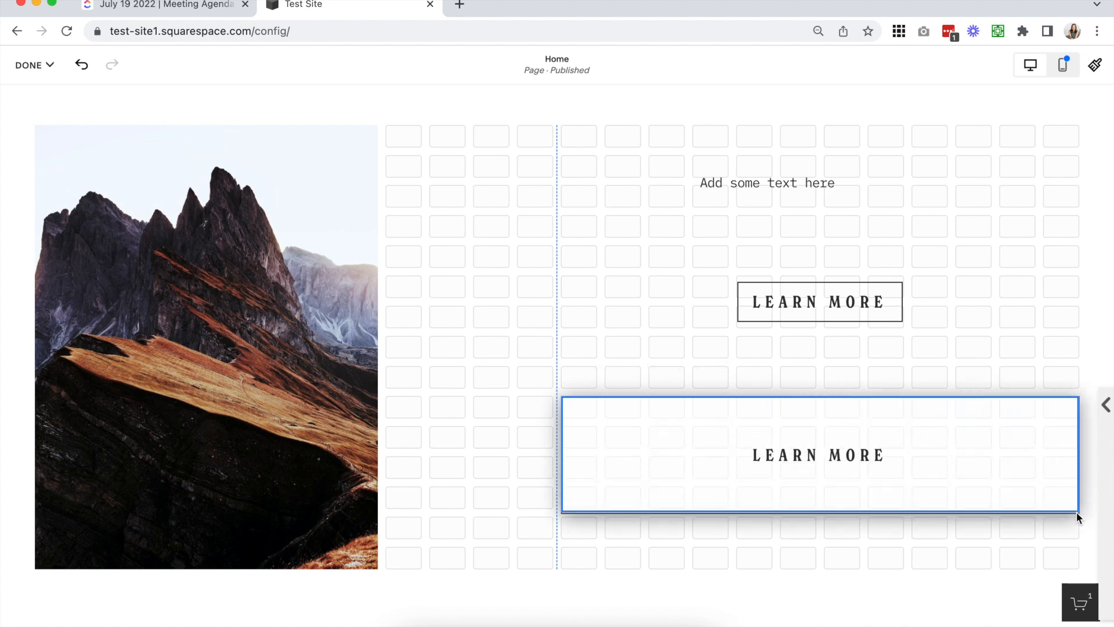
pyautogui.click(866, 586)
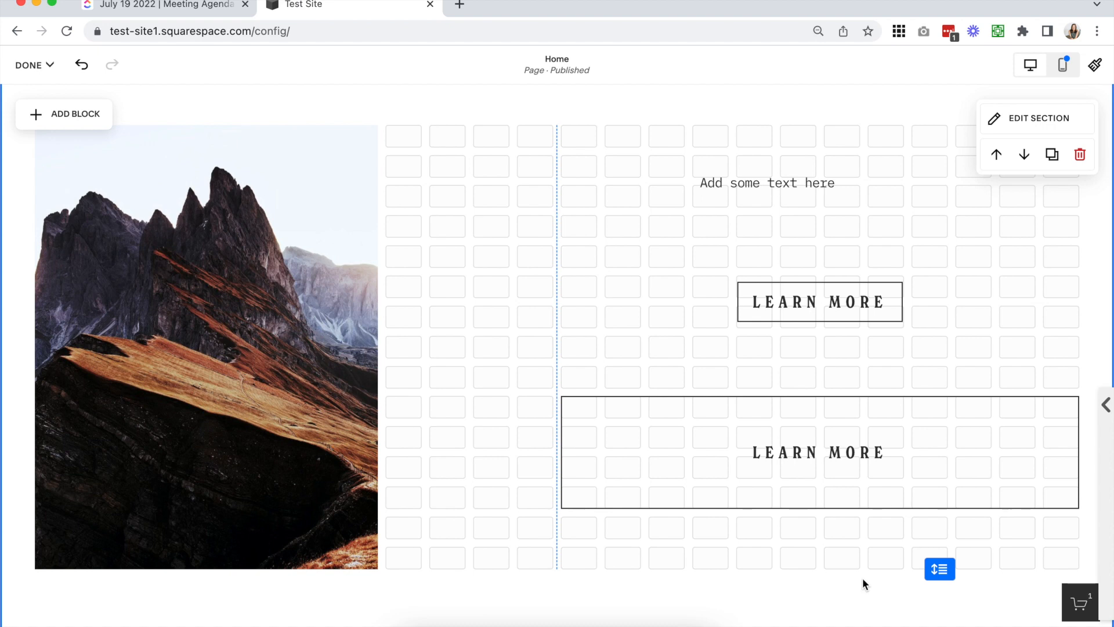
# Try the filled button at seven columns by one row, and at nine columns by three rows
pyautogui.click(870, 449)
pyautogui.moveTo(825, 506); pyautogui.dragTo(823, 417)
pyautogui.moveTo(1076, 407); pyautogui.dragTo(847, 406)
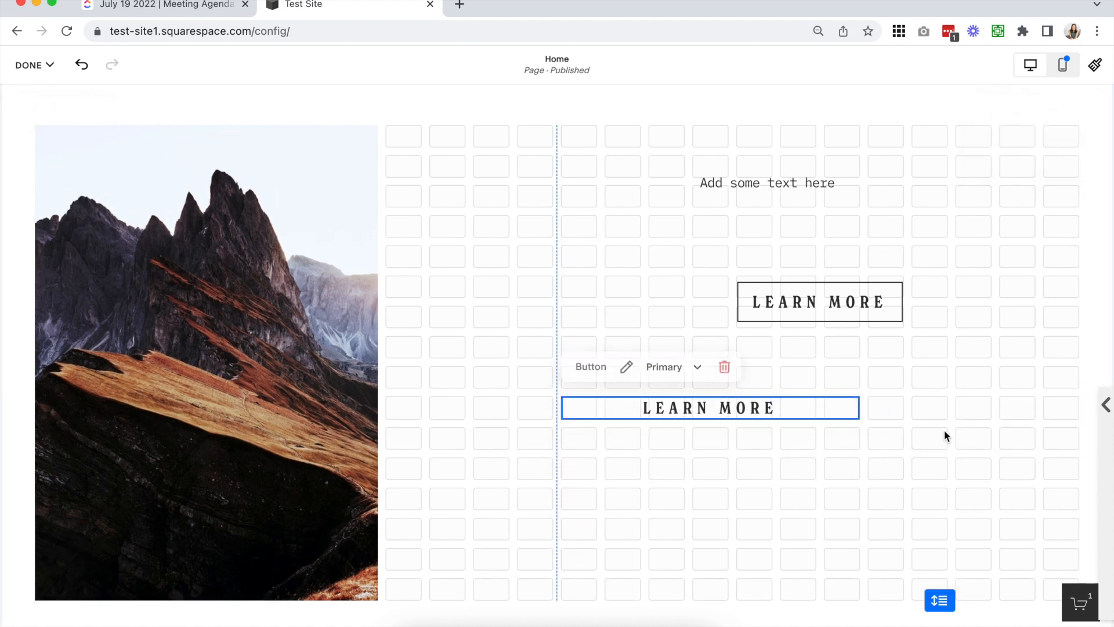
pyautogui.click(945, 436)
pyautogui.moveTo(754, 448); pyautogui.dragTo(754, 474)
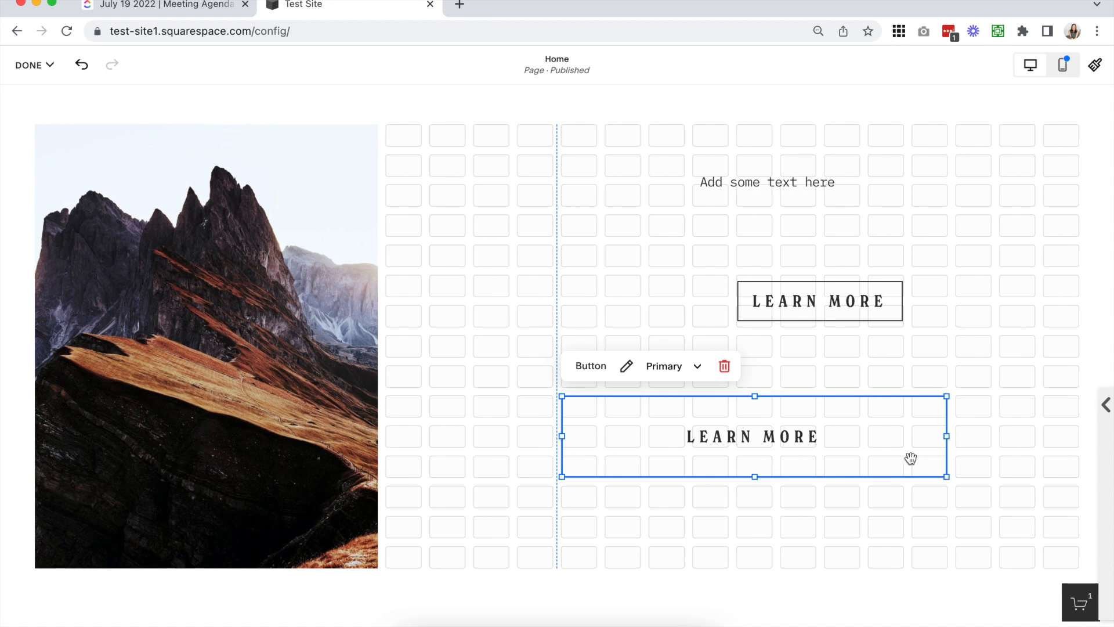
# Size the filled button to five by two cells and the fitted one to five by three, stacking filled above fitted near the image
pyautogui.moveTo(946, 476); pyautogui.dragTo(775, 447)
pyautogui.moveTo(681, 415); pyautogui.dragTo(542, 200)
pyautogui.moveTo(1071, 301); pyautogui.dragTo(772, 300)
pyautogui.moveTo(669, 355); pyautogui.dragTo(522, 301)
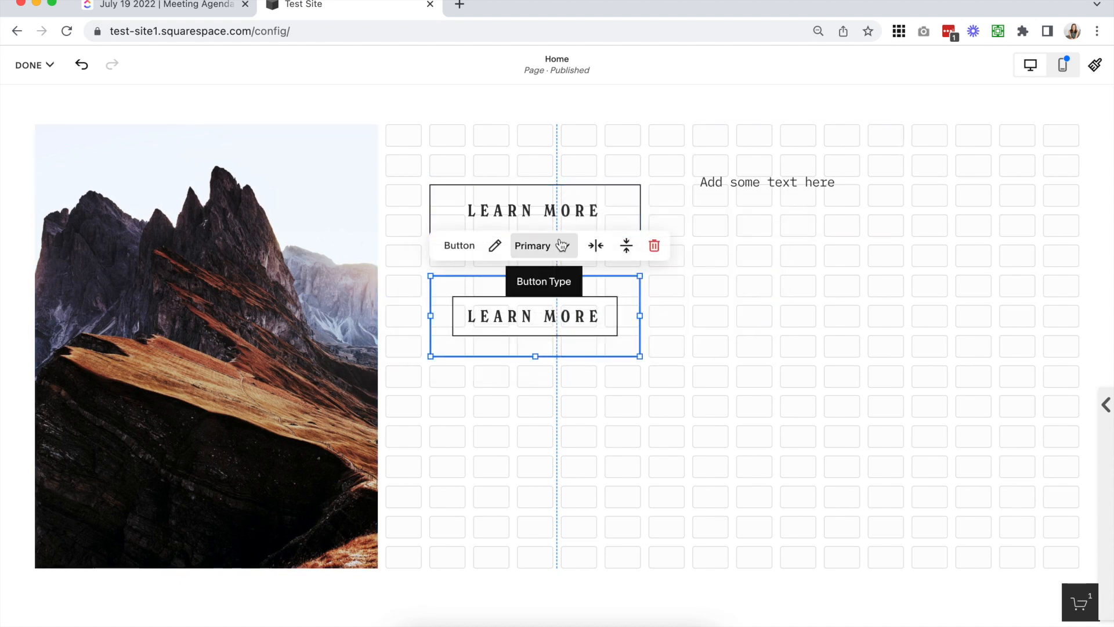
pyautogui.click(730, 395)
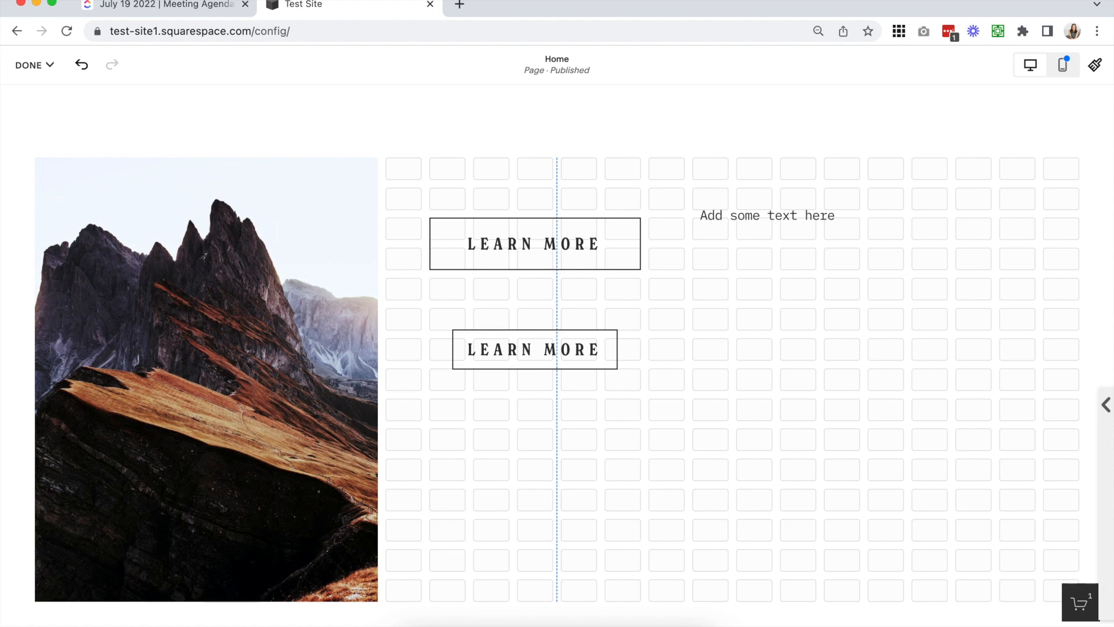
# Move the filled button three columns toward the image so it overlaps the image's edge
pyautogui.moveTo(511, 259); pyautogui.dragTo(383, 236)
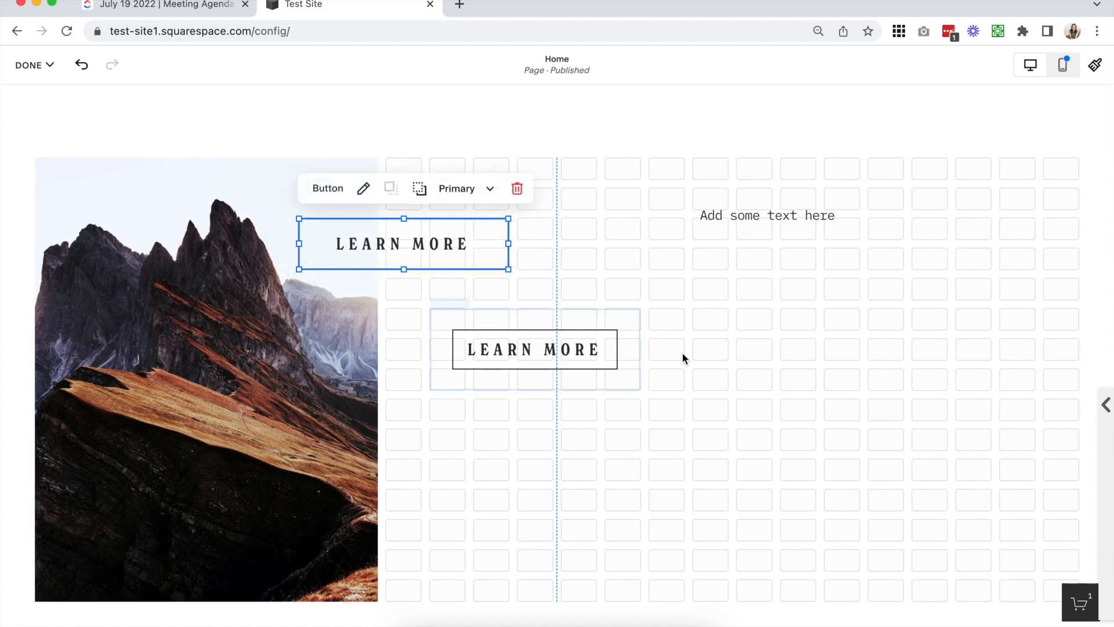
pyautogui.click(751, 321)
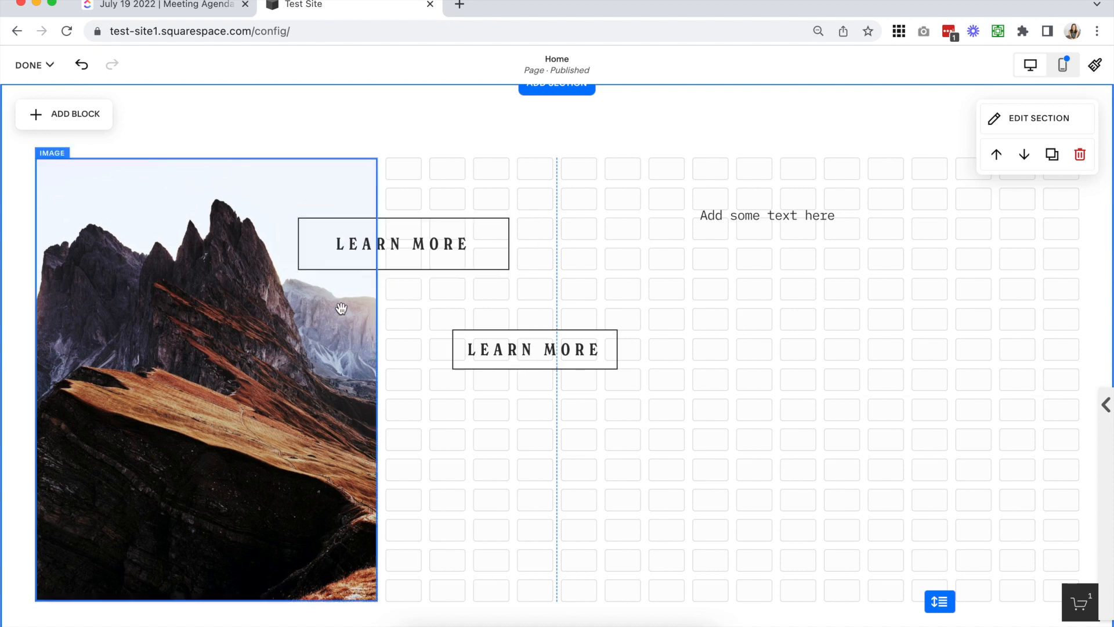
# Send the overlapping button behind the image and bring it back in front of the image
pyautogui.click(382, 245)
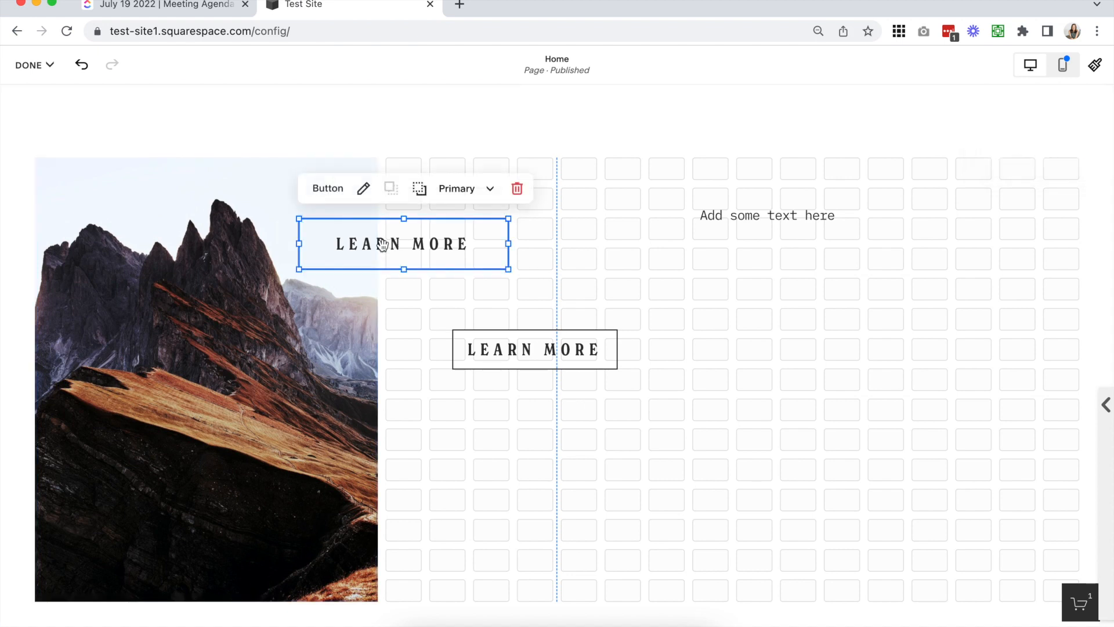
pyautogui.click(417, 192)
pyautogui.click(419, 343)
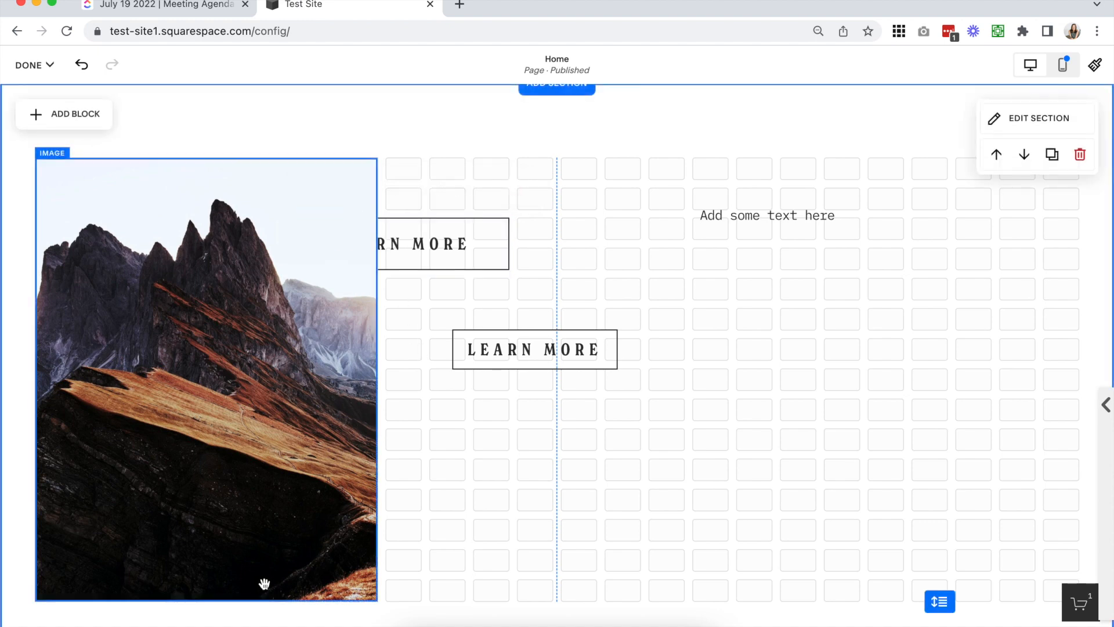
pyautogui.click(441, 255)
pyautogui.click(389, 190)
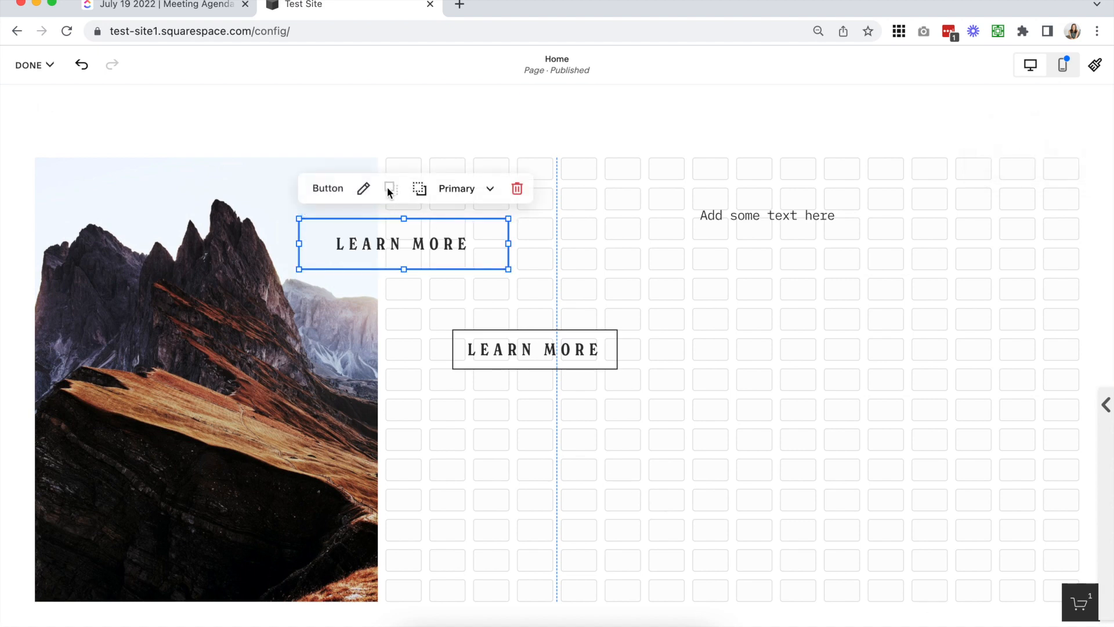
pyautogui.click(675, 297)
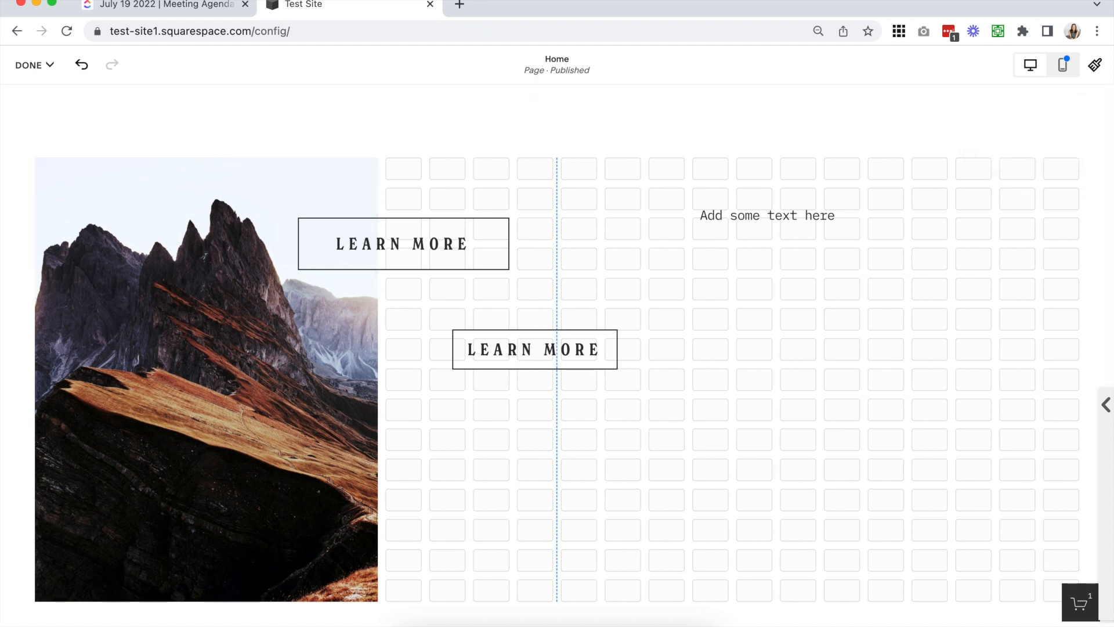
# Examine the Format, Background and Colors settings of the classic section
pyautogui.scroll(-1, 652, 251)
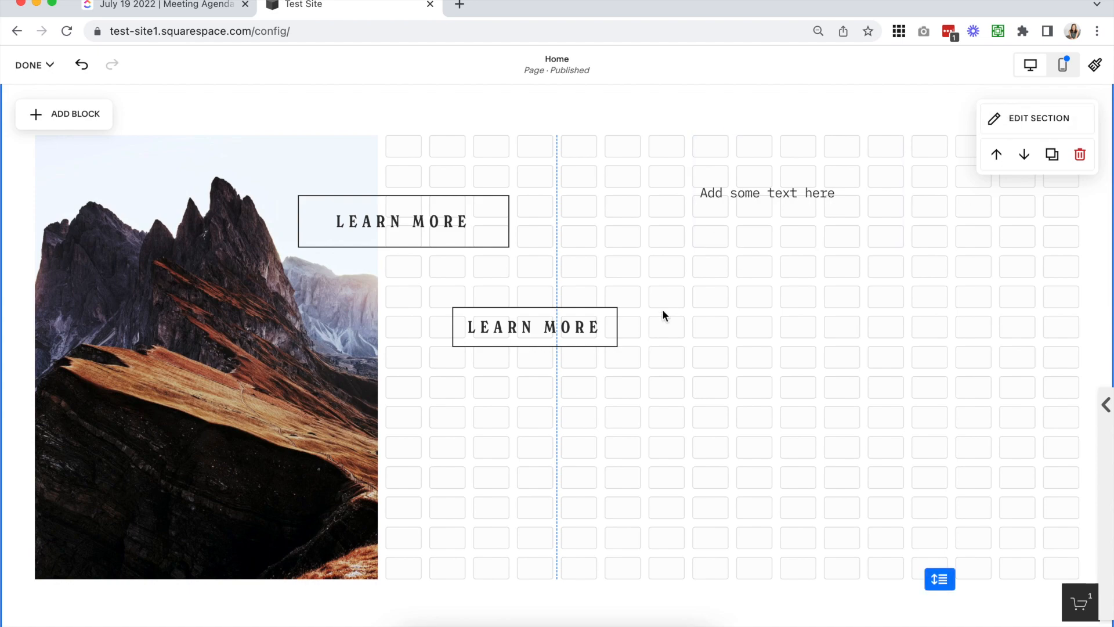
pyautogui.scroll(5, 663, 309)
pyautogui.scroll(1, 663, 309)
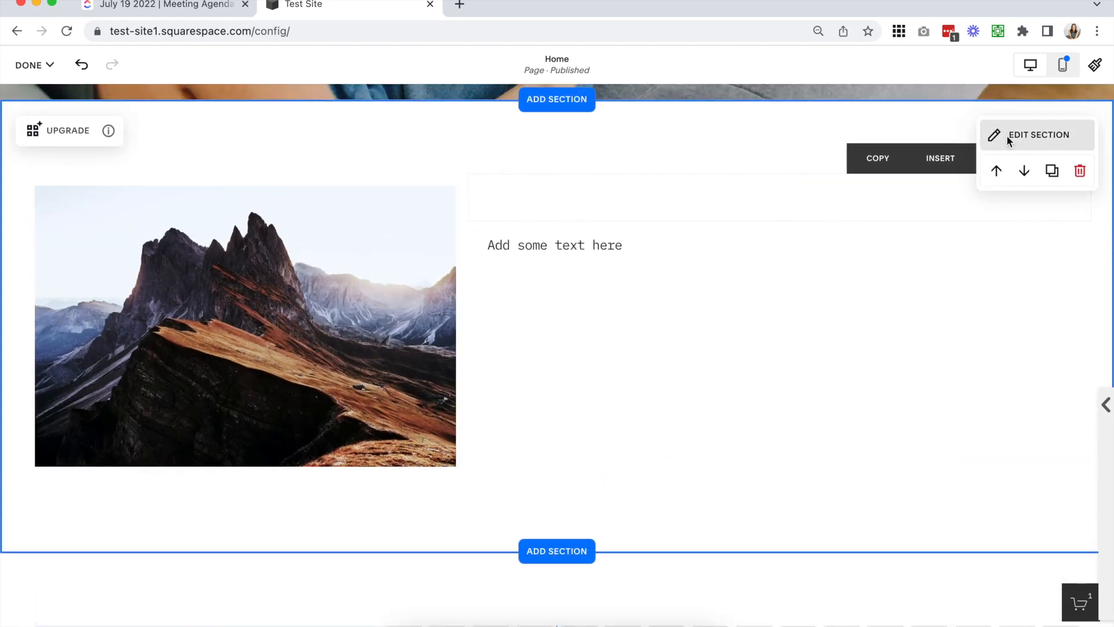
pyautogui.click(1006, 135)
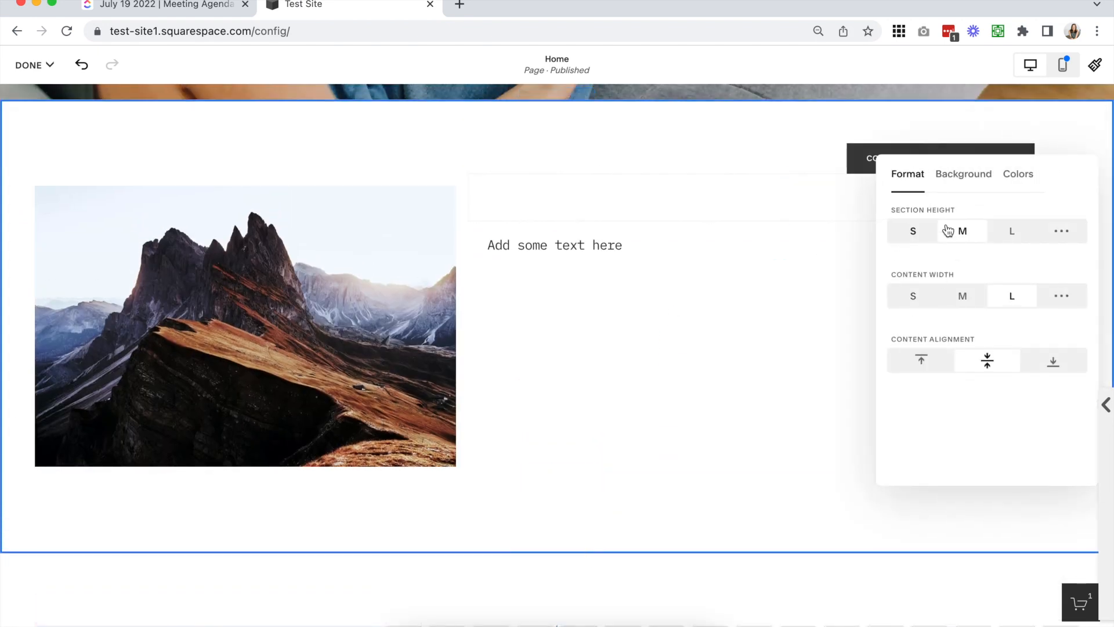
pyautogui.click(975, 180)
pyautogui.click(1020, 177)
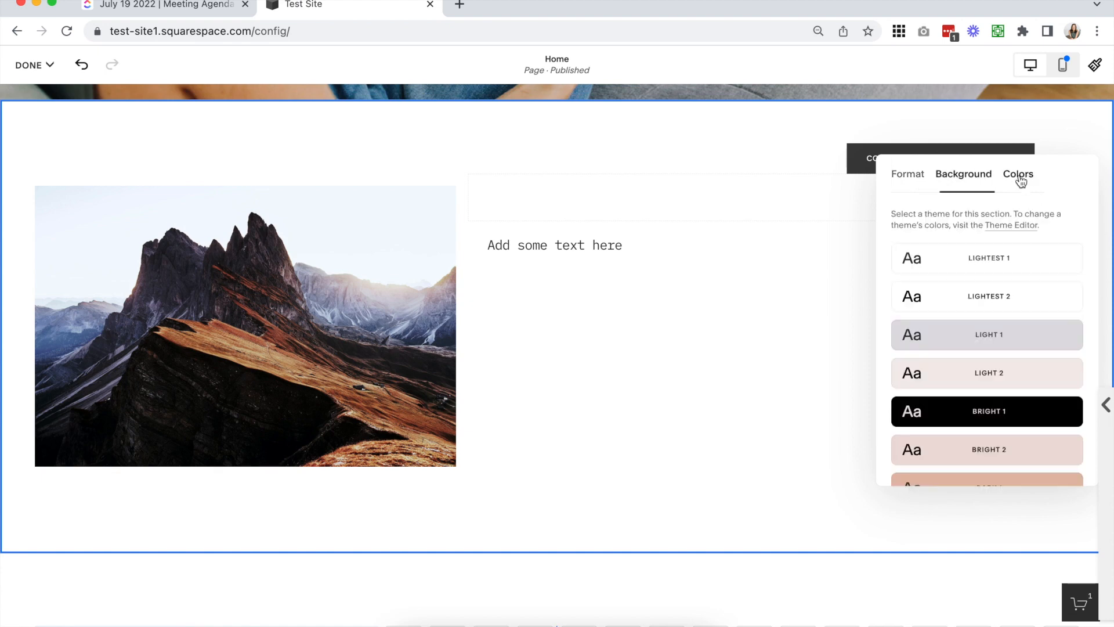
pyautogui.scroll(1, 803, 400)
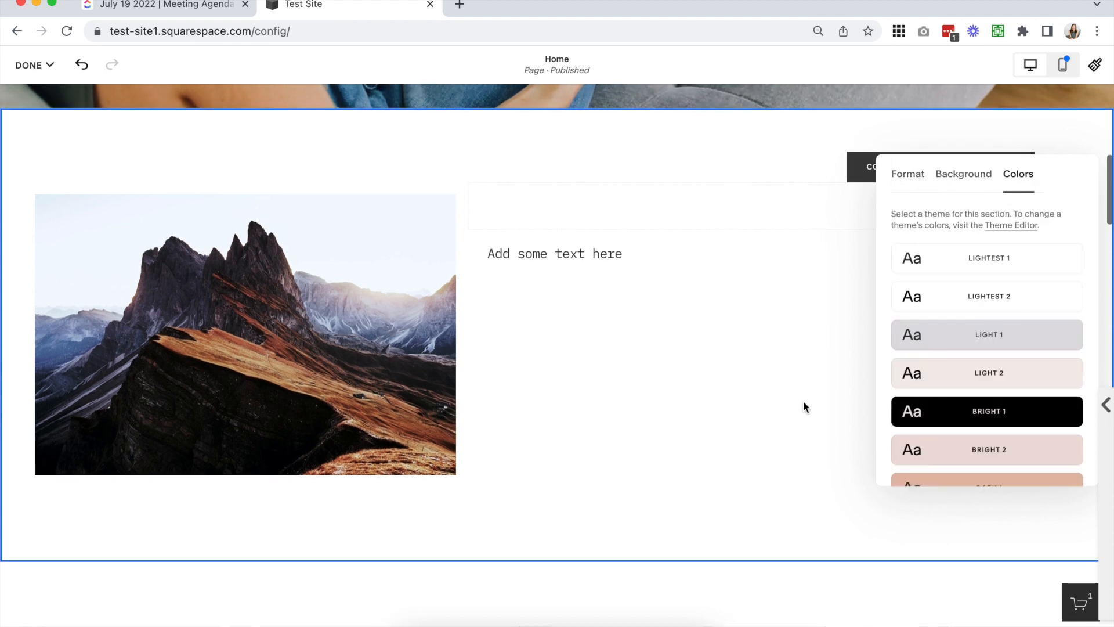
# Open the upgraded section's settings and examine its Format options for the grid and section
pyautogui.scroll(-7, 803, 400)
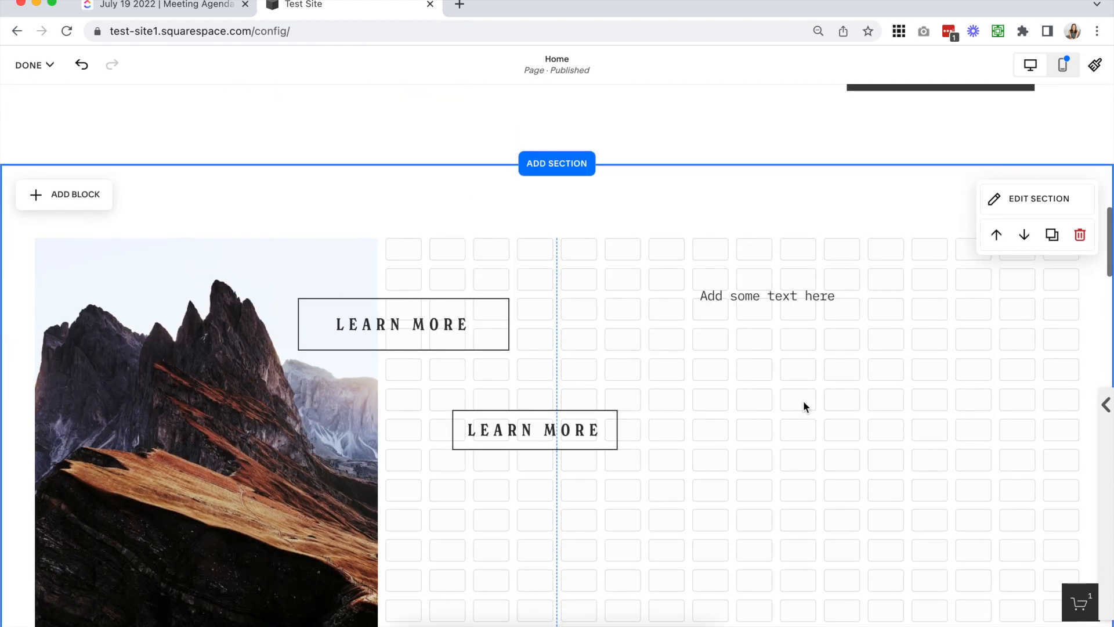
pyautogui.click(1025, 200)
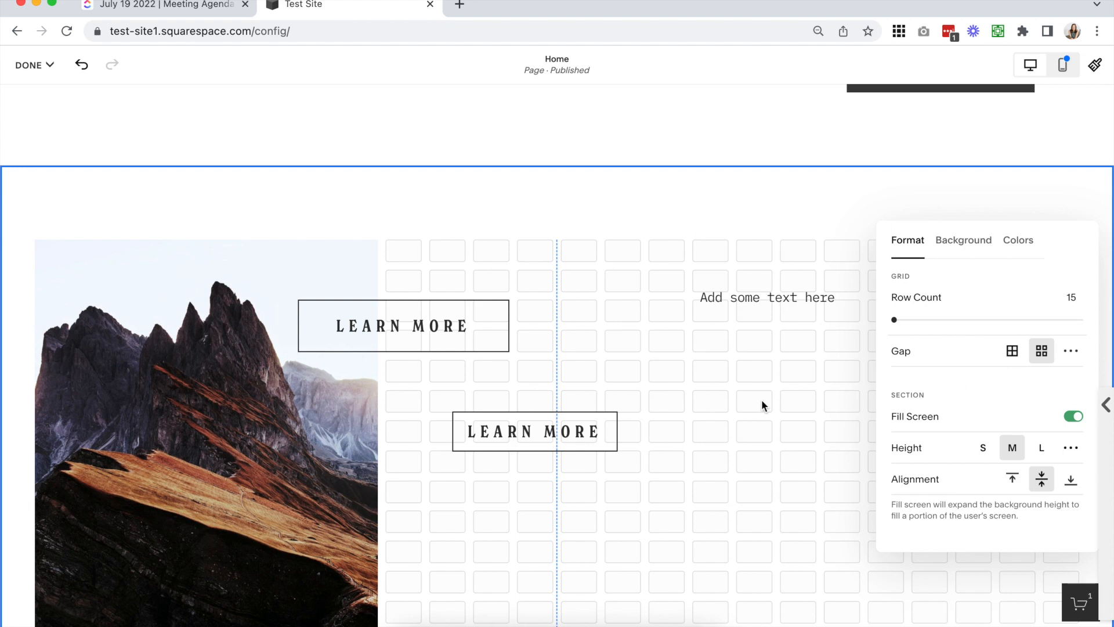
pyautogui.scroll(-2, 761, 399)
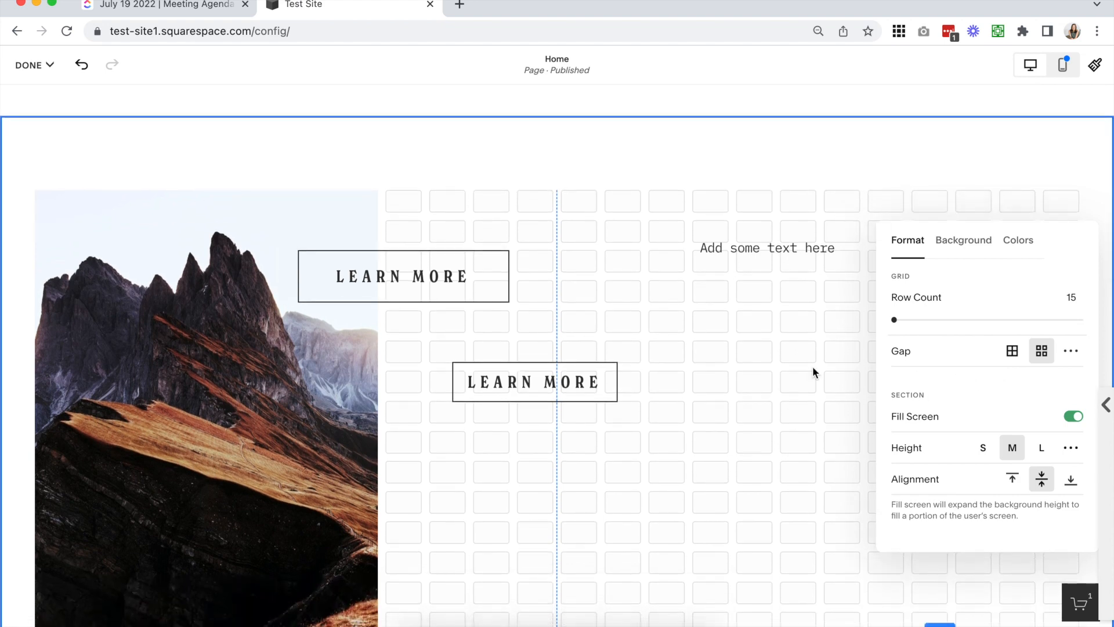
pyautogui.scroll(-1, 812, 367)
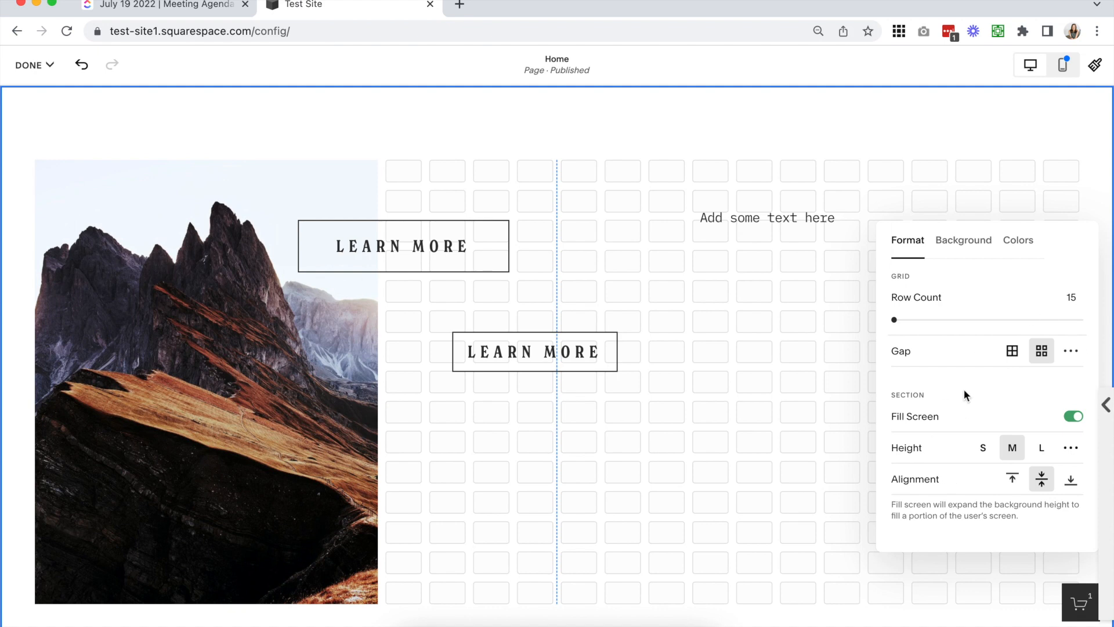
# Increase the upgraded section's grid row count to 21
pyautogui.scroll(-3, 799, 328)
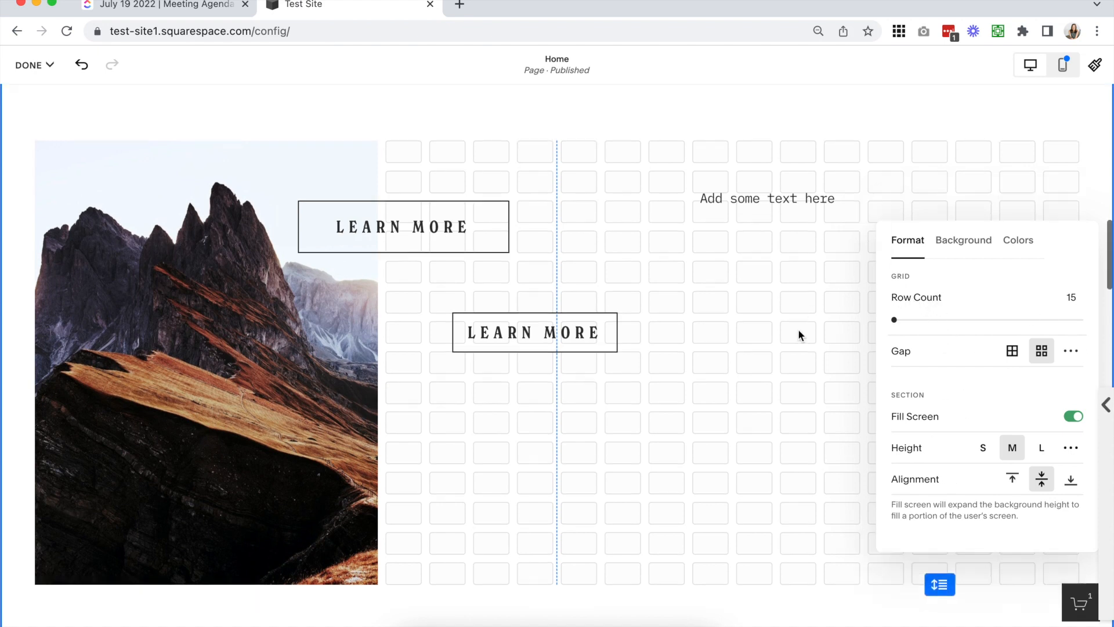
pyautogui.click(1071, 297)
pyautogui.press('Up')
pyautogui.press('Up')
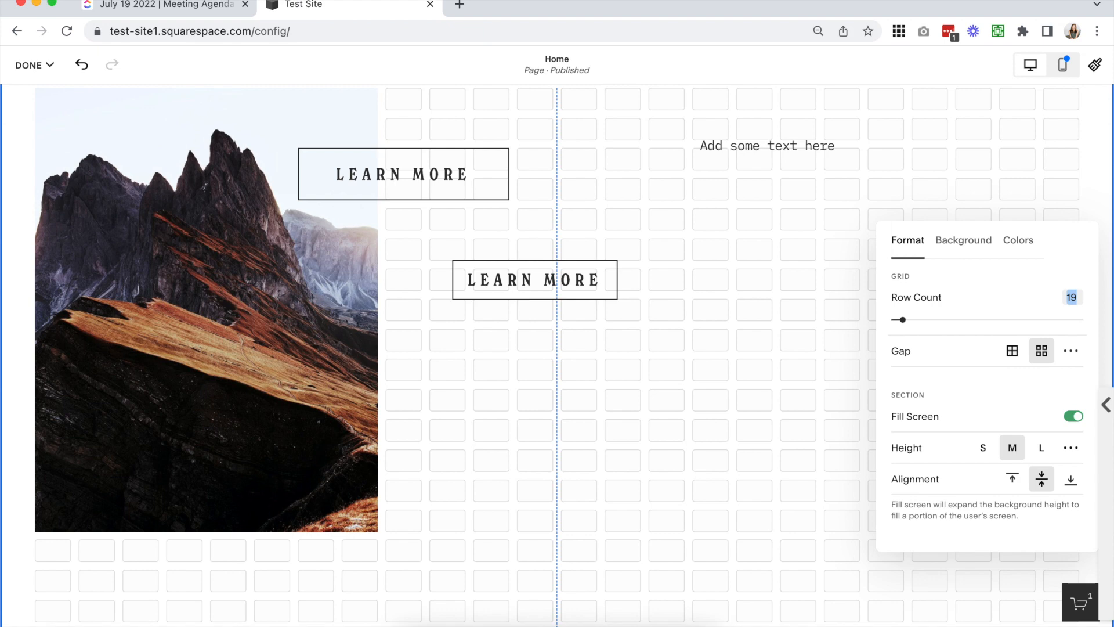
pyautogui.press('Up')
pyautogui.press('Up')
pyautogui.scroll(-1, 602, 457)
pyautogui.scroll(-4, 600, 450)
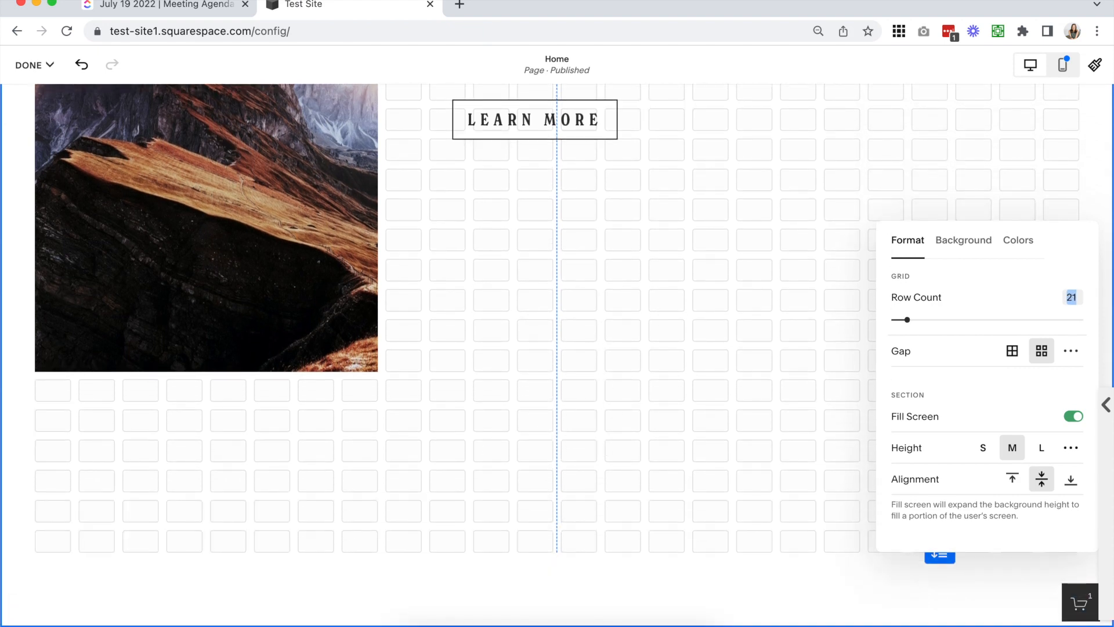
# Reduce the grid's row count back to 15 and close the section settings
pyautogui.press('Down')
pyautogui.press('Down')
pyautogui.press('Down')
pyautogui.press('Down')
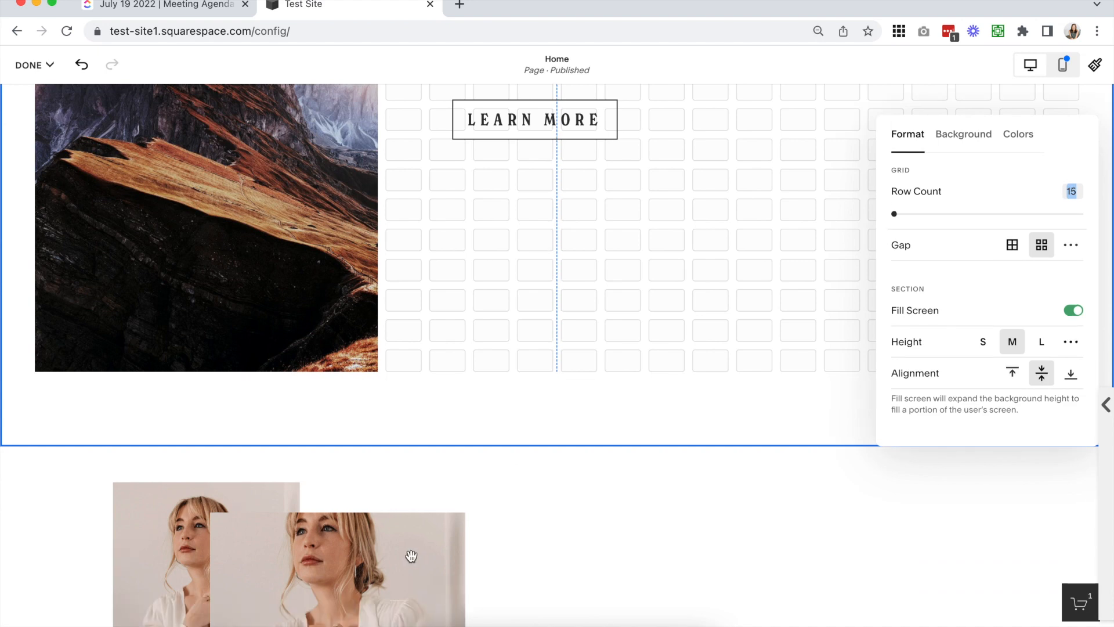
pyautogui.click(785, 324)
pyautogui.moveTo(942, 372)
pyautogui.mouseDown()
pyautogui.moveTo(939, 593)
pyautogui.moveTo(928, 368)
pyautogui.mouseUp()
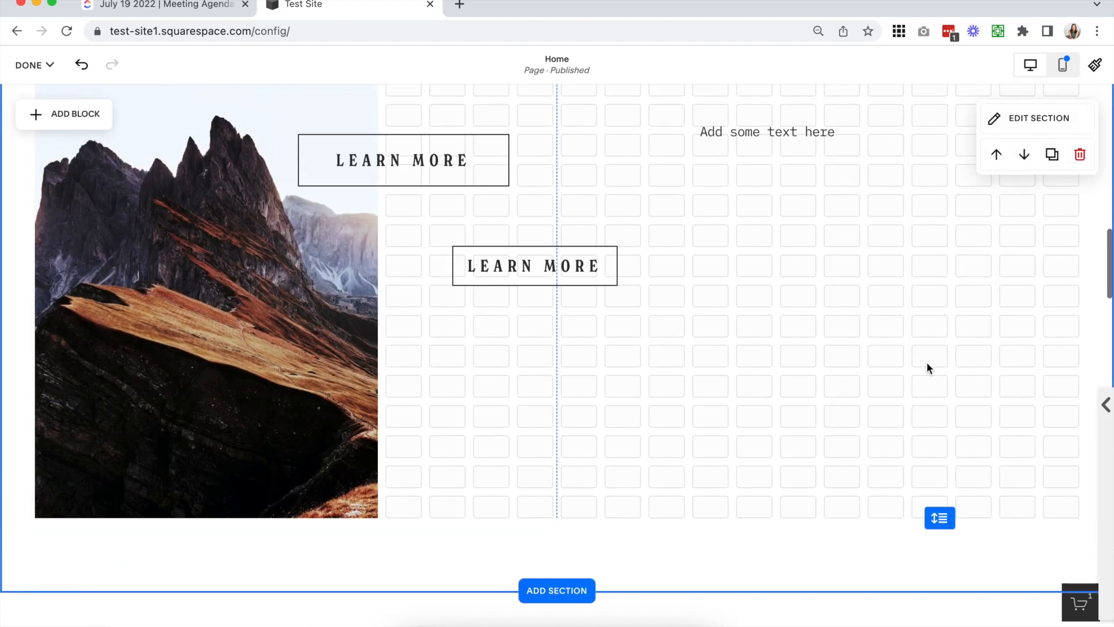
# Switch the upgraded section's grid gap between the gapless and default spaced options, ending on the spaced one
pyautogui.click(1025, 121)
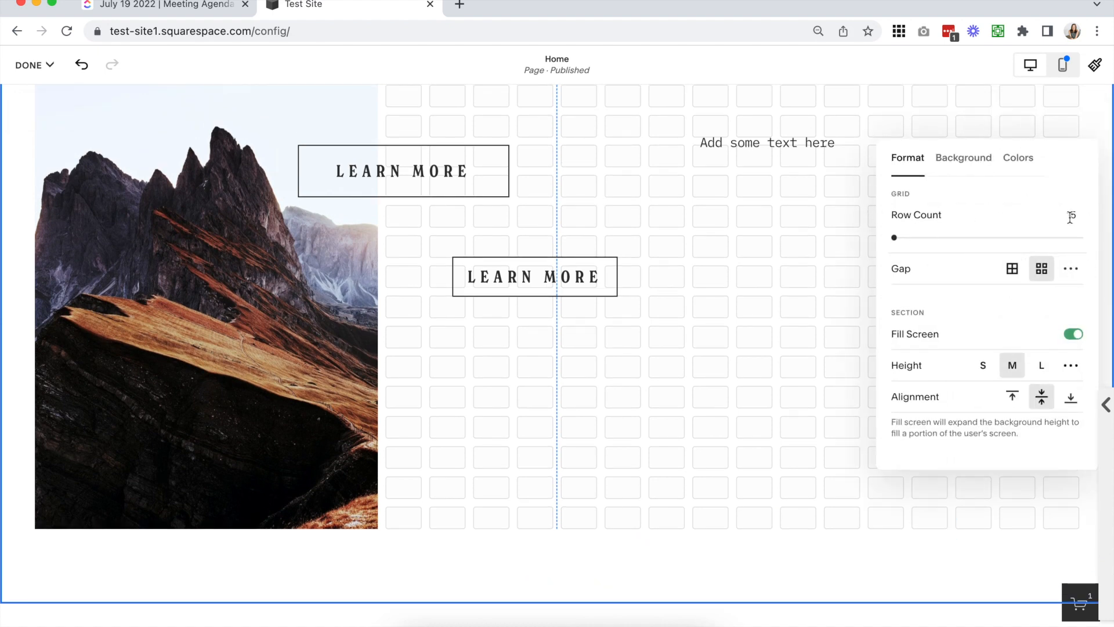
pyautogui.click(1010, 269)
pyautogui.click(1037, 270)
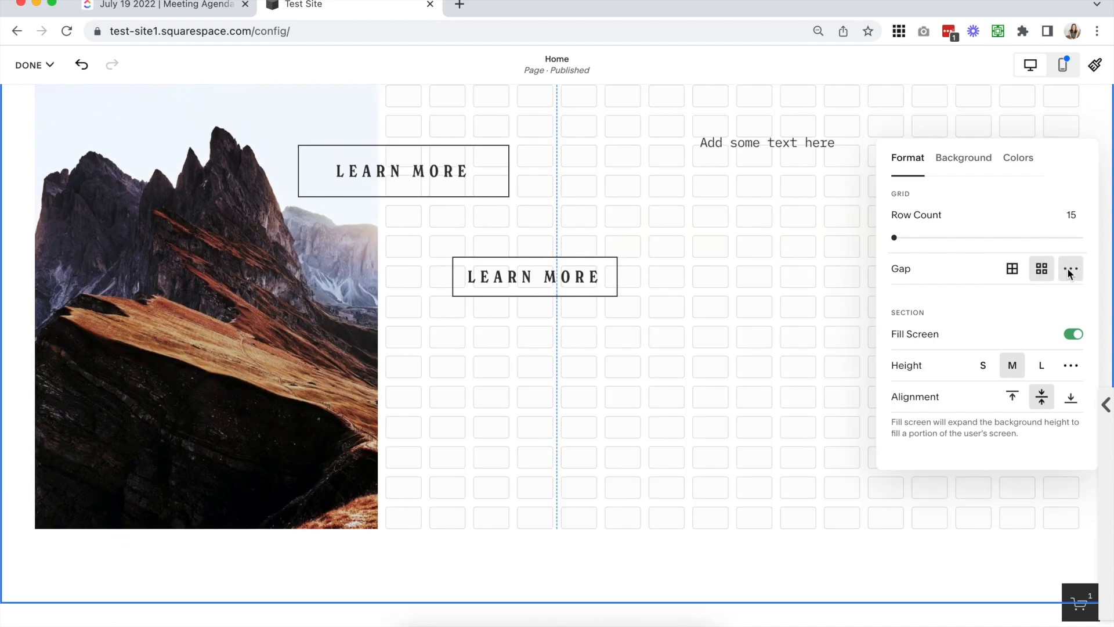
pyautogui.click(1065, 270)
pyautogui.click(1040, 269)
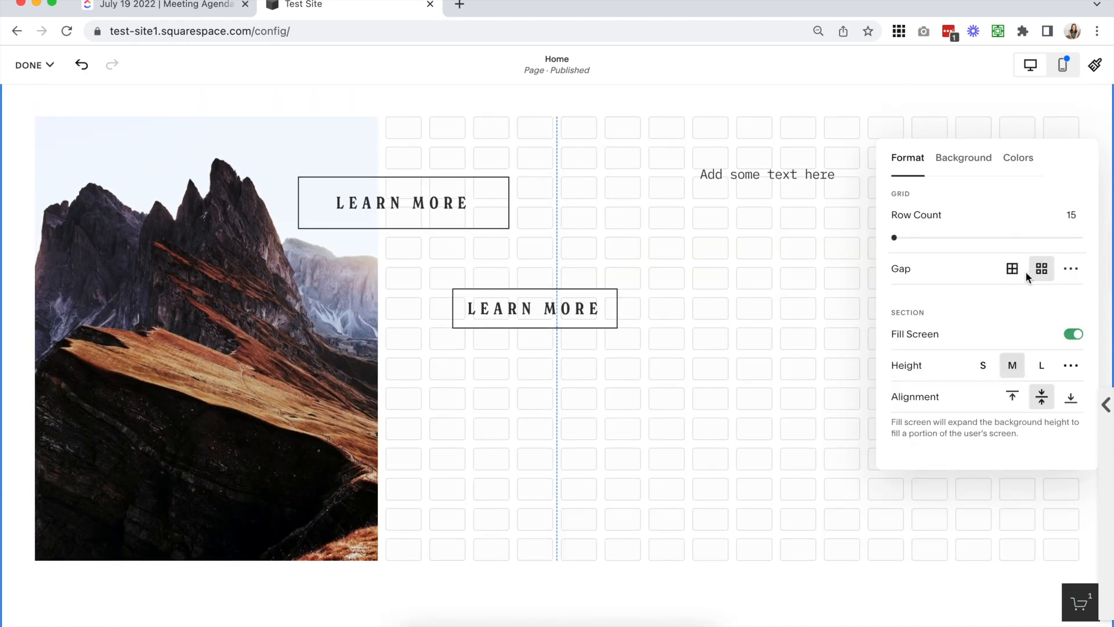
pyautogui.click(1013, 271)
pyautogui.click(1040, 269)
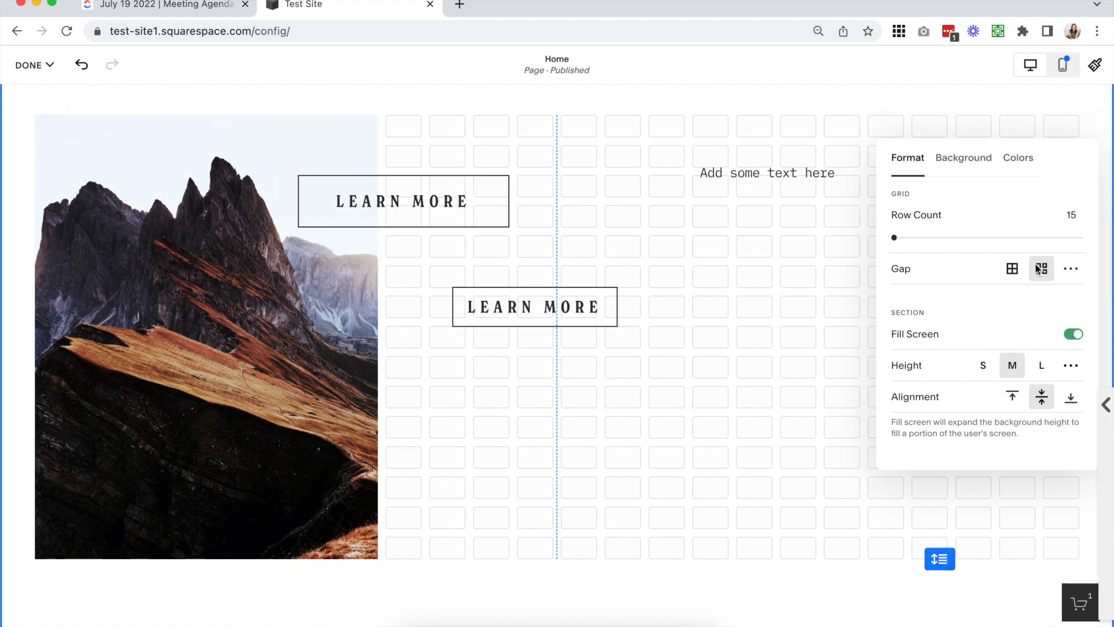
pyautogui.click(1012, 268)
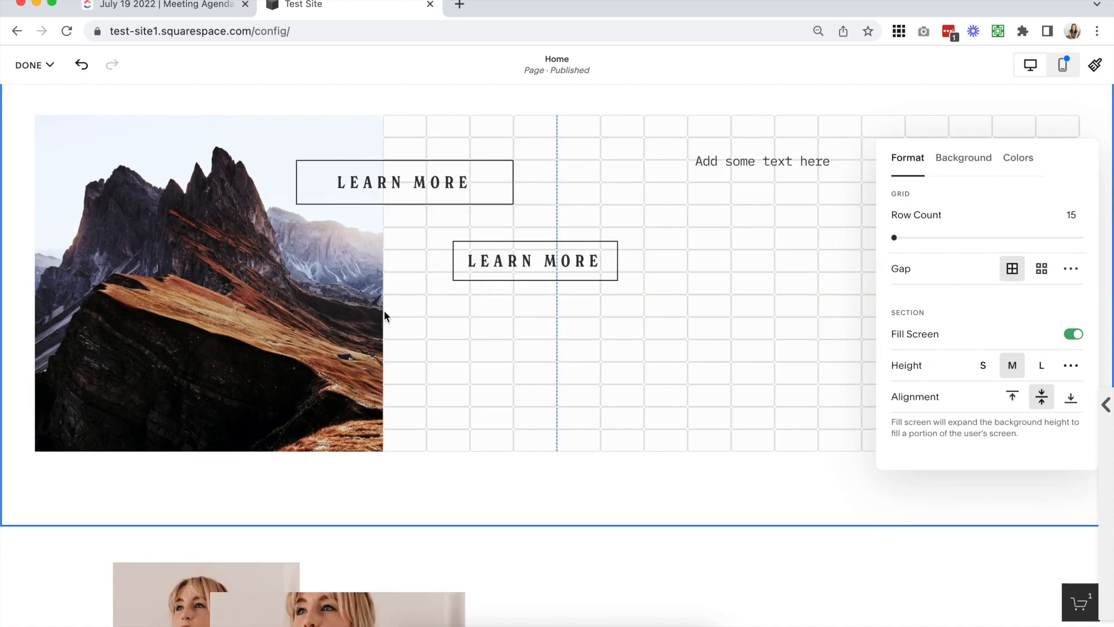
pyautogui.click(1041, 277)
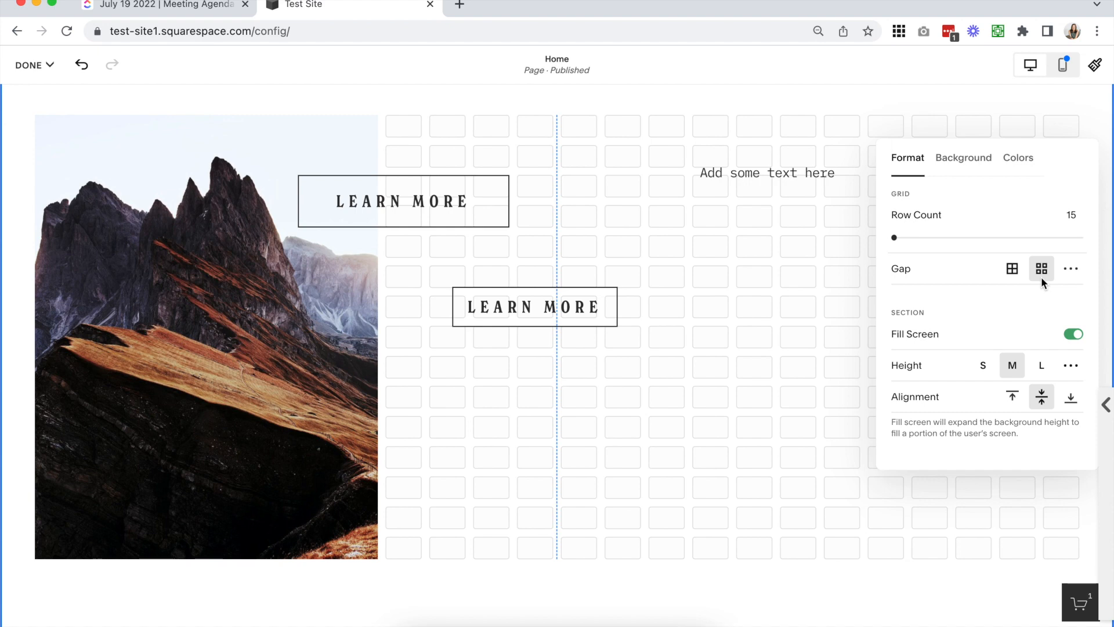
# Set a custom horizontal grid gap of 40, then restore the default spaced gap
pyautogui.click(1068, 269)
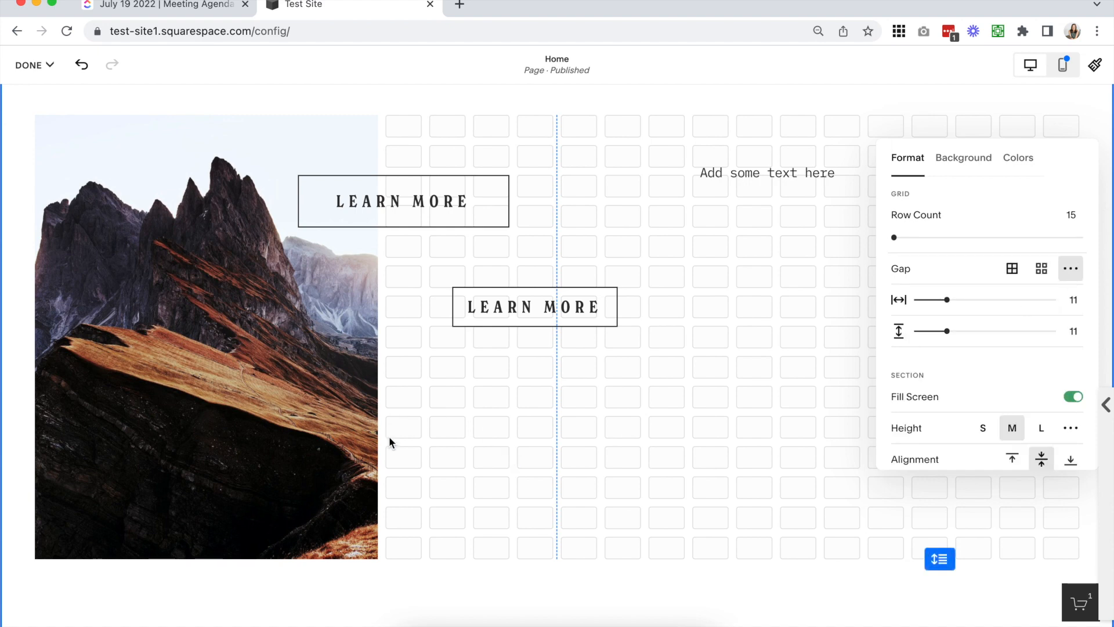
pyautogui.moveTo(947, 299); pyautogui.dragTo(1024, 299)
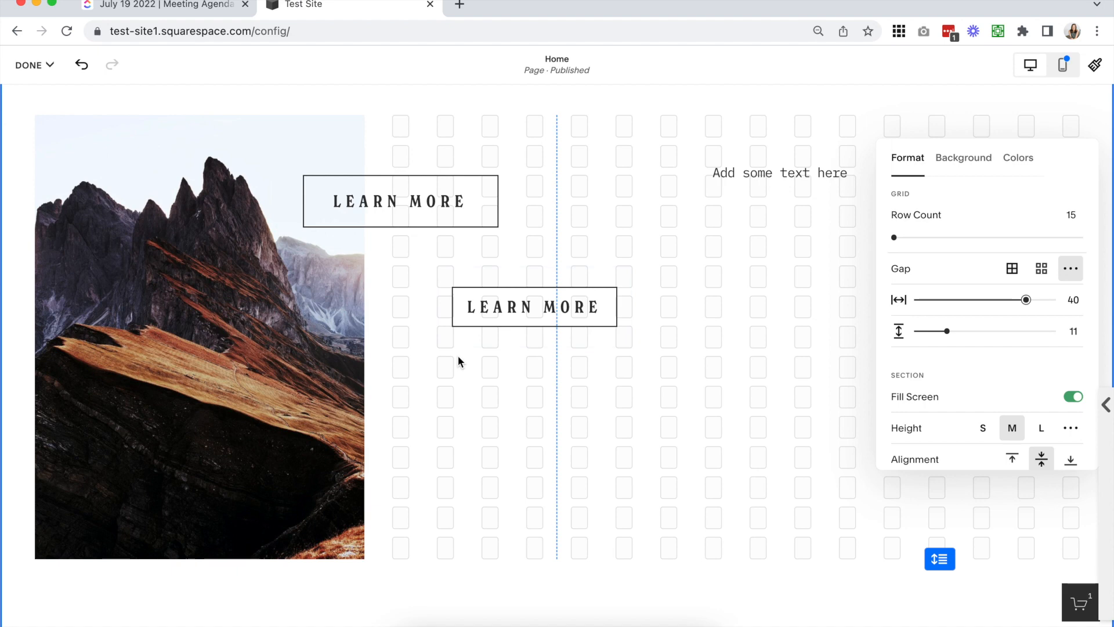
pyautogui.click(1041, 268)
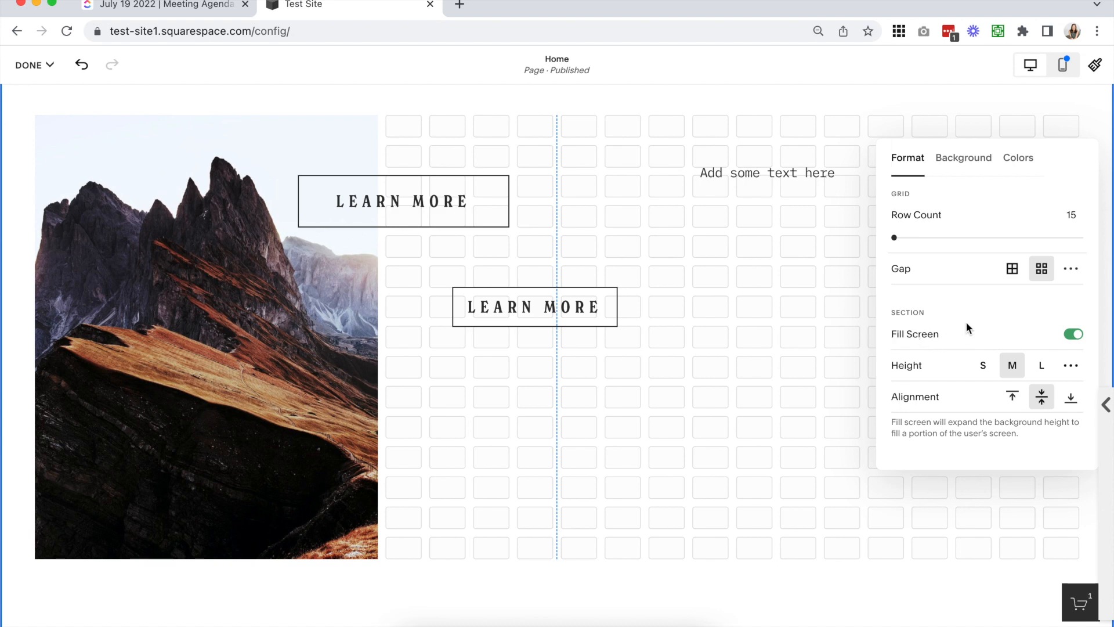
# Review the classic section's Format settings for height, content width and alignment, and return to the upgraded section
pyautogui.click(703, 264)
pyautogui.scroll(9, 878, 233)
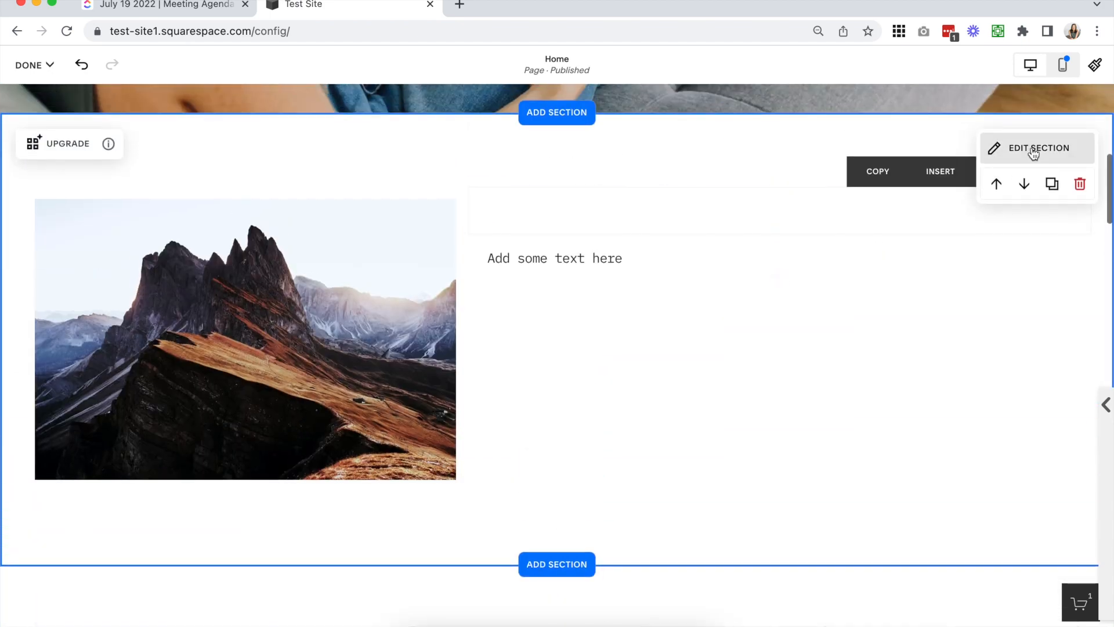
pyautogui.click(1010, 147)
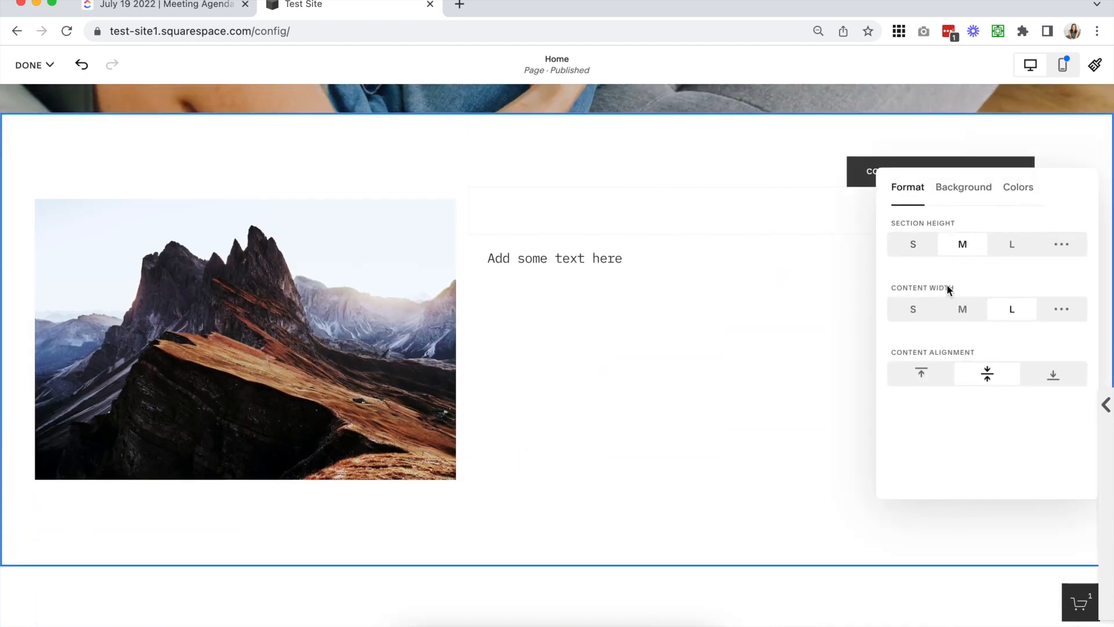
pyautogui.click(783, 407)
pyautogui.scroll(-6, 783, 407)
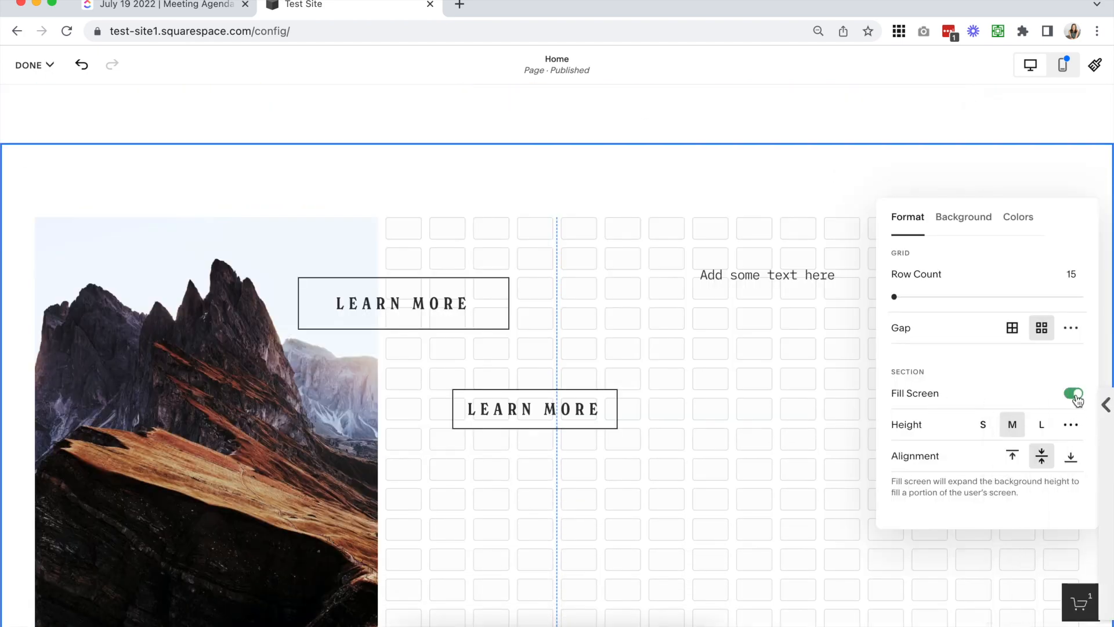
# Turn the upgraded section's Fill Screen off and on, and try heights S, M and L, ending on S
pyautogui.click(1073, 394)
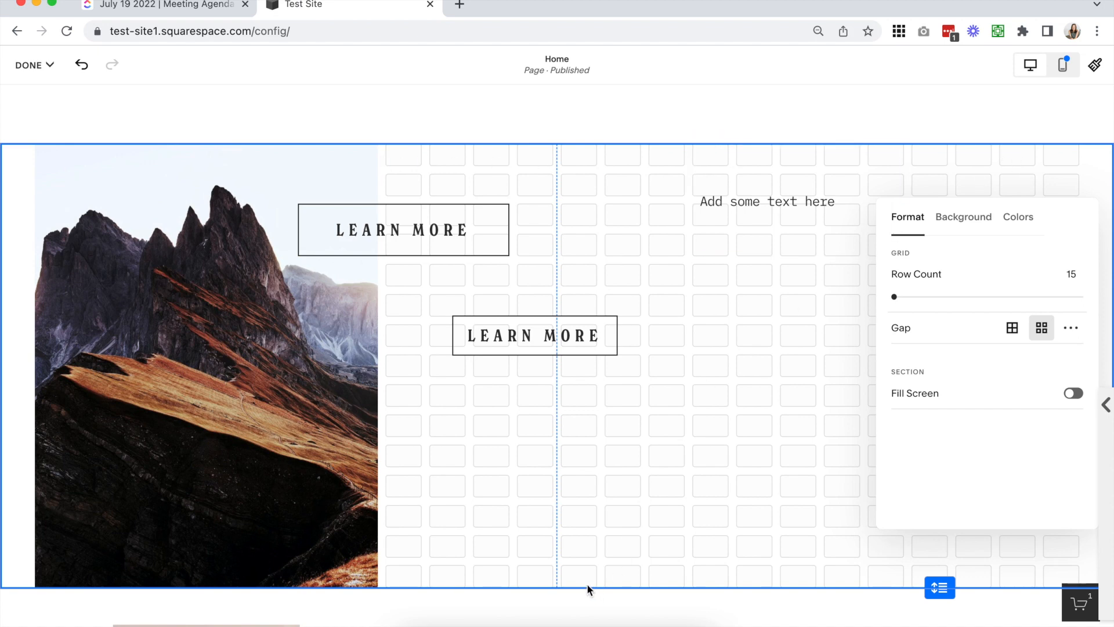
pyautogui.click(1073, 394)
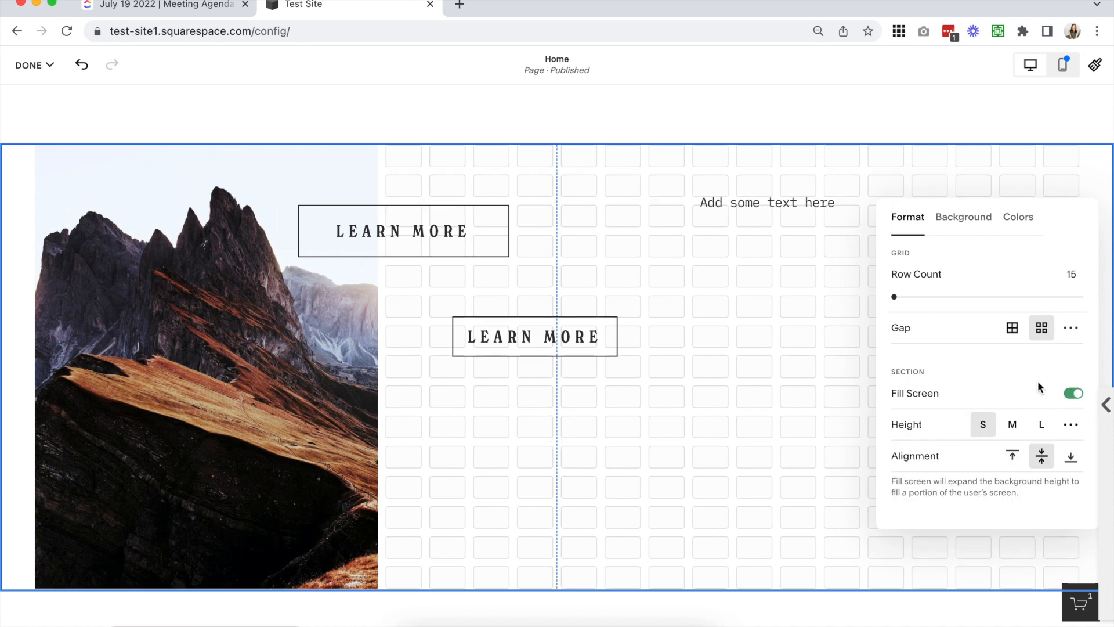
pyautogui.click(983, 425)
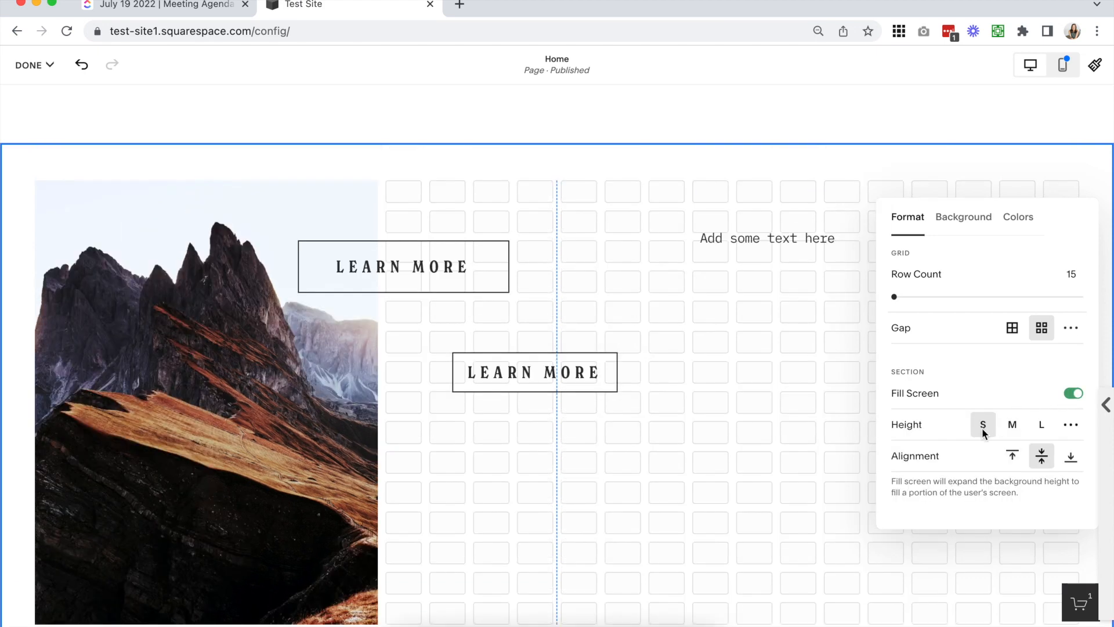
pyautogui.click(1012, 425)
pyautogui.click(1044, 425)
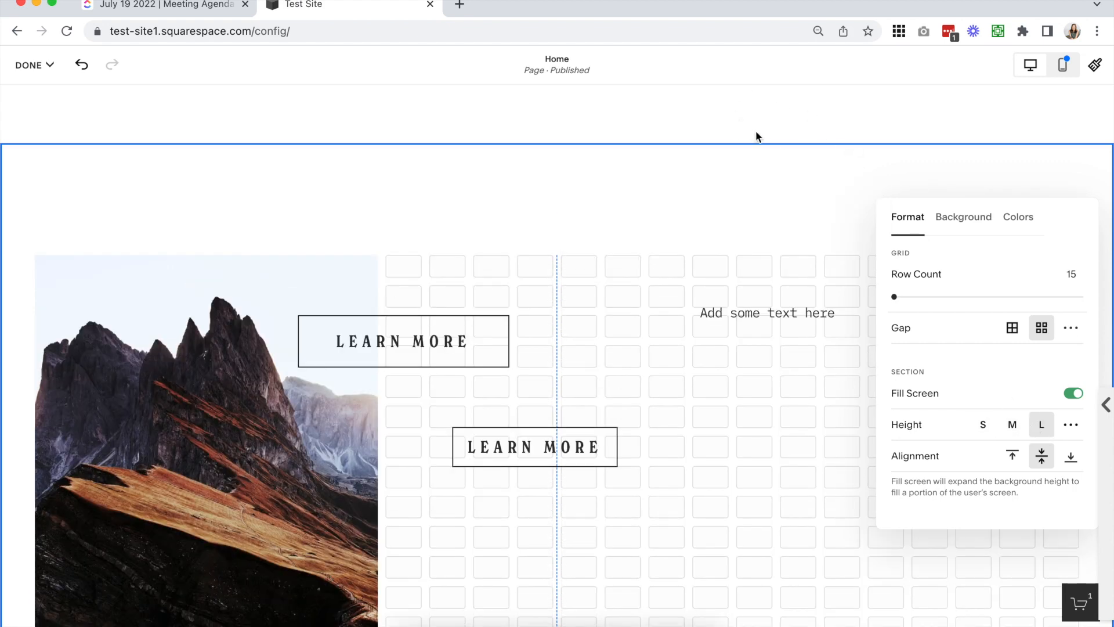
pyautogui.click(982, 424)
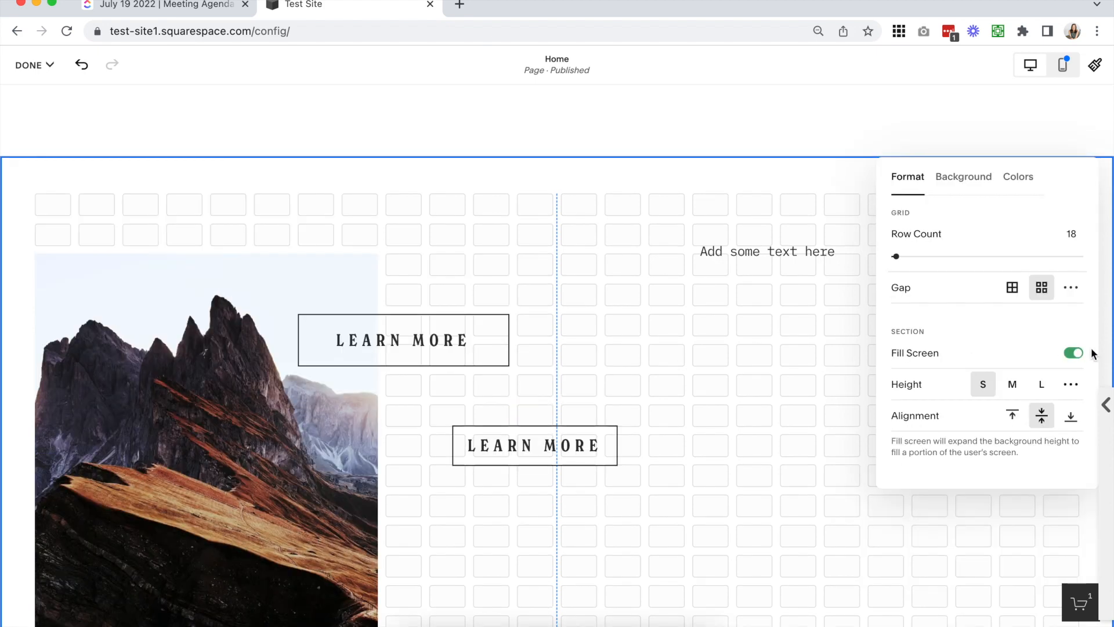
# Turn off Fill Screen and move the mountain image up two rows to the section's top edge
pyautogui.click(1073, 353)
pyautogui.click(346, 196)
pyautogui.moveTo(220, 262); pyautogui.dragTo(221, 203)
pyautogui.scroll(-3, 263, 443)
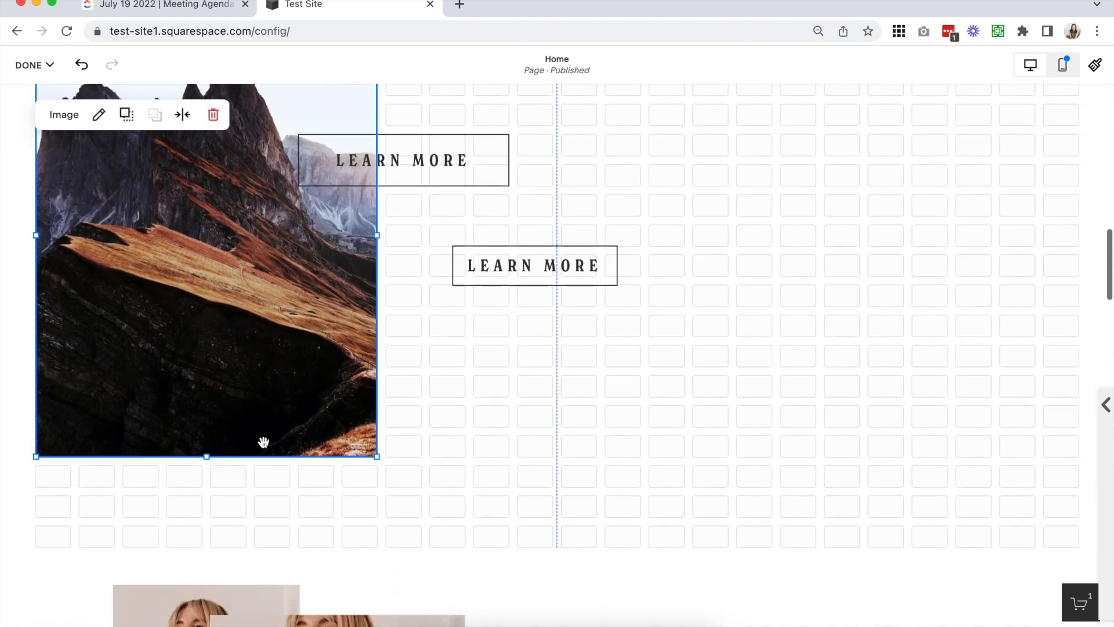
# Shorten the section's grid by three rows so it ends at the image's bottom edge
pyautogui.click(968, 484)
pyautogui.scroll(3, 966, 485)
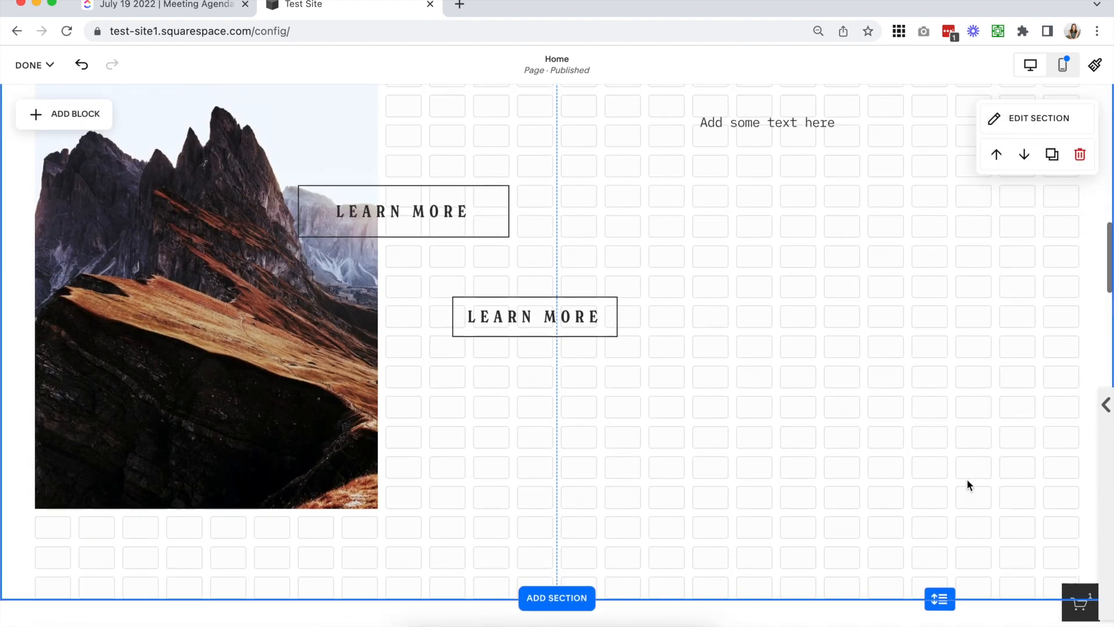
pyautogui.moveTo(940, 608); pyautogui.dragTo(948, 457)
pyautogui.scroll(1, 938, 441)
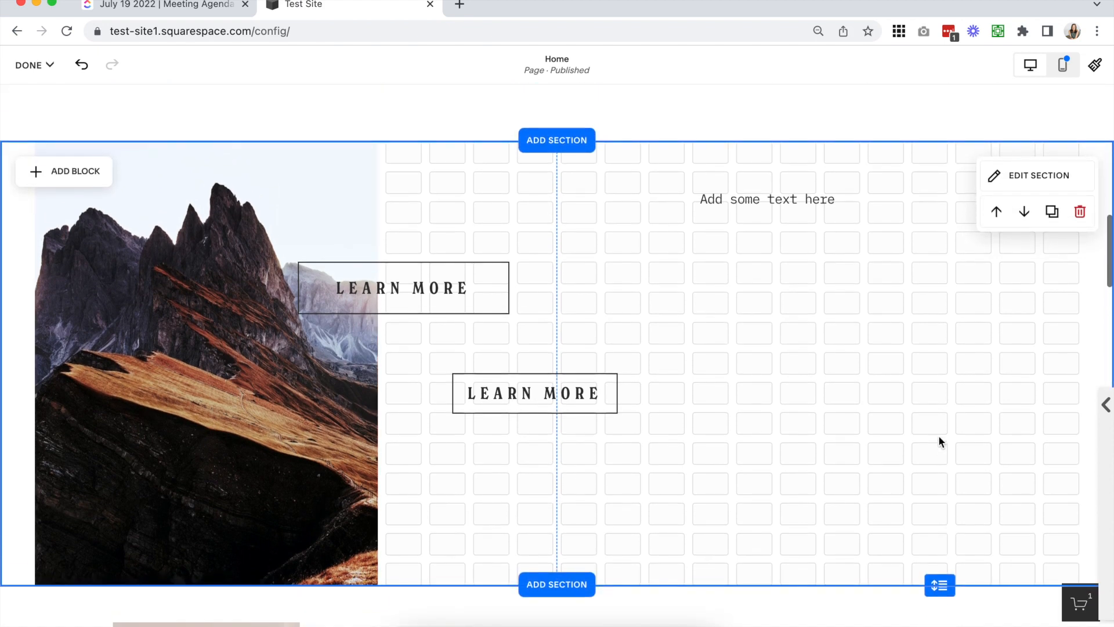
# Extend the mountain image's left side to the section's outer edge, beyond the grid
pyautogui.click(142, 400)
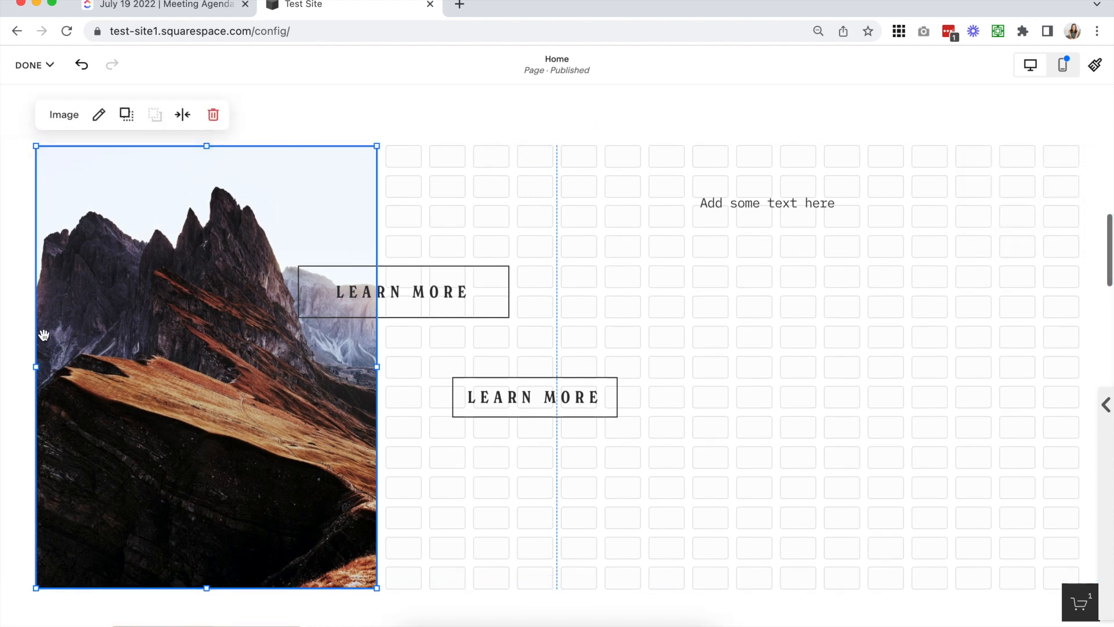
pyautogui.moveTo(39, 367); pyautogui.dragTo(5, 368)
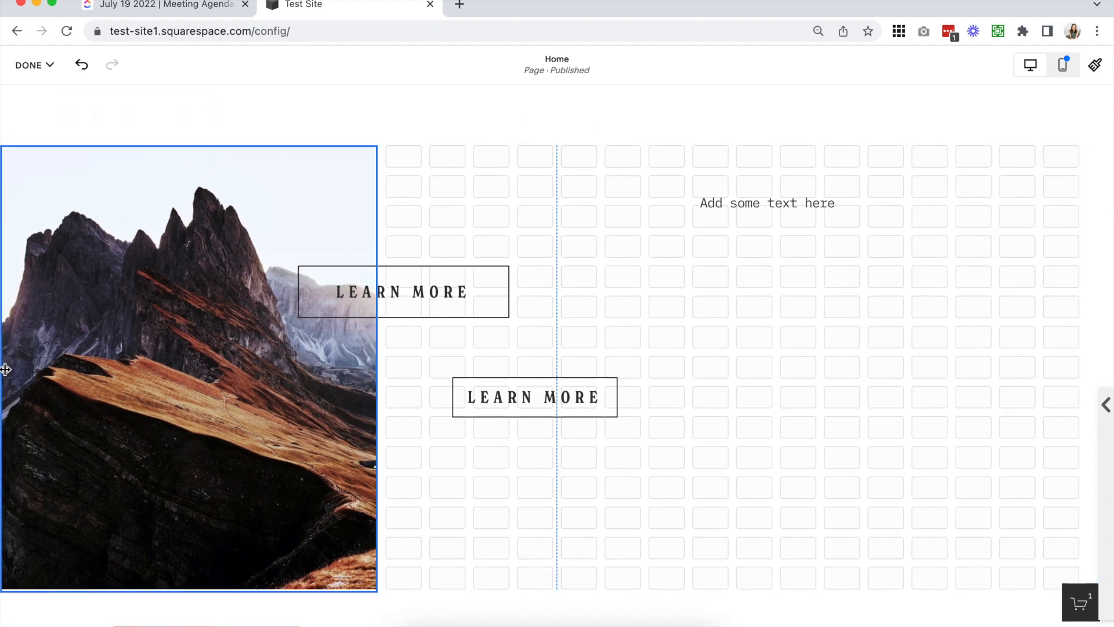
pyautogui.click(462, 203)
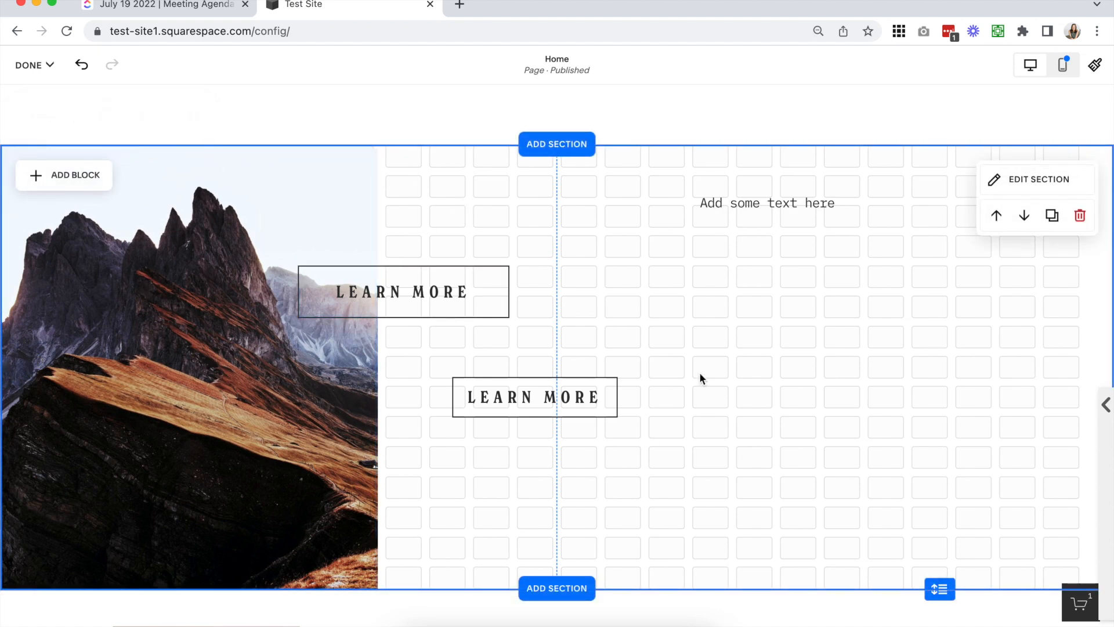
# Examine the Background and Colors settings of the upgraded section and close them
pyautogui.scroll(-1, 247, 192)
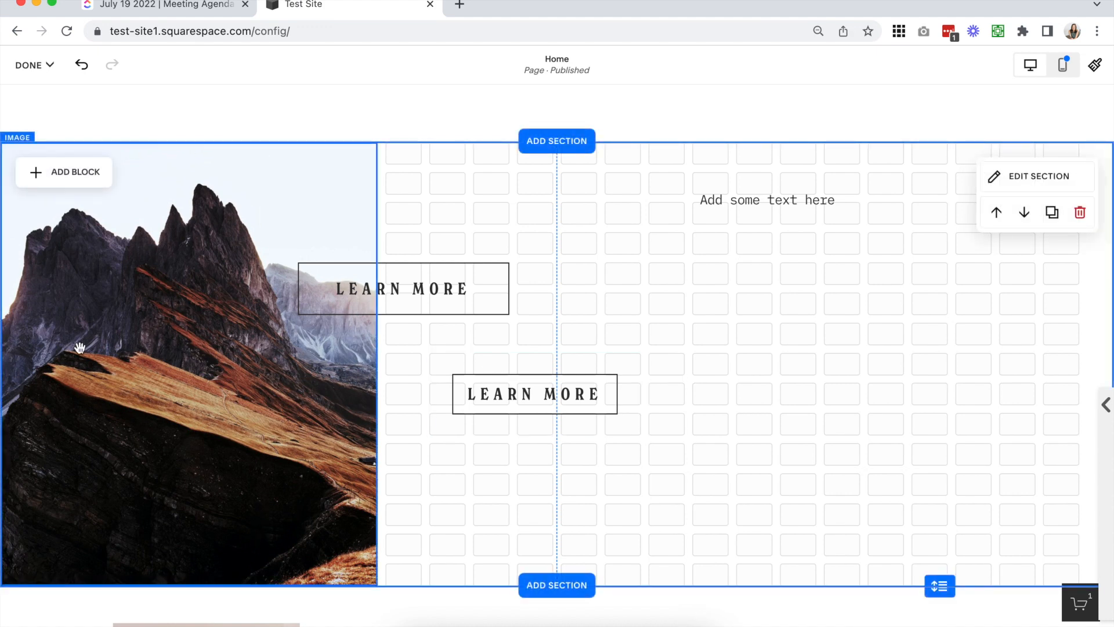
pyautogui.click(1033, 177)
pyautogui.click(781, 405)
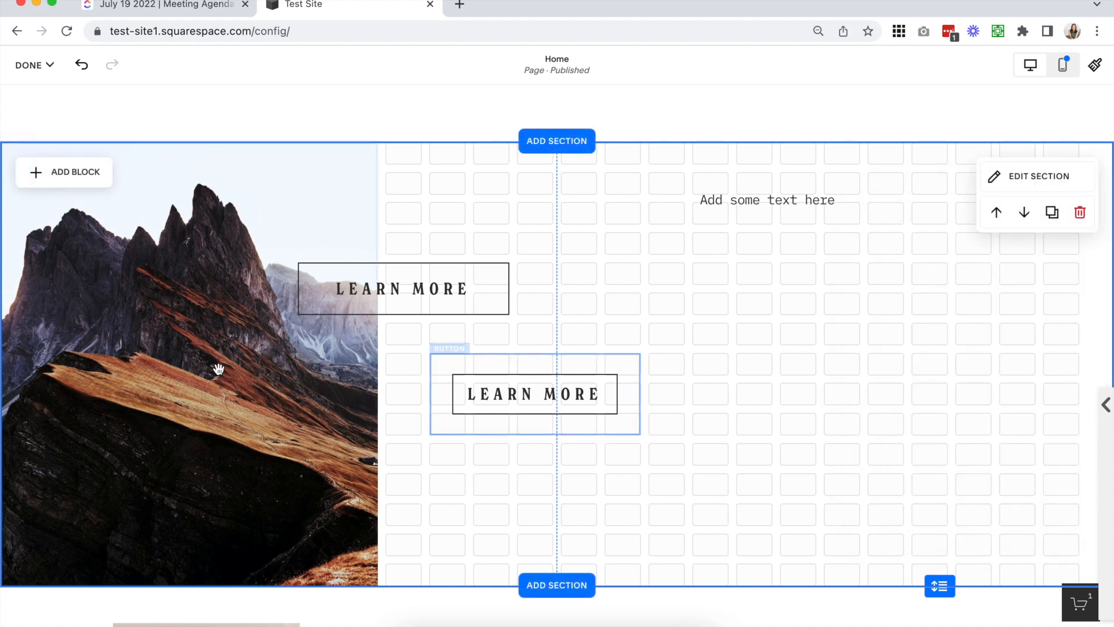
pyautogui.scroll(1, 615, 346)
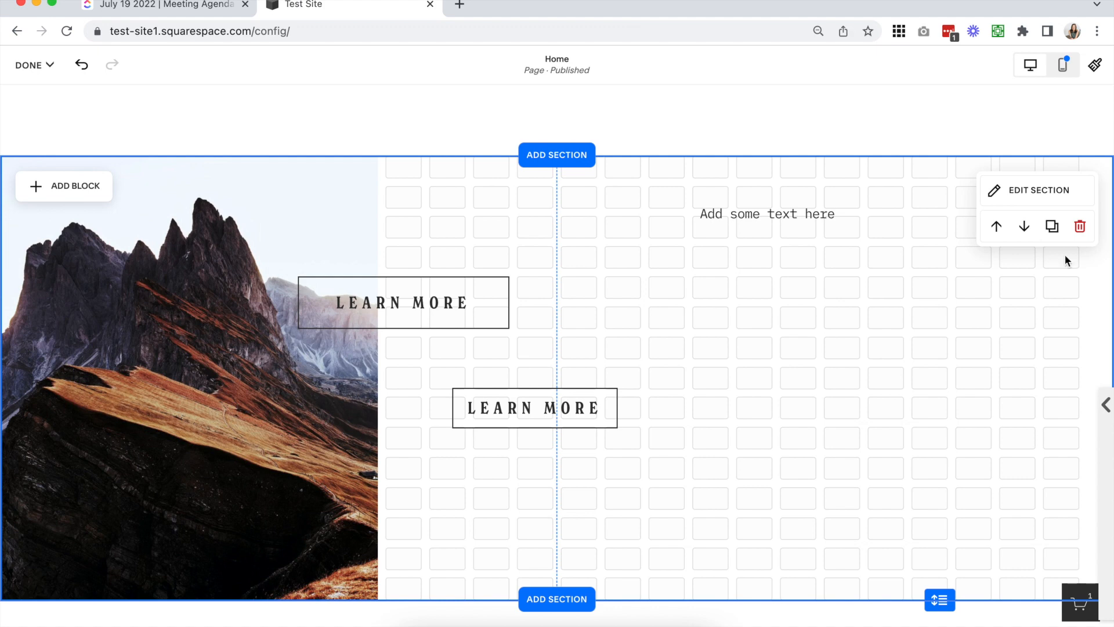
pyautogui.click(1015, 191)
pyautogui.click(964, 243)
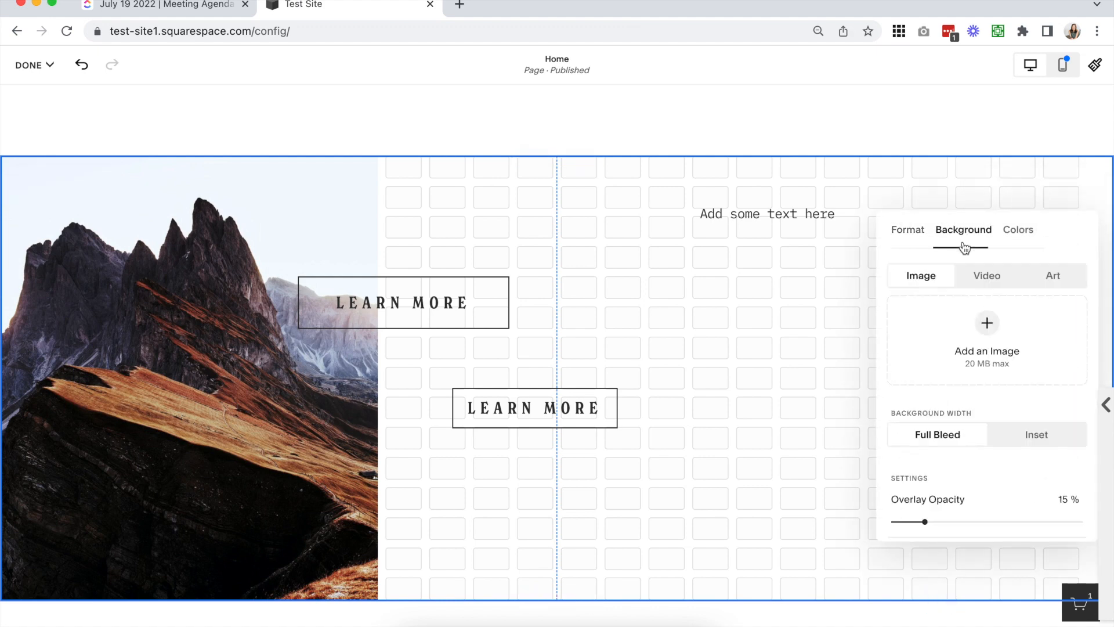
pyautogui.click(1012, 240)
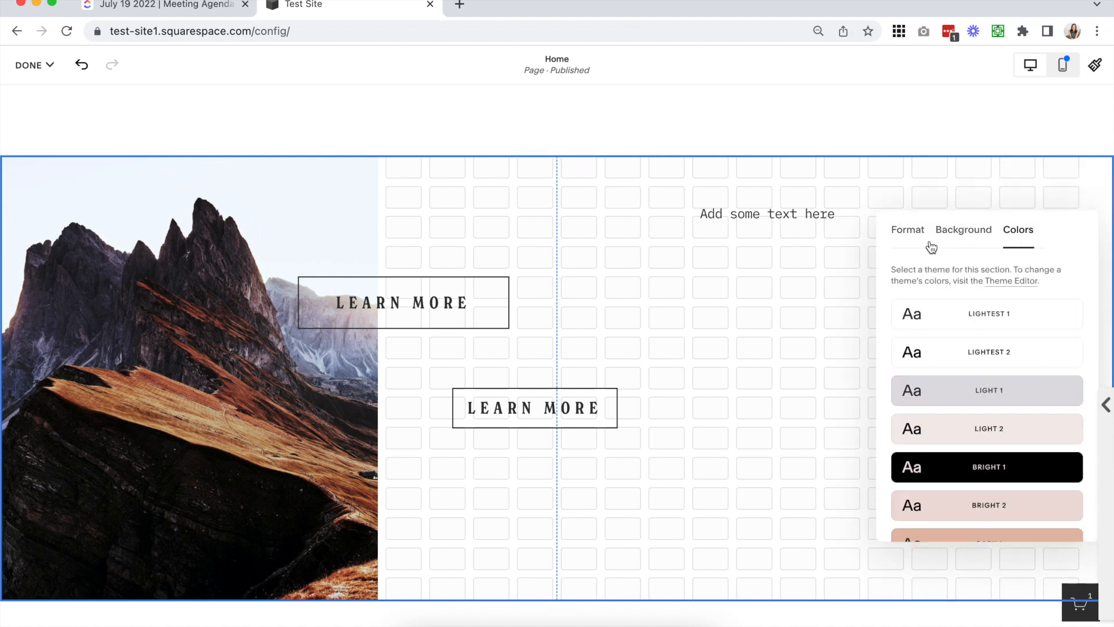
pyautogui.click(694, 294)
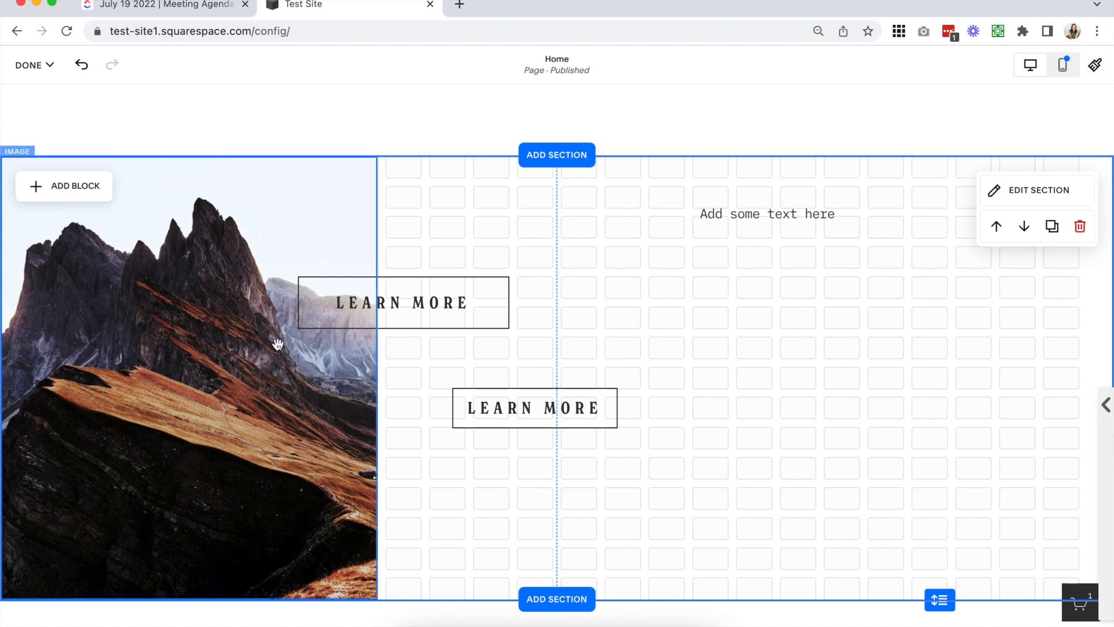
# Switch the Home page editor to Mobile View
pyautogui.scroll(1, 765, 264)
pyautogui.moveTo(920, 217); pyautogui.dragTo(824, 463)
pyautogui.click(824, 463)
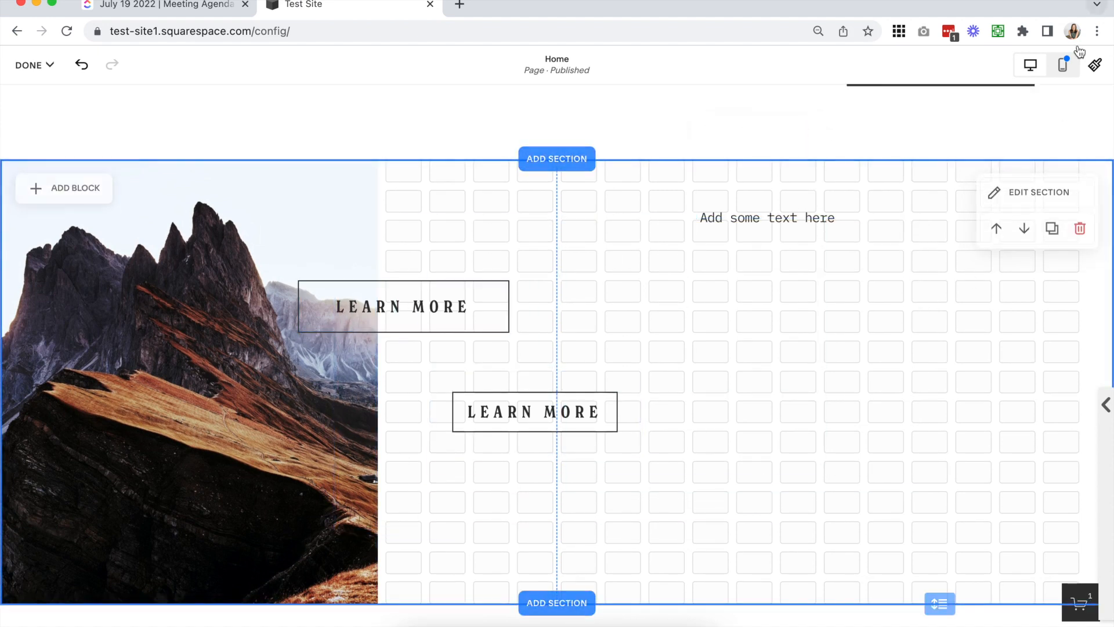
pyautogui.click(1064, 65)
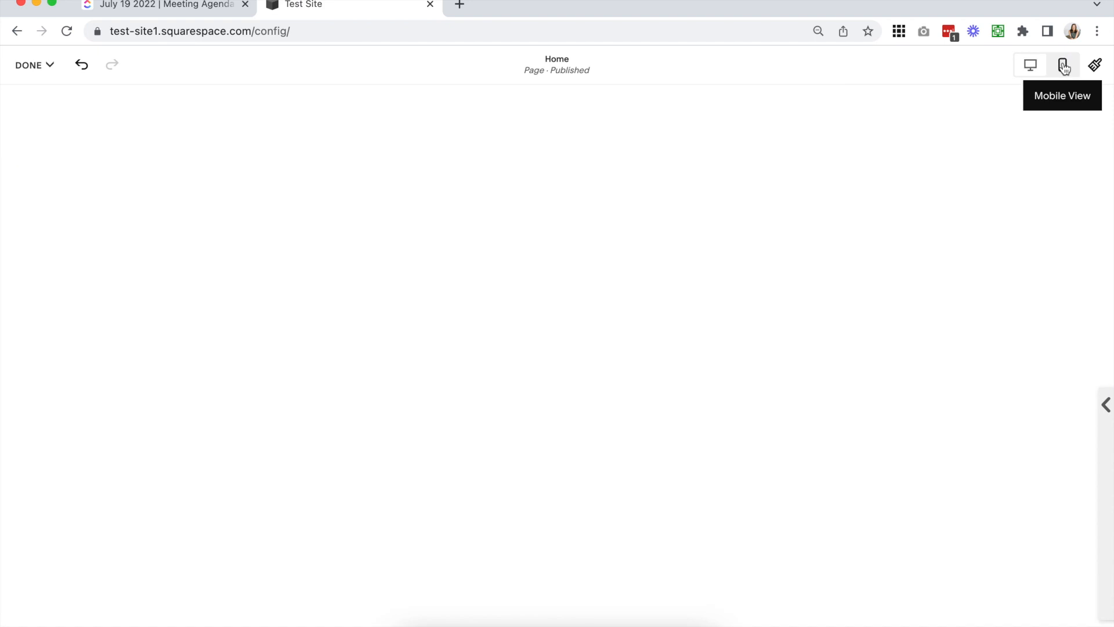
# Narrow the mountain image in the mobile grid section to the first five grid columns
pyautogui.scroll(5, 668, 297)
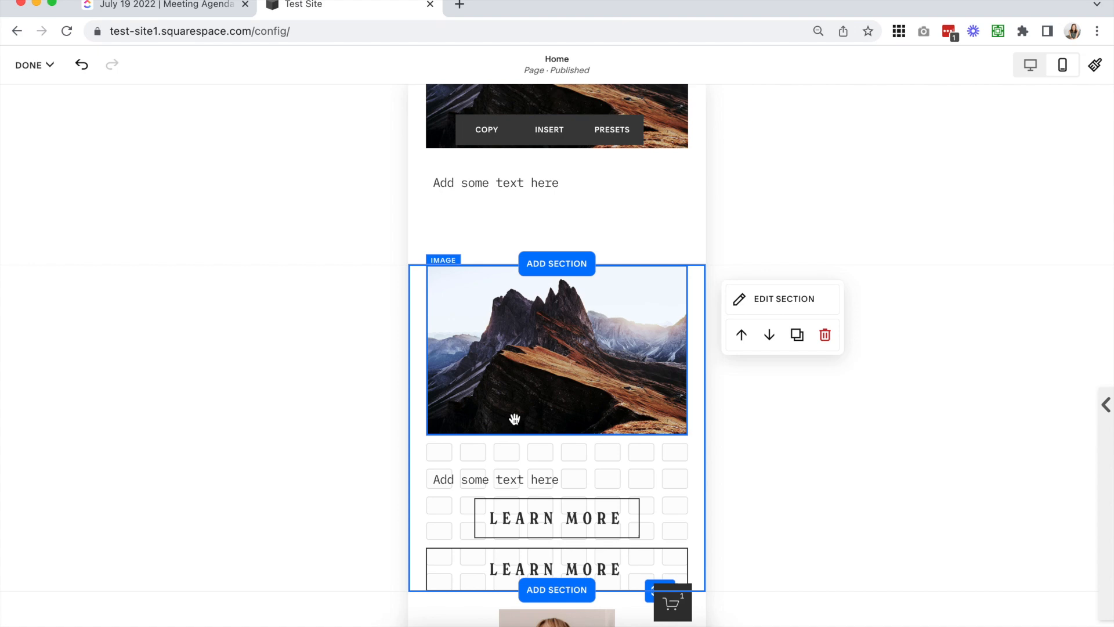
pyautogui.click(516, 418)
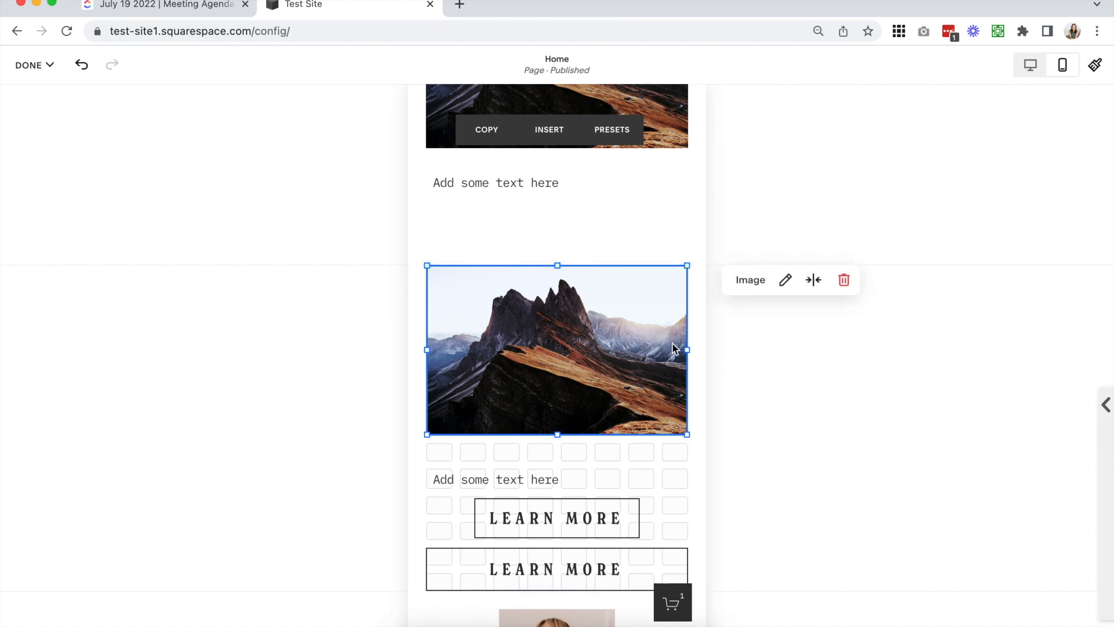
pyautogui.moveTo(686, 350); pyautogui.dragTo(591, 349)
pyautogui.scroll(-2, 441, 275)
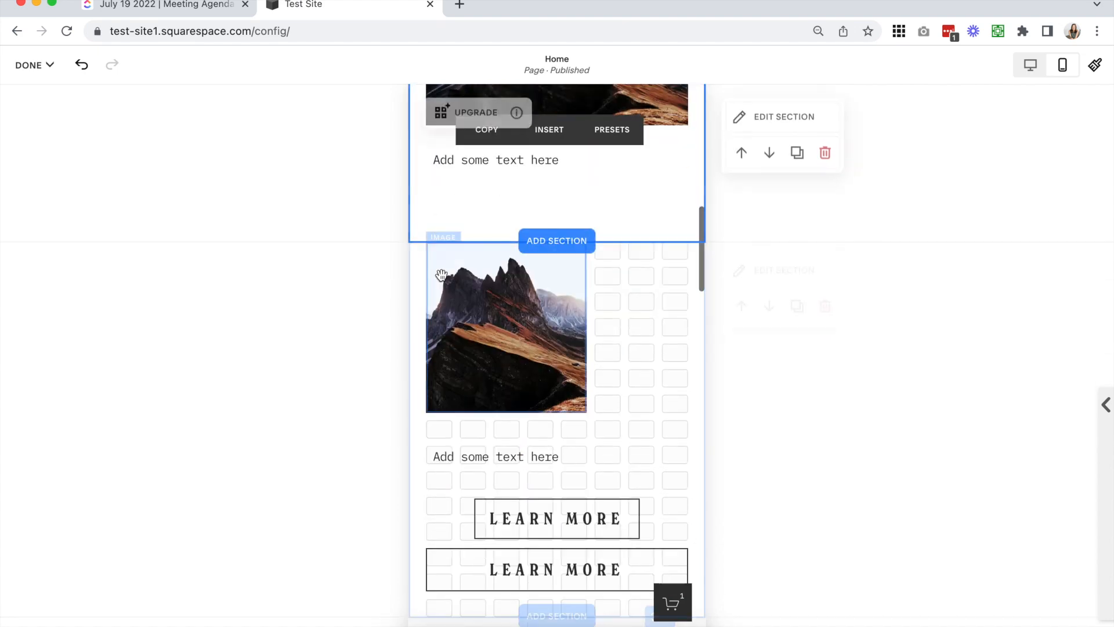
# Extend the grid section's mobile mountain image past the grid on both sides so it spans the full section width
pyautogui.scroll(7, 442, 275)
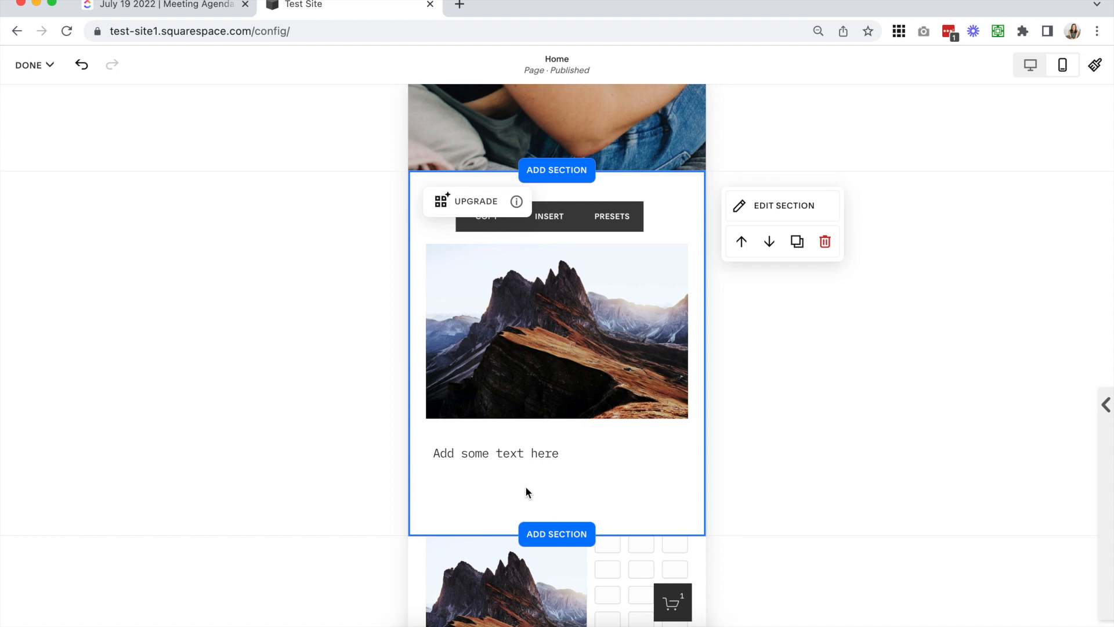
pyautogui.scroll(-5, 526, 492)
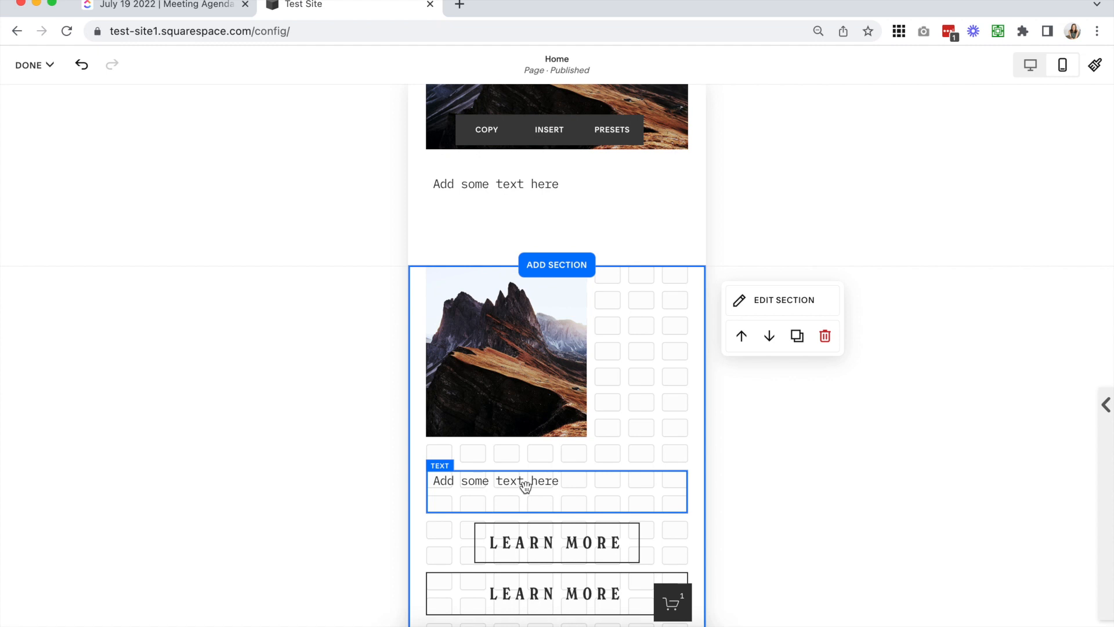
pyautogui.scroll(-2, 602, 401)
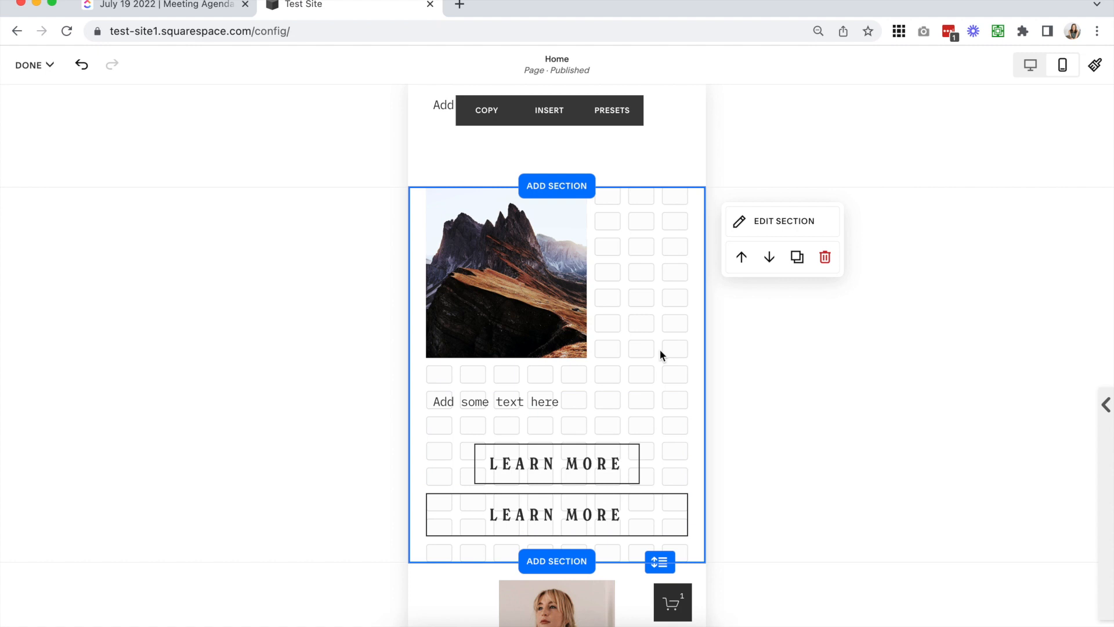
pyautogui.click(507, 316)
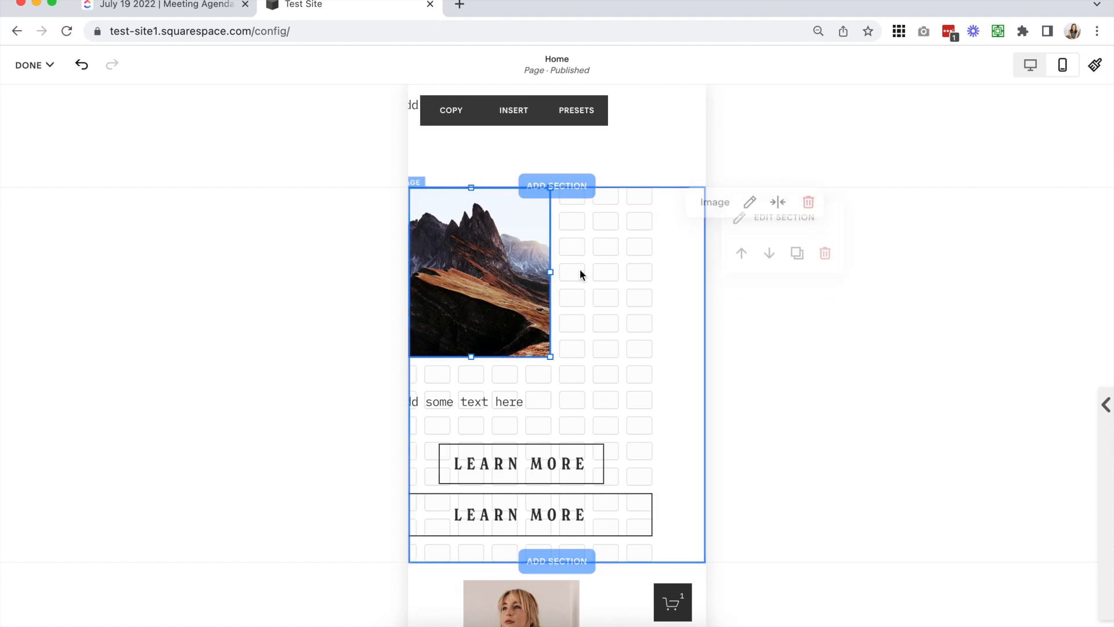
pyautogui.hscroll(-1, 552, 273)
pyautogui.moveTo(428, 274); pyautogui.dragTo(407, 277)
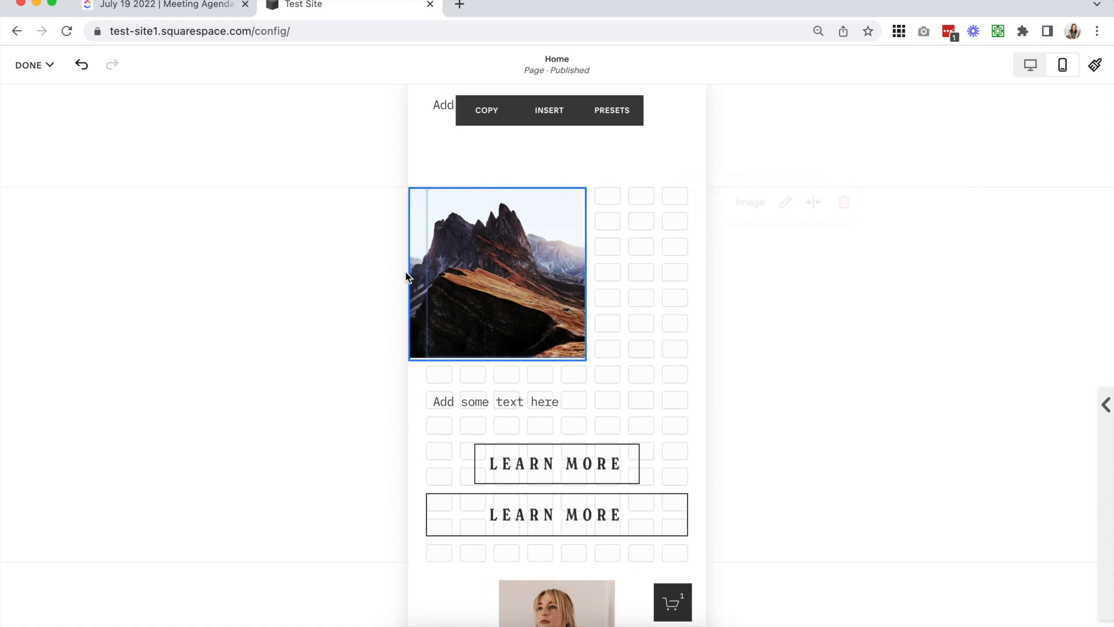
pyautogui.moveTo(590, 272); pyautogui.dragTo(716, 273)
# Move the text block and the first Learn More button up one grid row each below the mountain image
pyautogui.click(545, 407)
pyautogui.click(543, 400)
pyautogui.click(541, 380)
pyautogui.moveTo(542, 392); pyautogui.dragTo(541, 376)
pyautogui.moveTo(539, 452); pyautogui.dragTo(538, 426)
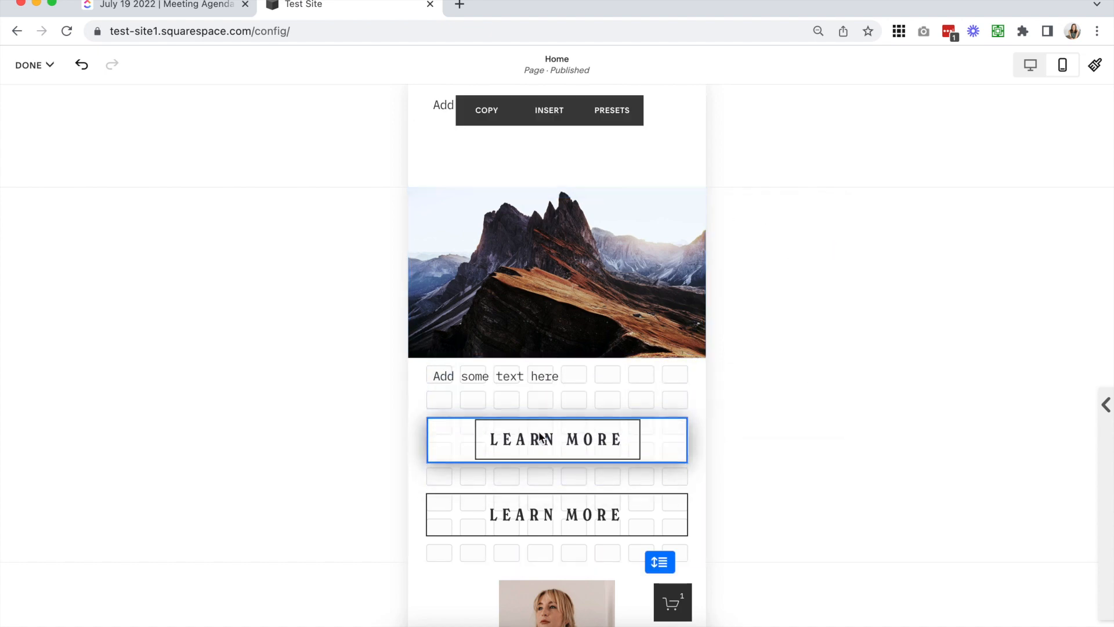
# Align the mobile text to the vertical middle of its text block
pyautogui.click(586, 387)
pyautogui.click(803, 380)
pyautogui.click(803, 413)
# Move the lower Learn More button up one row and shorten the mobile section by one row
pyautogui.moveTo(616, 510); pyautogui.dragTo(616, 487)
pyautogui.click(665, 533)
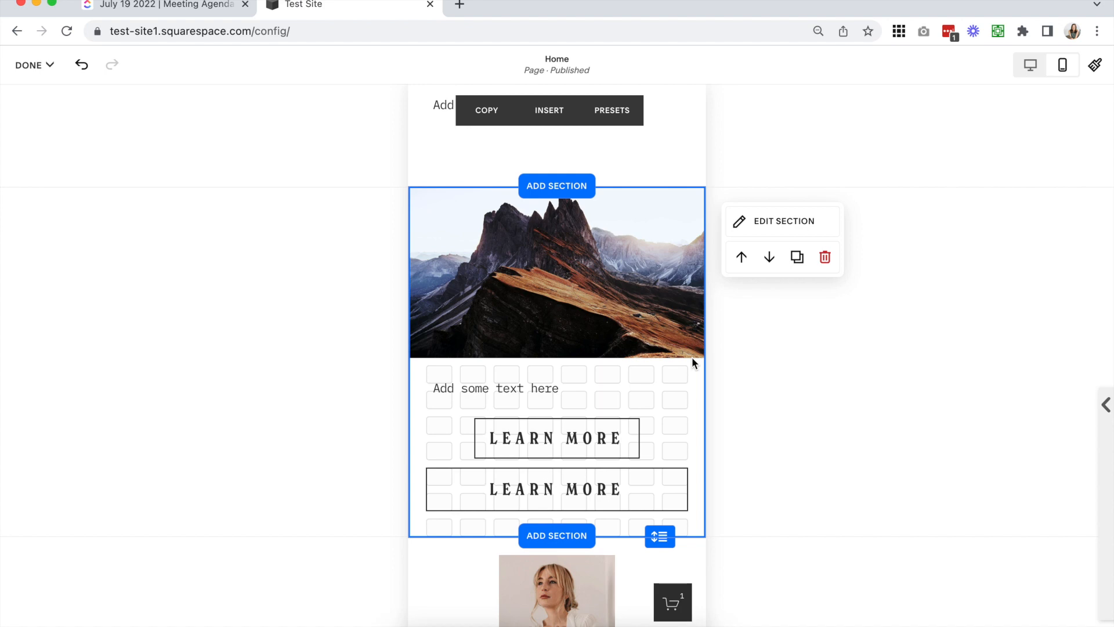
# Narrow the mobile mountain image to five columns, extend it down two rows and place it against the section's left edge
pyautogui.scroll(-2, 691, 358)
pyautogui.scroll(2, 652, 314)
pyautogui.click(667, 308)
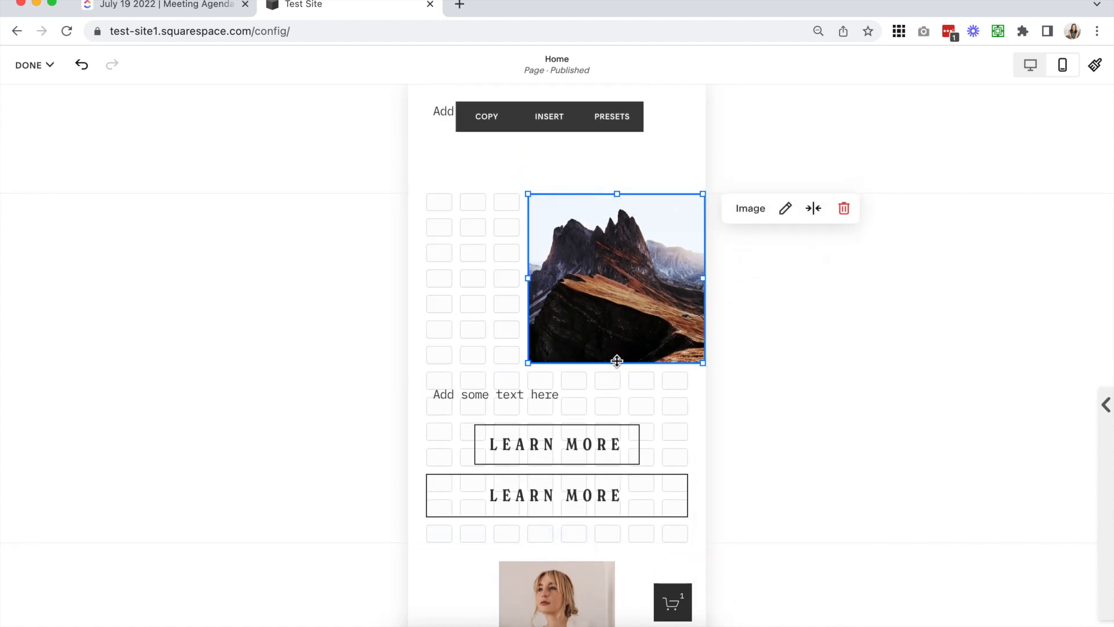
pyautogui.moveTo(616, 358); pyautogui.dragTo(621, 419)
pyautogui.moveTo(629, 281); pyautogui.dragTo(506, 267)
# Place the narrowed text block beside the mobile image's upper part and the first Learn More button below it, overlapping the image
pyautogui.click(668, 382)
pyautogui.moveTo(685, 387); pyautogui.dragTo(654, 206)
pyautogui.moveTo(603, 444); pyautogui.dragTo(610, 417)
pyautogui.moveTo(460, 419); pyautogui.dragTo(610, 316)
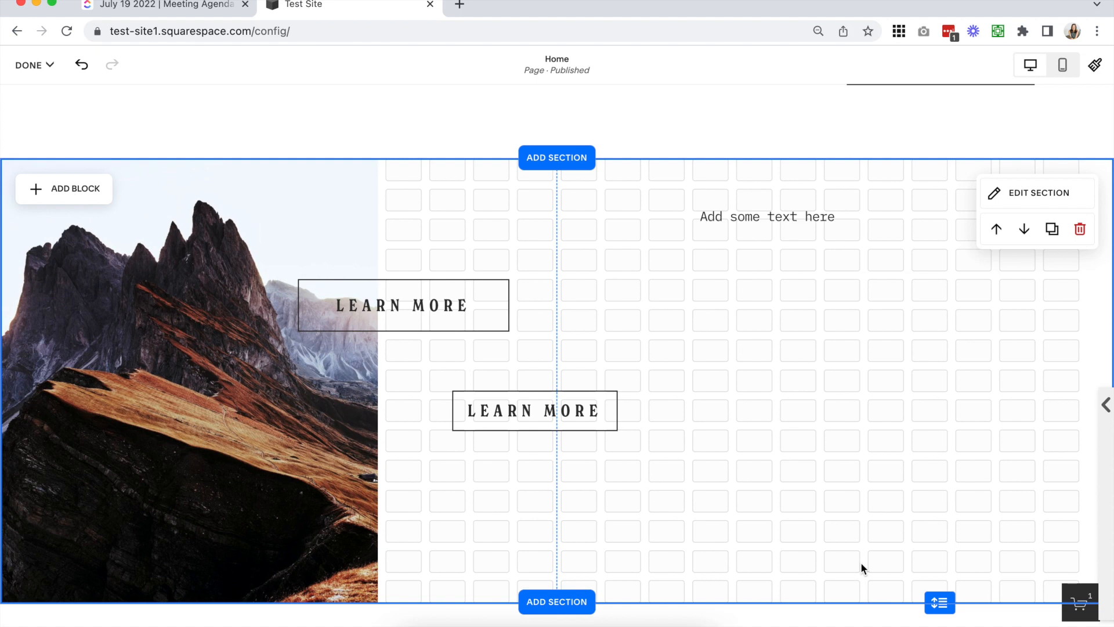
# Examine the text alignment options for the "Add some text here" block in the desktop layout
pyautogui.click(801, 216)
pyautogui.tripleClick(800, 216)
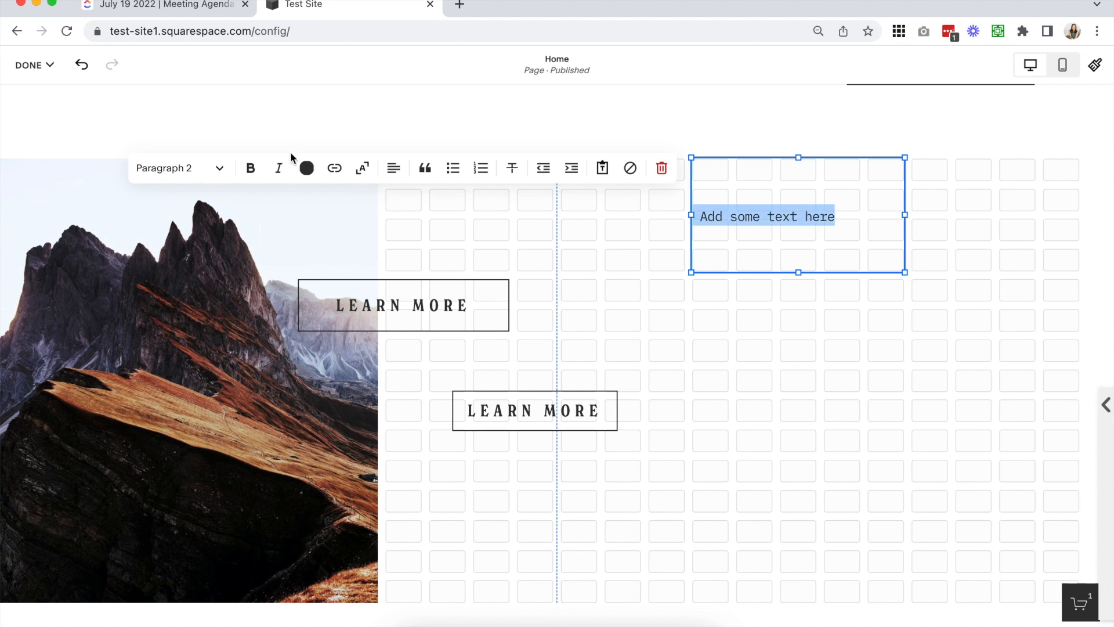
pyautogui.click(386, 175)
pyautogui.click(385, 175)
pyautogui.click(970, 186)
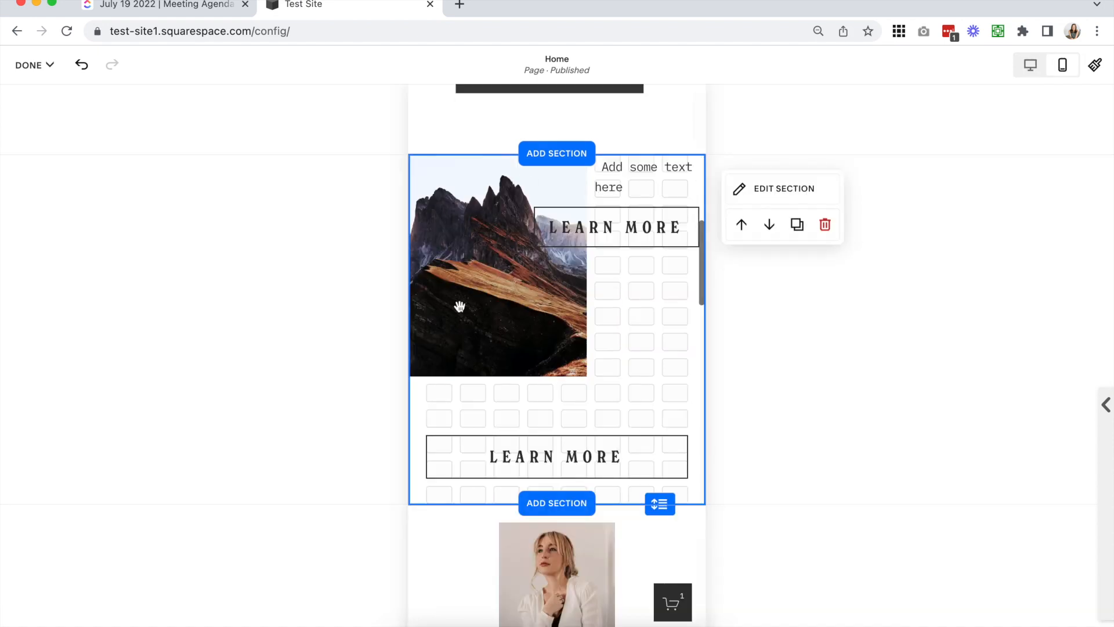
# Move the lower Learn More button up two rows in the mobile layout, directly below the mountain image
pyautogui.moveTo(577, 444); pyautogui.dragTo(688, 403)
pyautogui.scroll(-1, 687, 408)
pyautogui.click(651, 461)
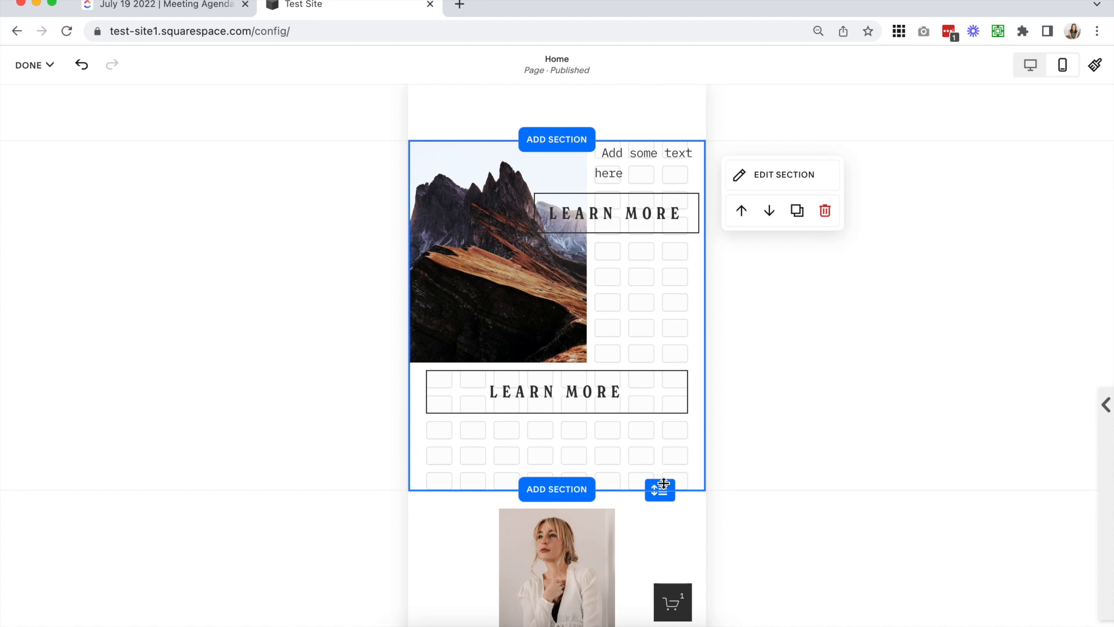
# Reduce the mobile section's row count until the grid ends at the lower Learn More button
pyautogui.click(765, 172)
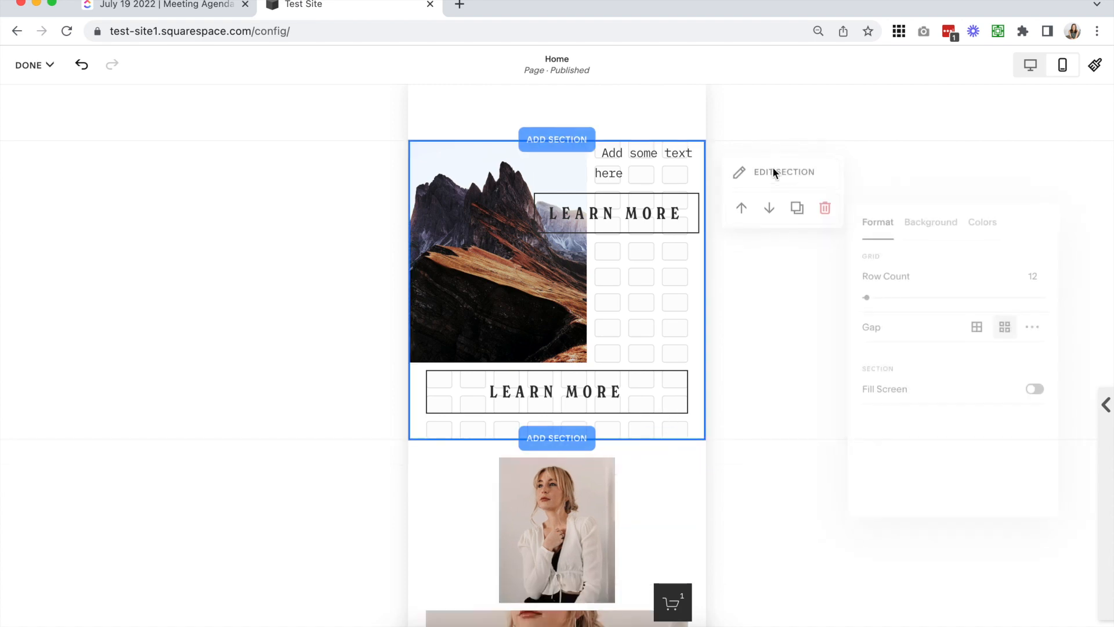
pyautogui.click(1039, 270)
pyautogui.press('Up')
pyautogui.press('Up')
pyautogui.press('Up')
pyautogui.press('Down')
pyautogui.press('Down')
pyautogui.press('Down')
pyautogui.press('Down')
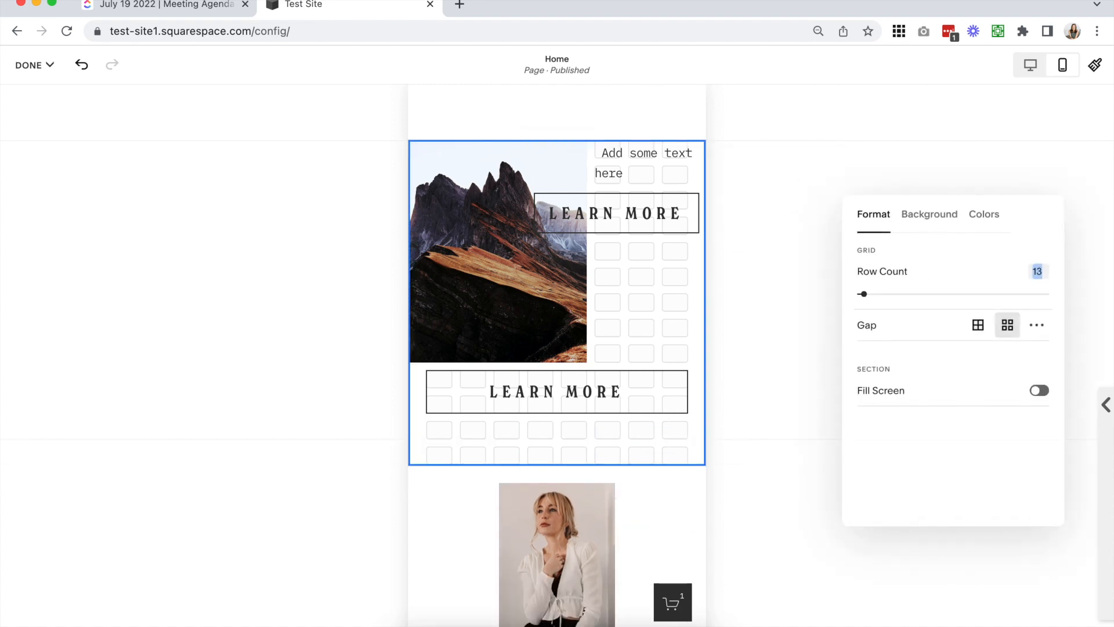
pyautogui.click(630, 328)
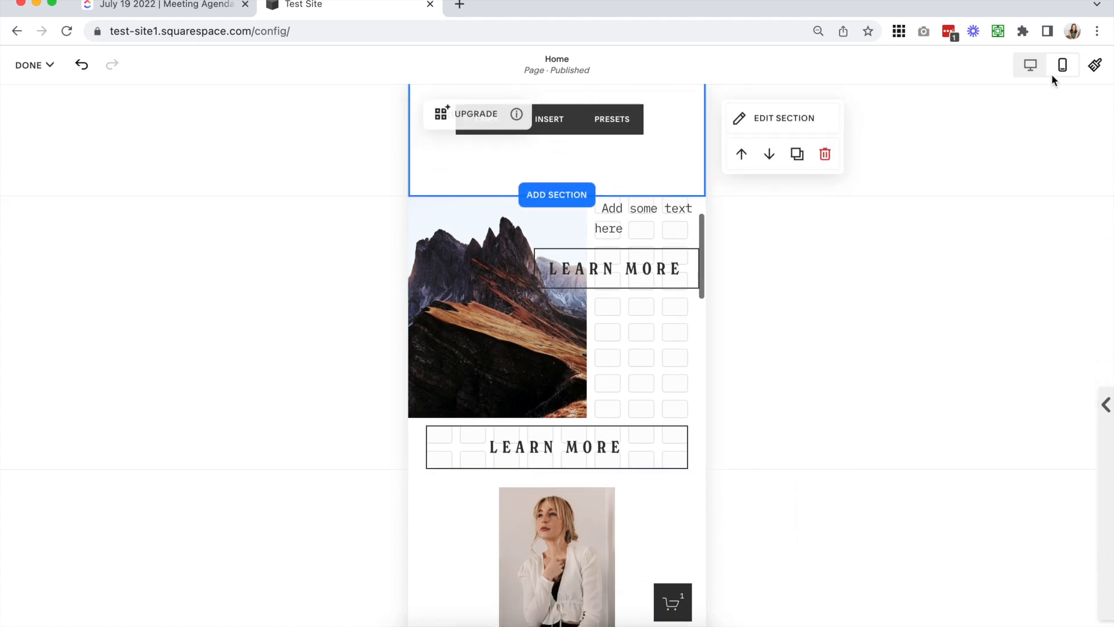
# Switch to the desktop view and compare the upgraded grid section with the classic section above it
pyautogui.click(1030, 64)
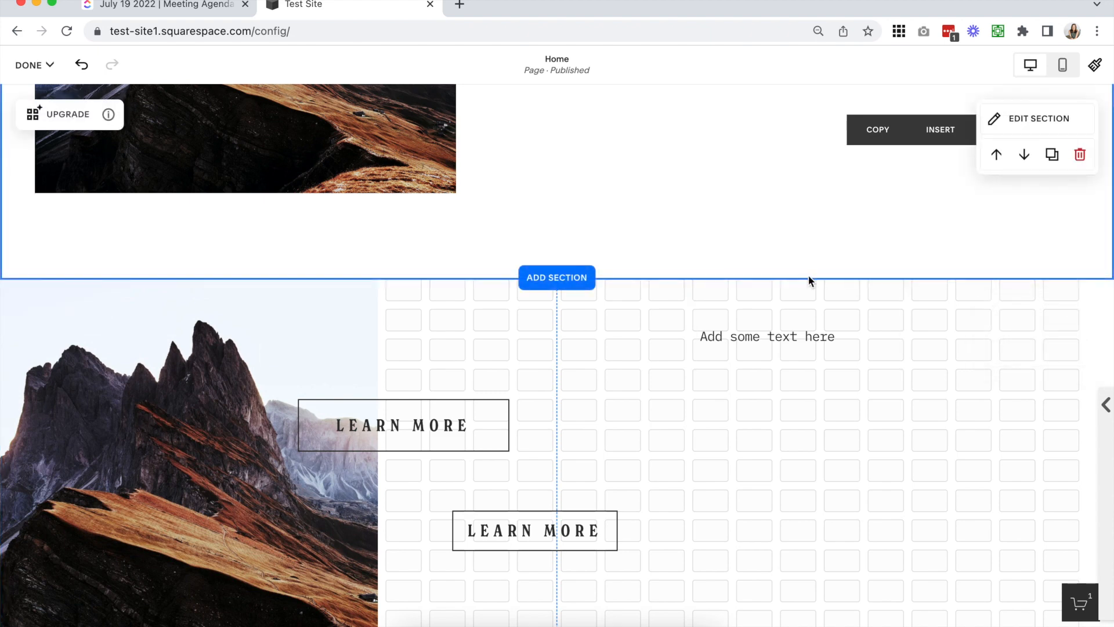
pyautogui.scroll(-2, 808, 275)
pyautogui.scroll(-1, 808, 275)
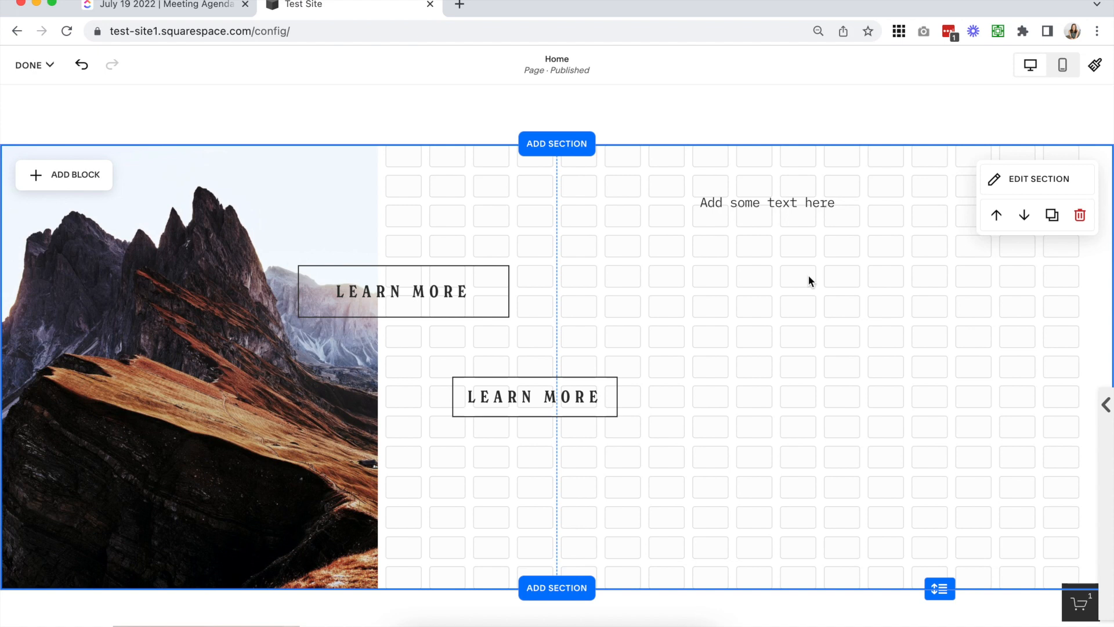
pyautogui.scroll(1, 596, 369)
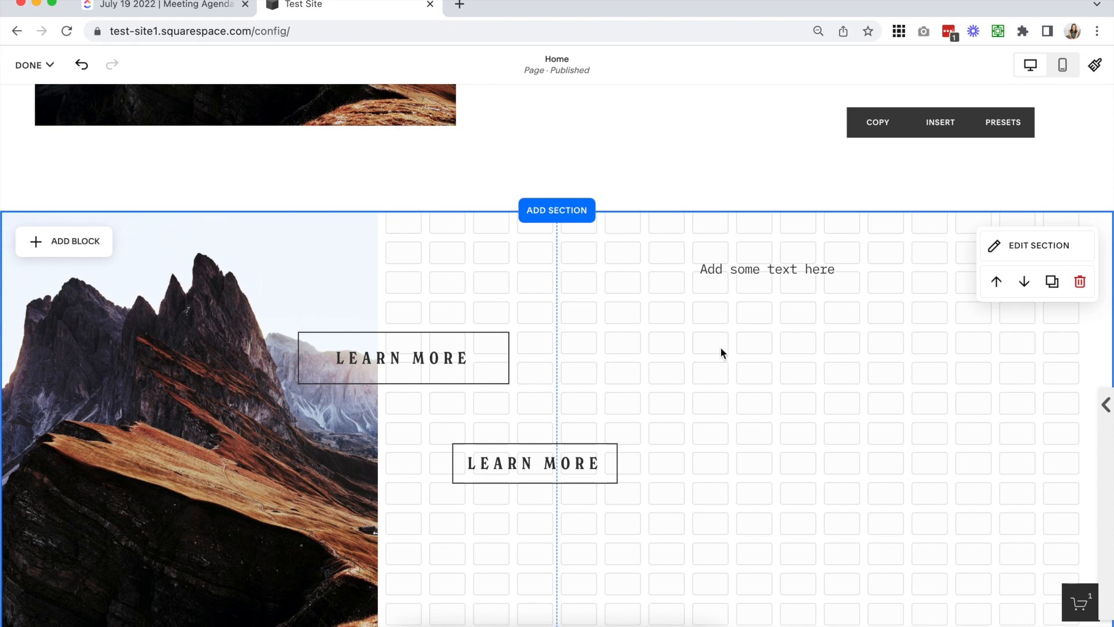
pyautogui.scroll(3, 719, 346)
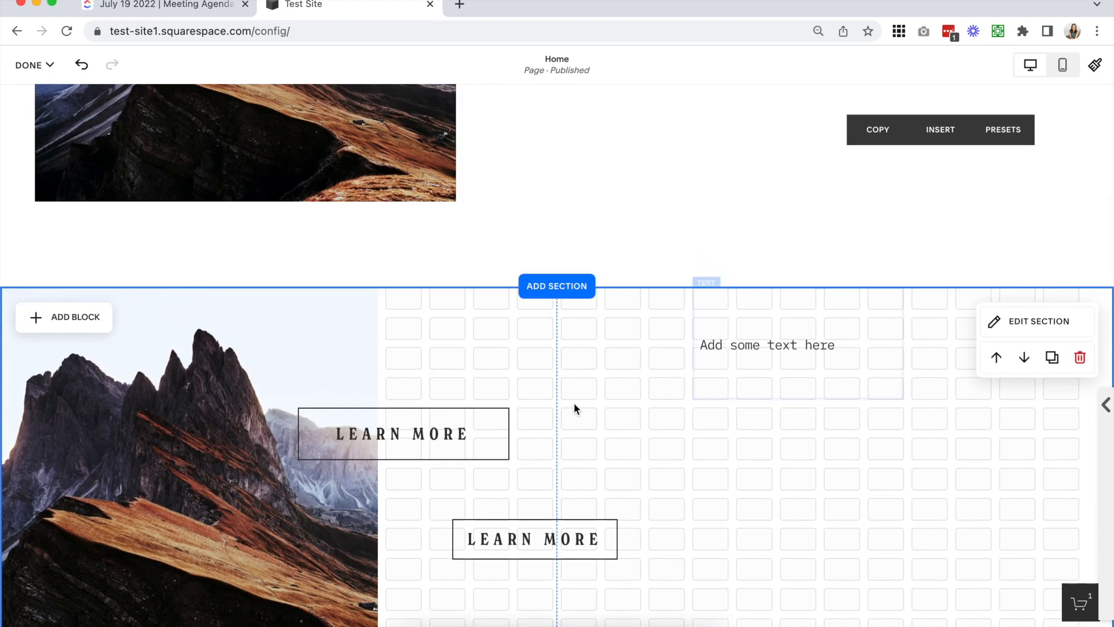
pyautogui.scroll(5, 574, 403)
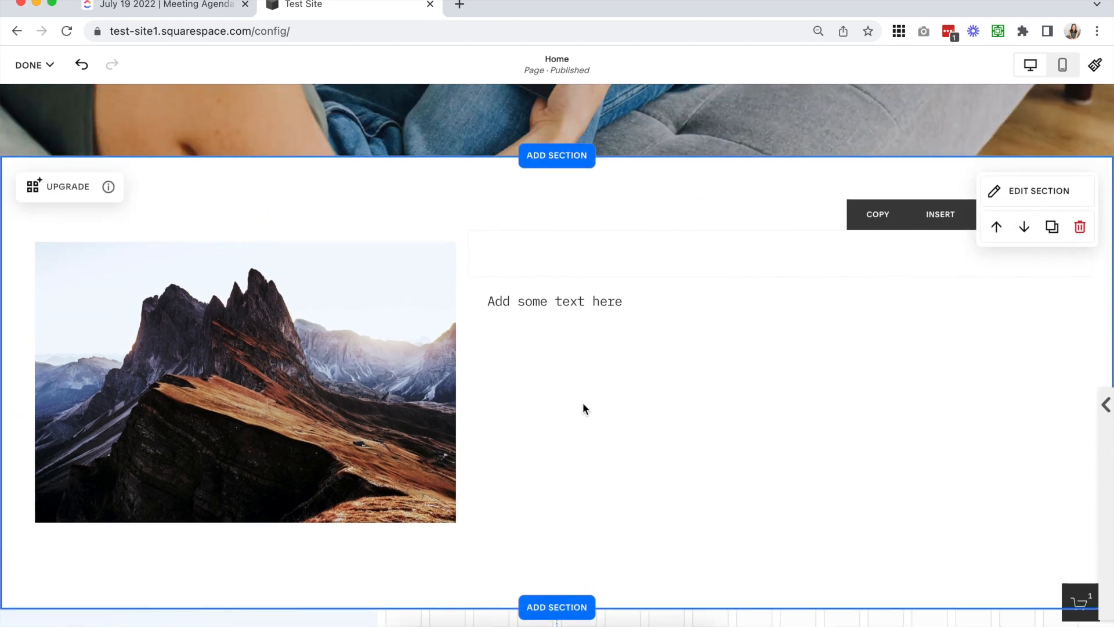
# Try the Stack layout on the classic section's mountain image and set it back to Inline
pyautogui.click(321, 307)
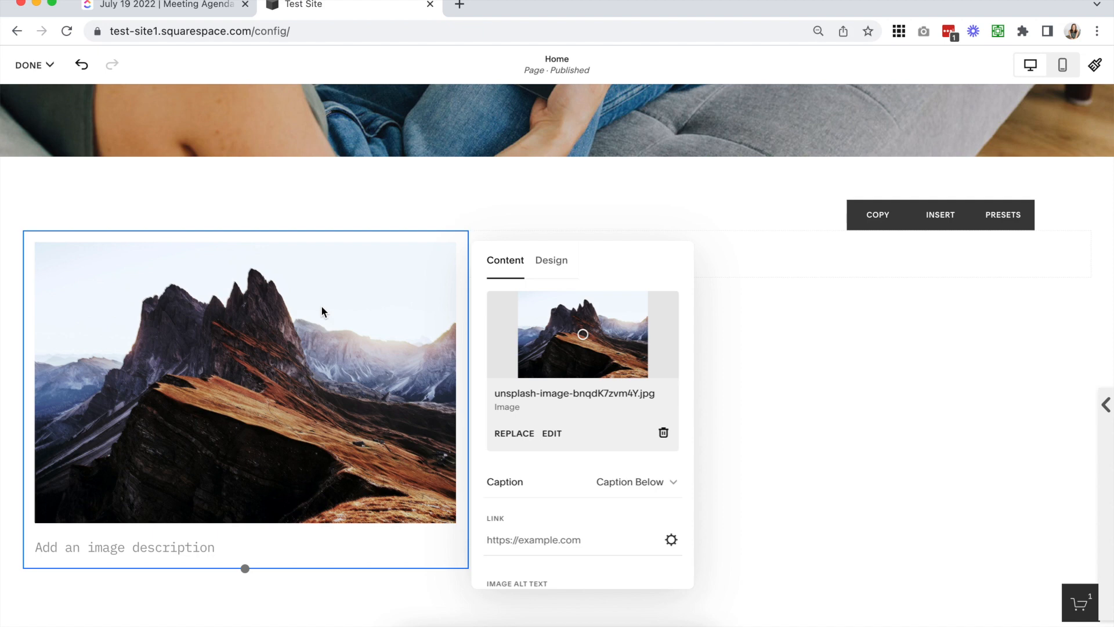
pyautogui.click(558, 259)
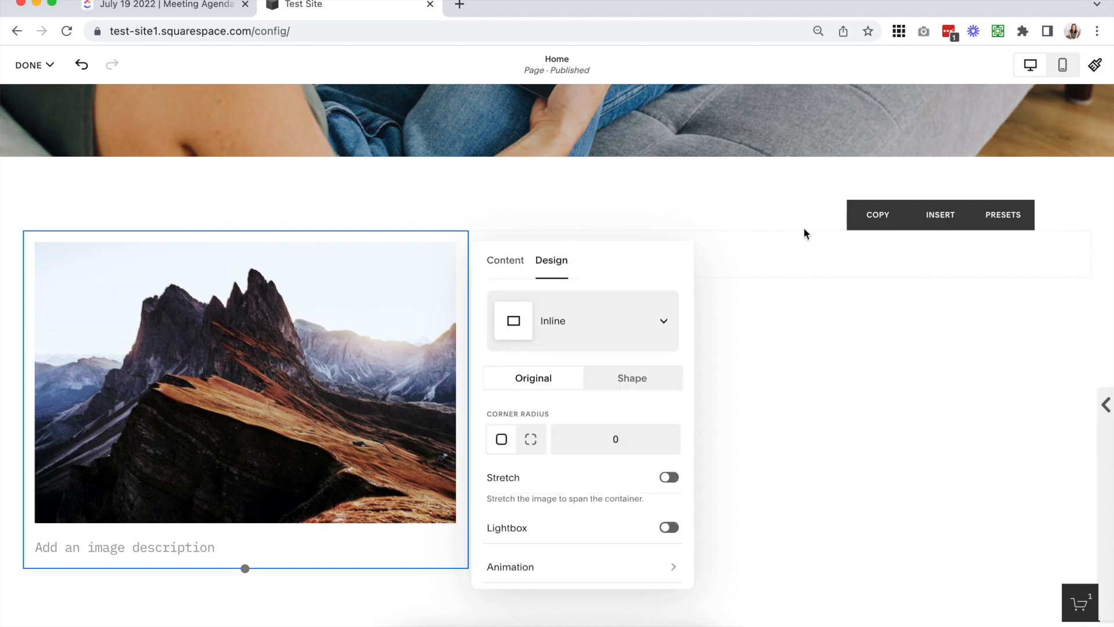
pyautogui.click(614, 316)
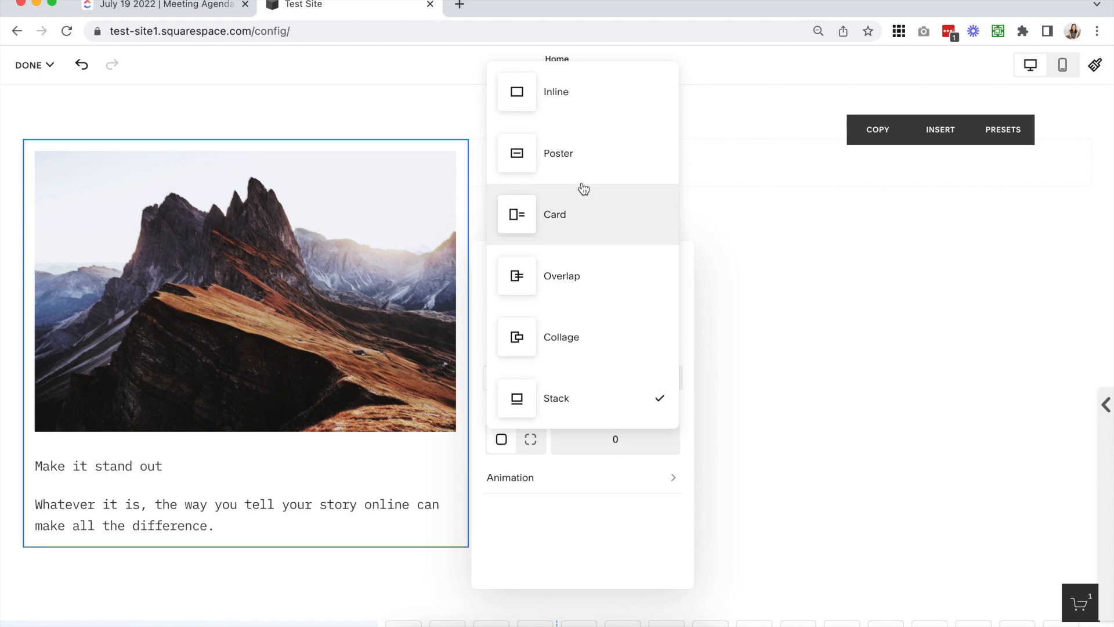
pyautogui.click(565, 87)
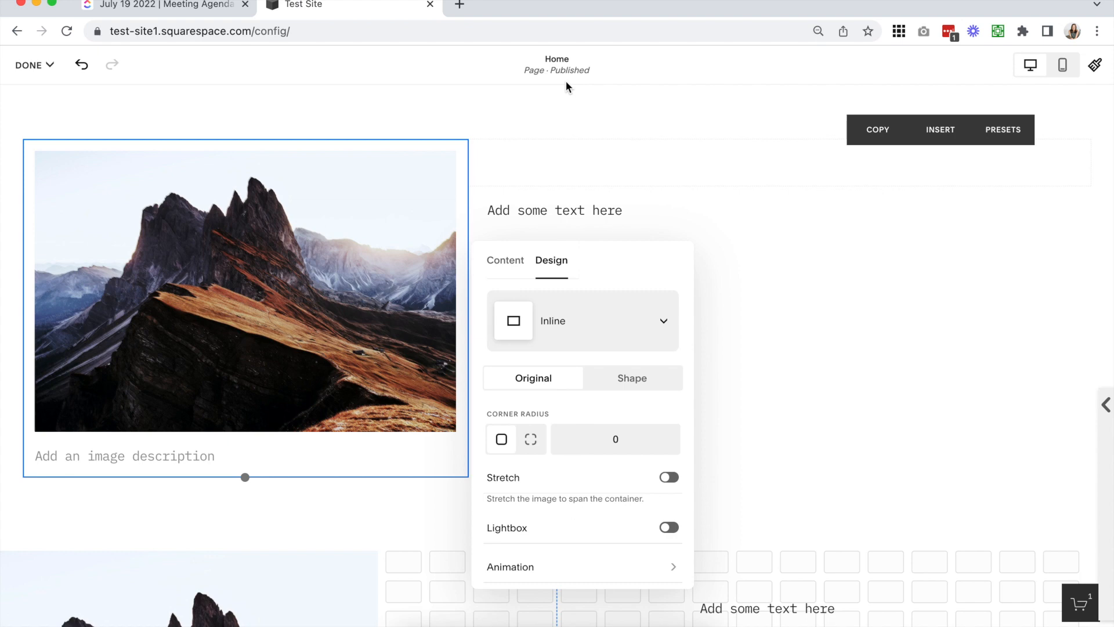
pyautogui.click(588, 319)
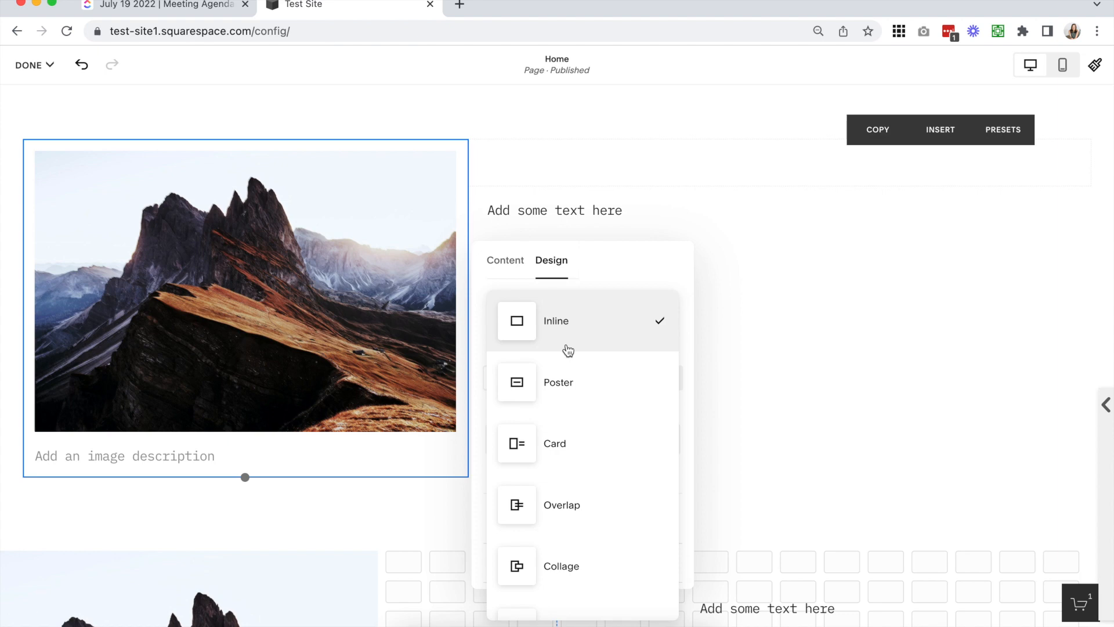
pyautogui.click(632, 265)
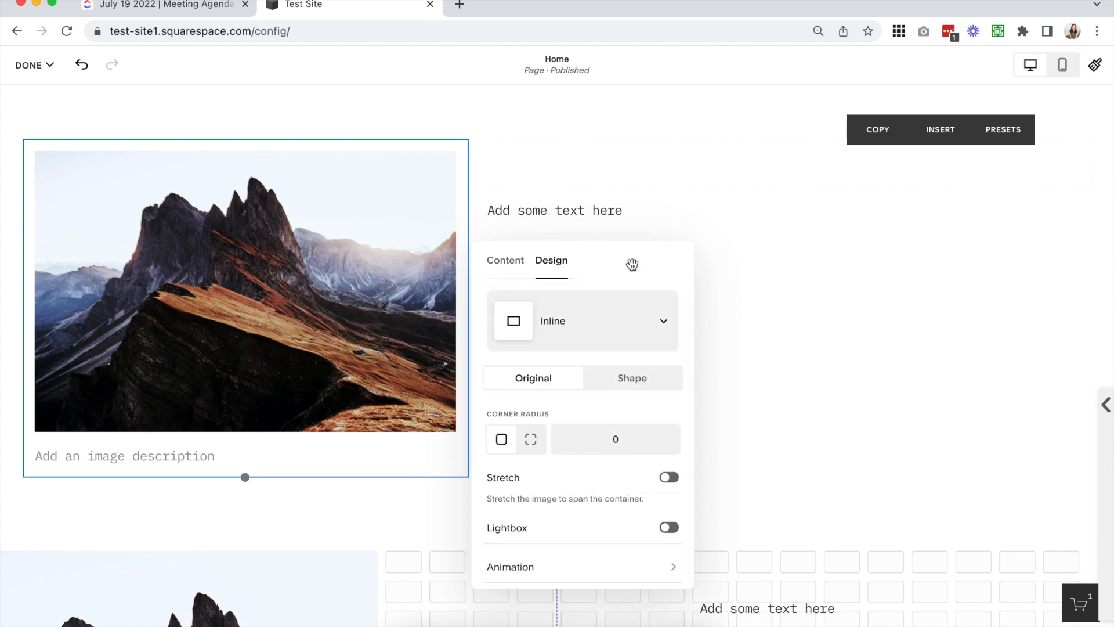
# Select the mountain image in the upgraded grid section to examine its available image controls
pyautogui.scroll(-4, 743, 315)
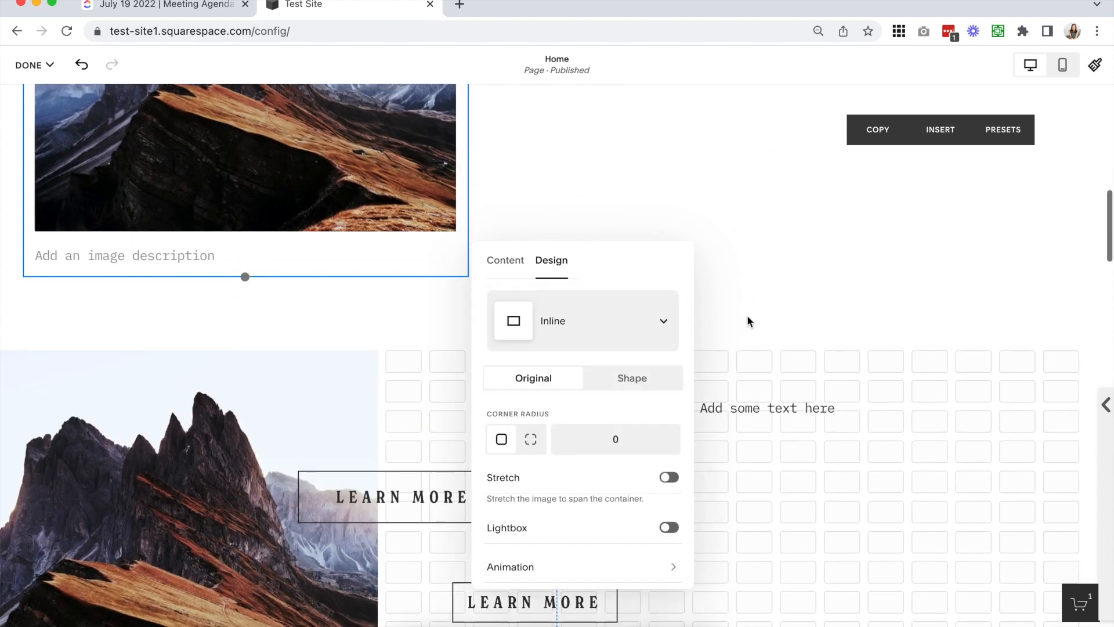
pyautogui.scroll(-2, 696, 304)
pyautogui.click(221, 347)
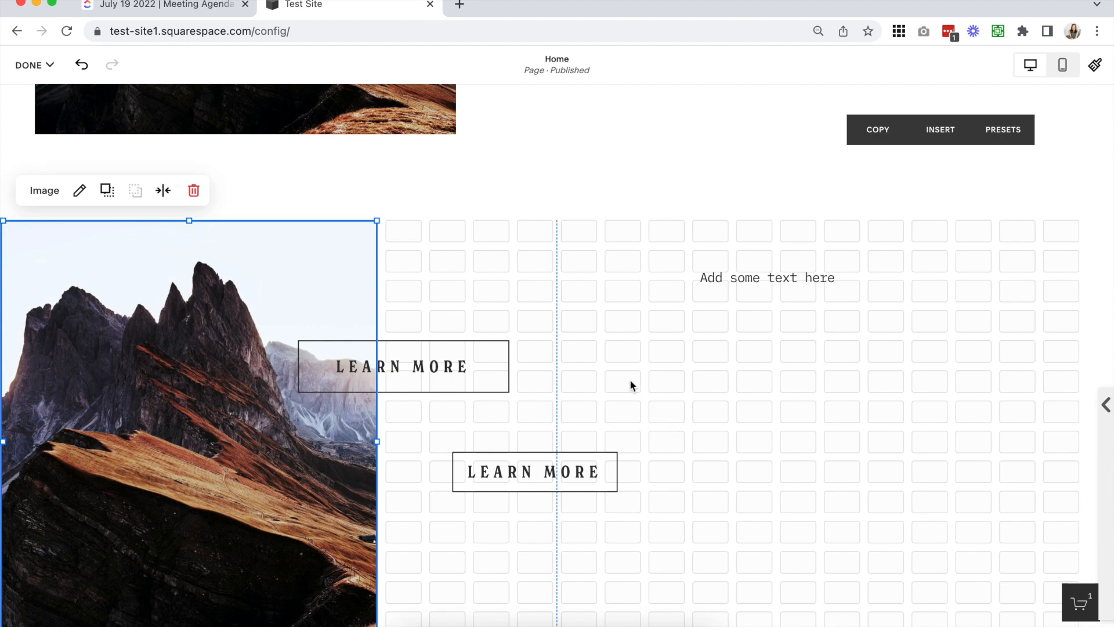
# Open the classic section's mountain image for editing and examine its content settings
pyautogui.scroll(1, 631, 386)
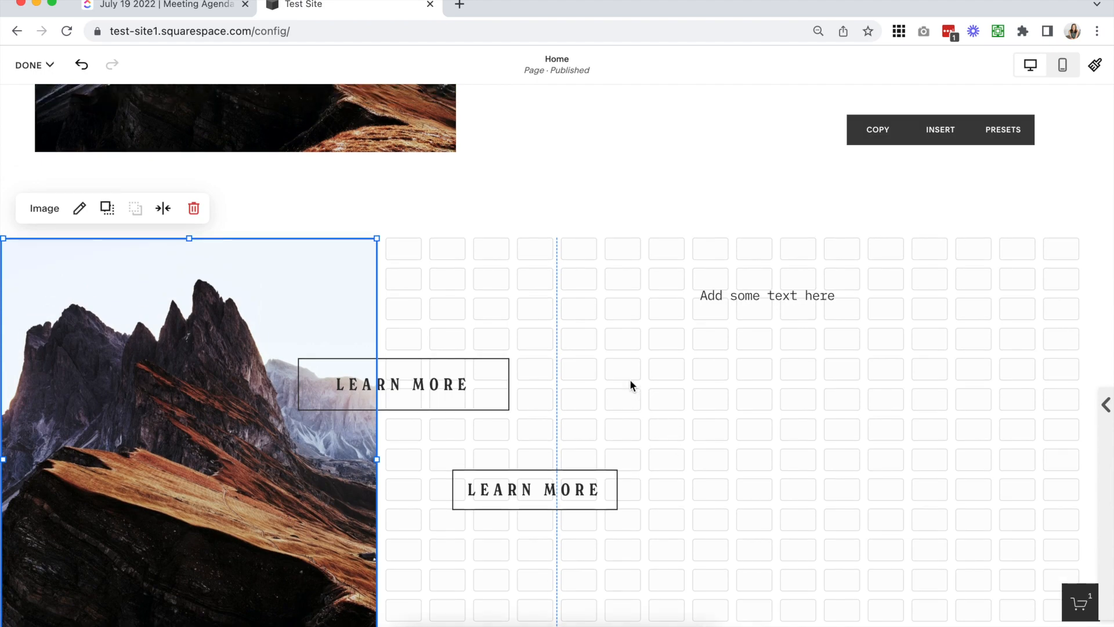
pyautogui.scroll(3, 631, 386)
pyautogui.scroll(5, 630, 381)
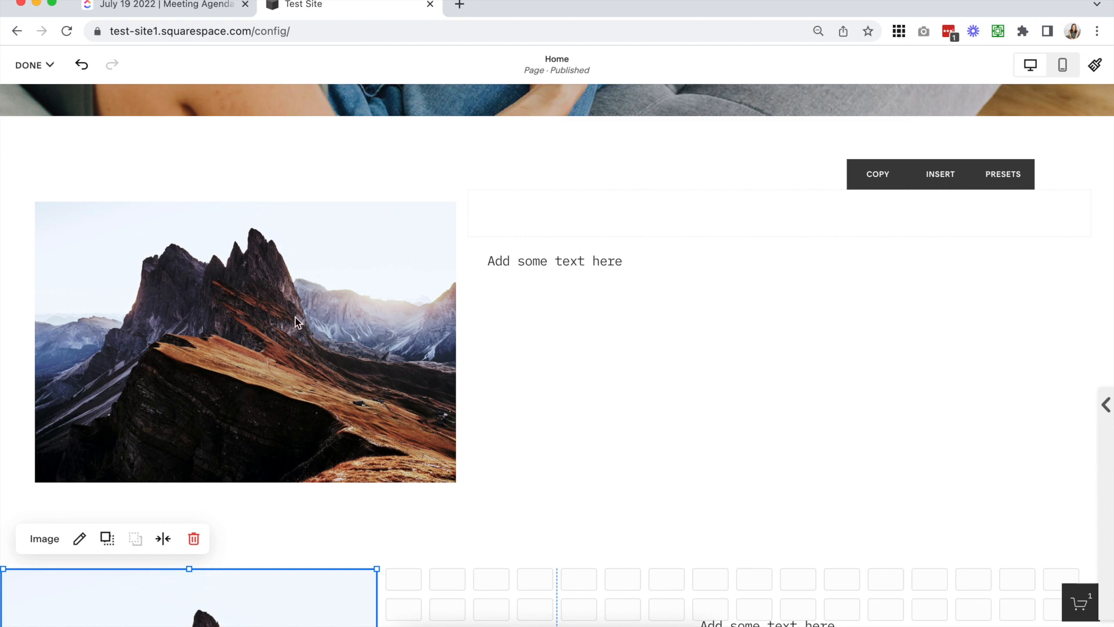
pyautogui.doubleClick(304, 265)
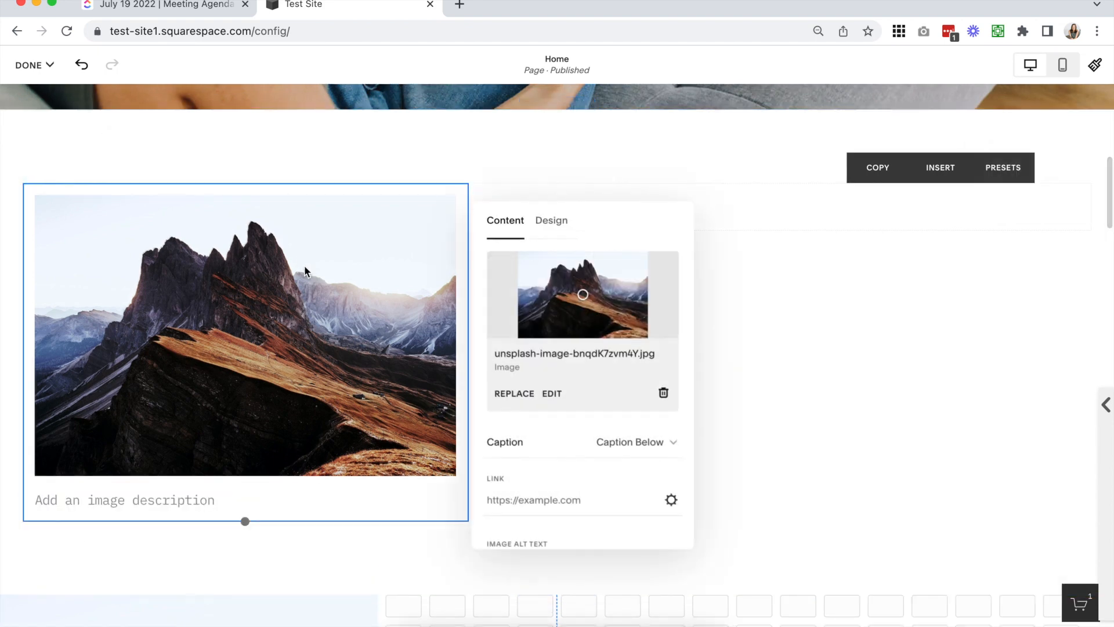
pyautogui.scroll(-3, 523, 409)
pyautogui.scroll(3, 523, 409)
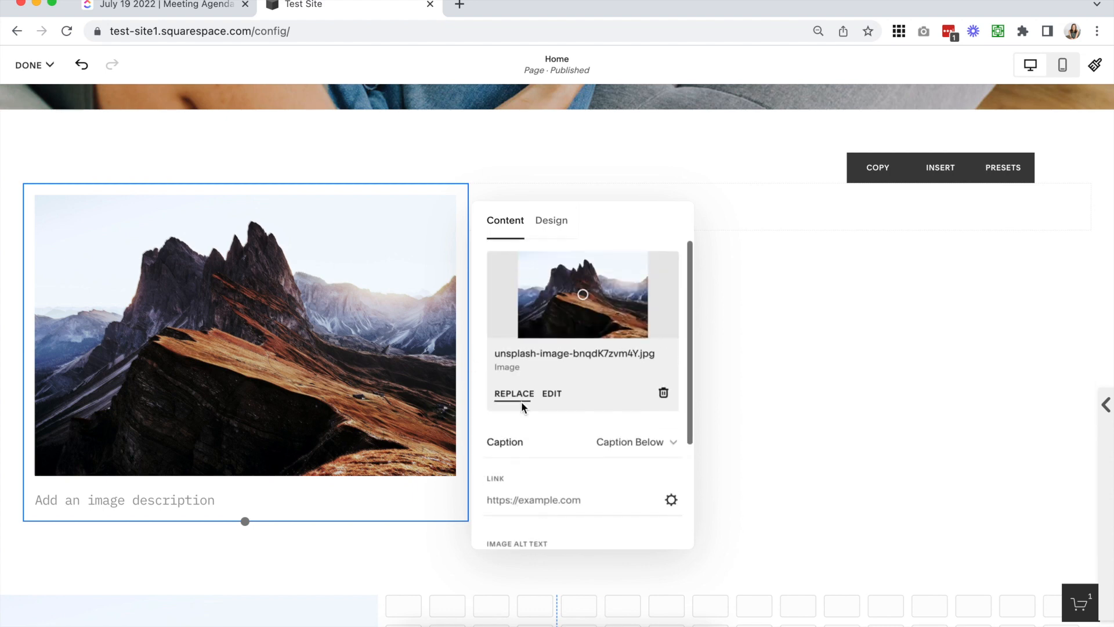
# Try the Horizontal Clip and Vertical Clip animations on the classic section's mountain image and set its animation to Tilt Down
pyautogui.click(551, 220)
pyautogui.scroll(-1, 631, 395)
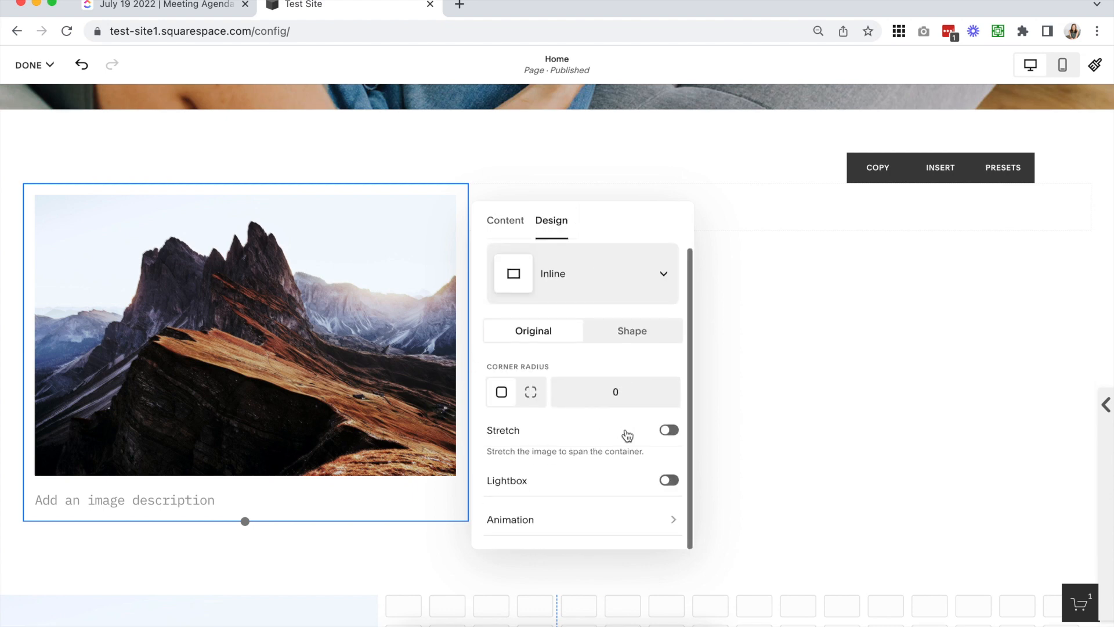
pyautogui.click(504, 518)
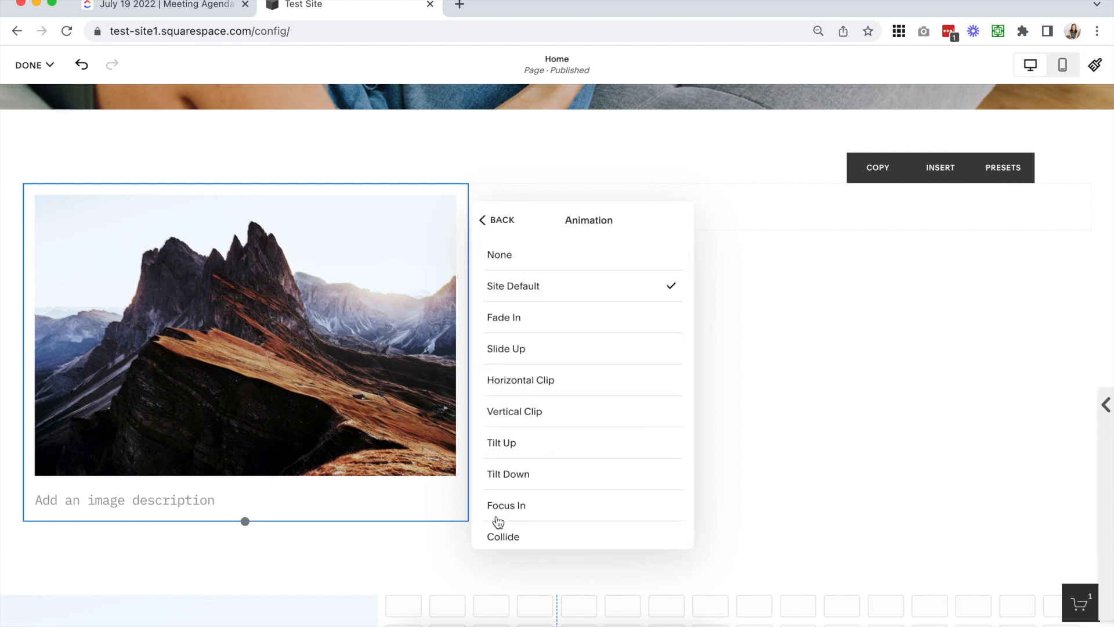
pyautogui.click(567, 378)
pyautogui.click(565, 414)
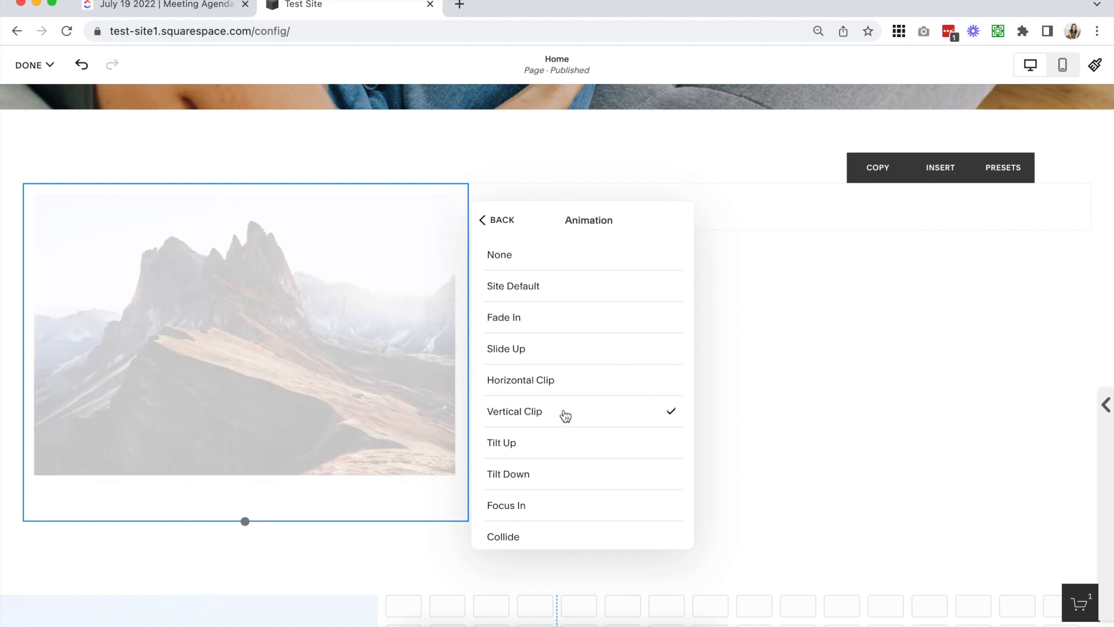
pyautogui.click(548, 474)
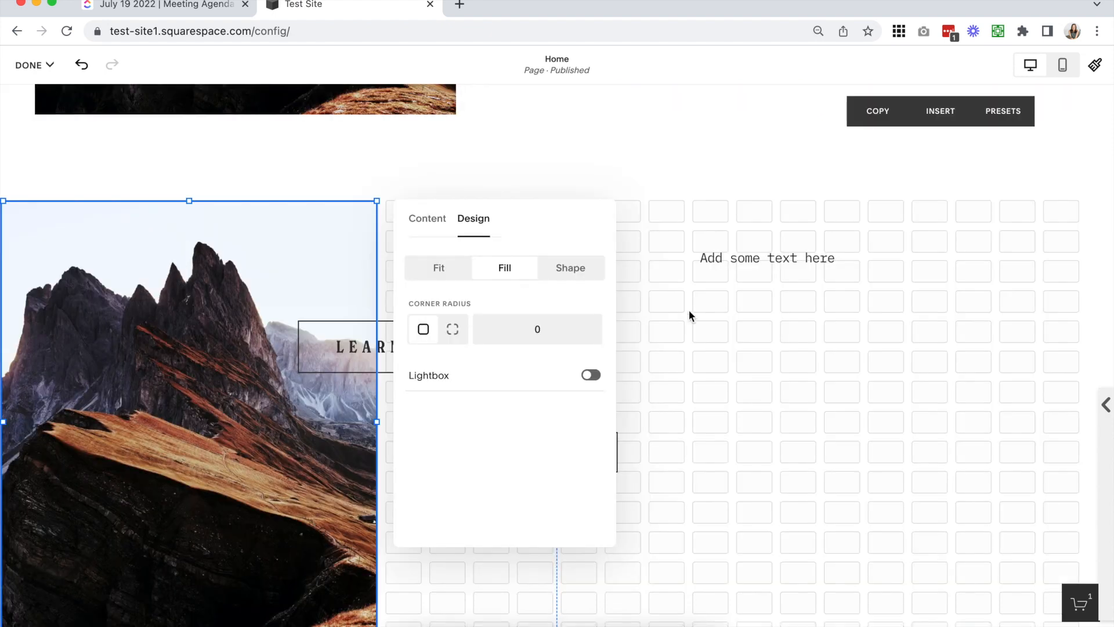
# Close the grid image's design settings and review the image and text layout of the classic section above
pyautogui.click(729, 201)
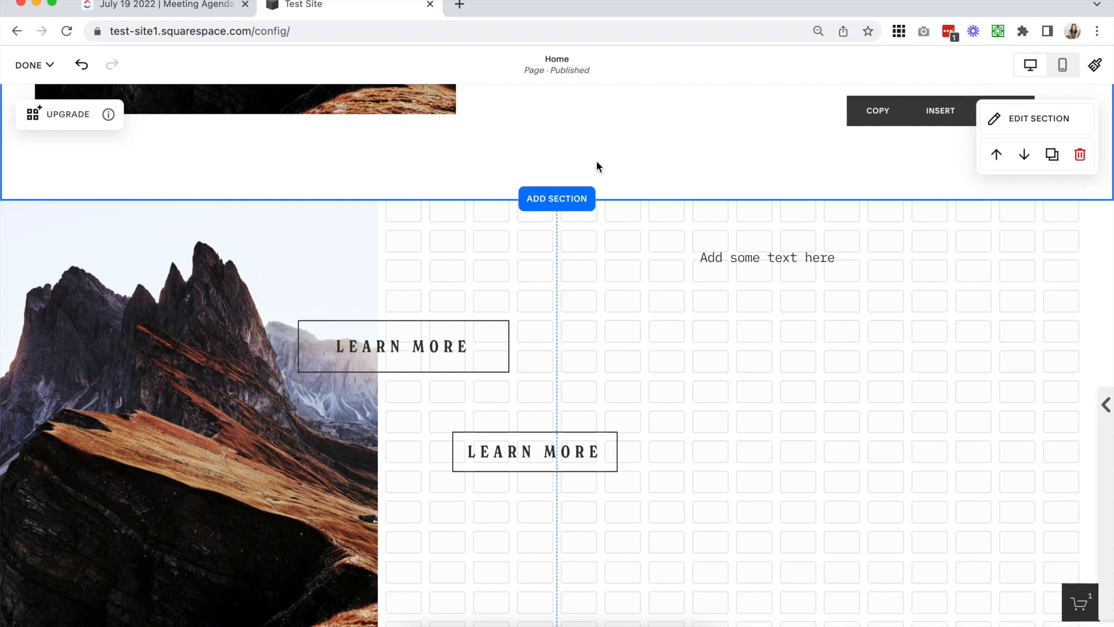
pyautogui.scroll(5, 593, 313)
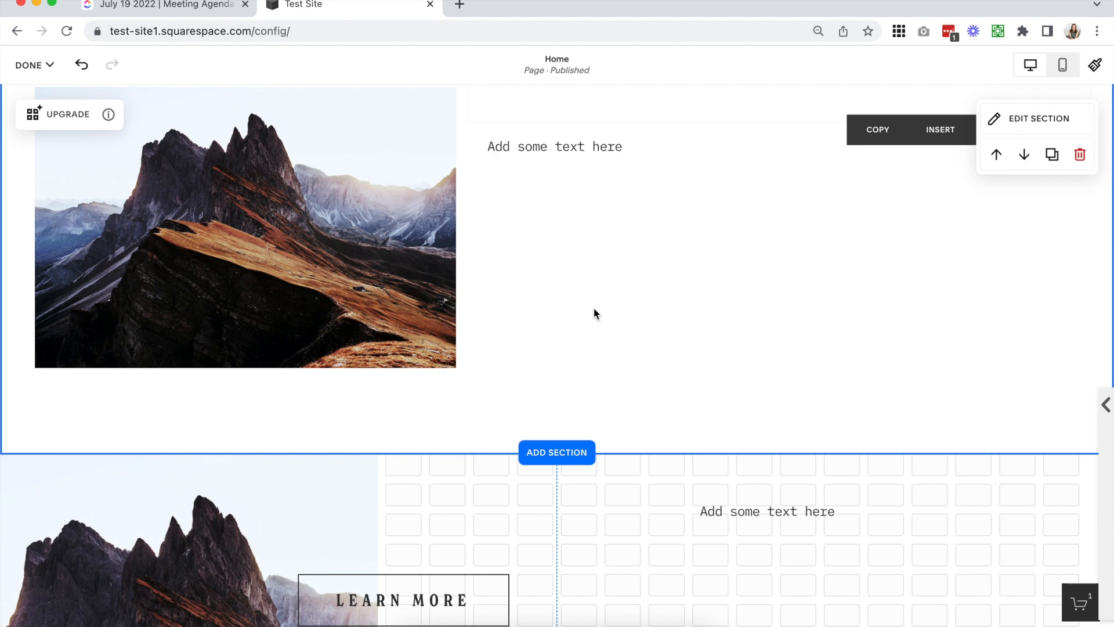
pyautogui.scroll(2, 593, 314)
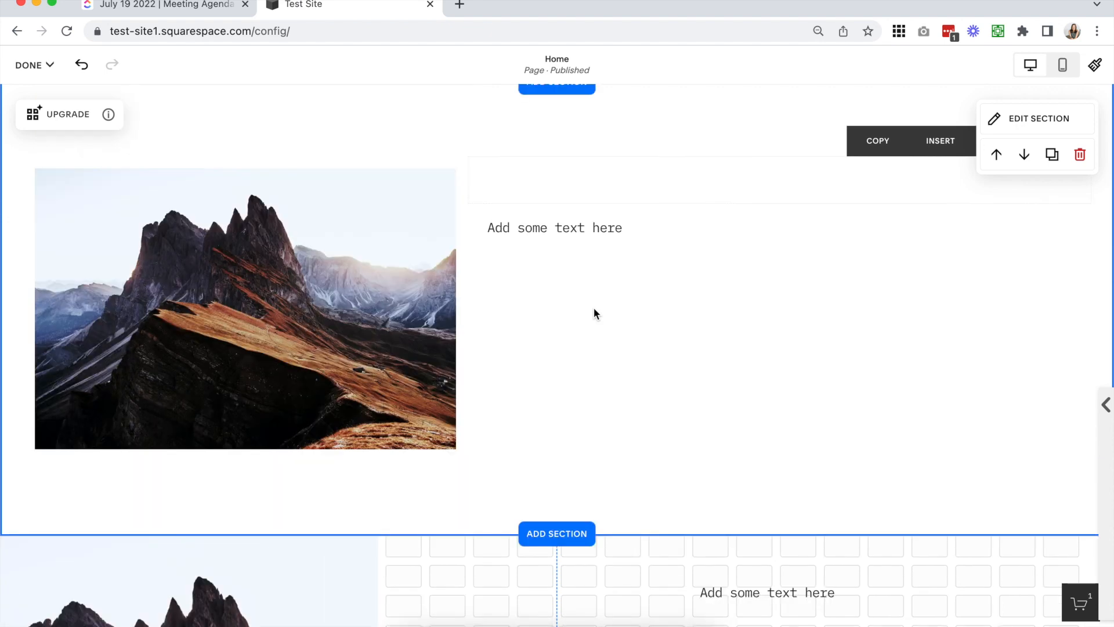